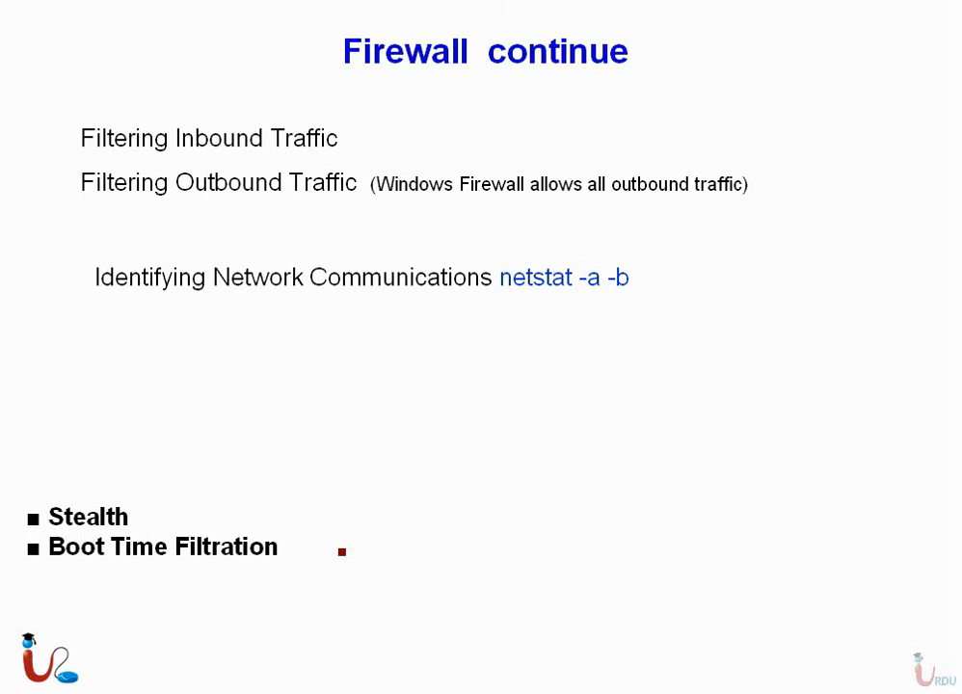
# Switch to the Remote Desktop session, minimise the Network Monitor setup window and open a Command Prompt on the server.
pyautogui.press('super')
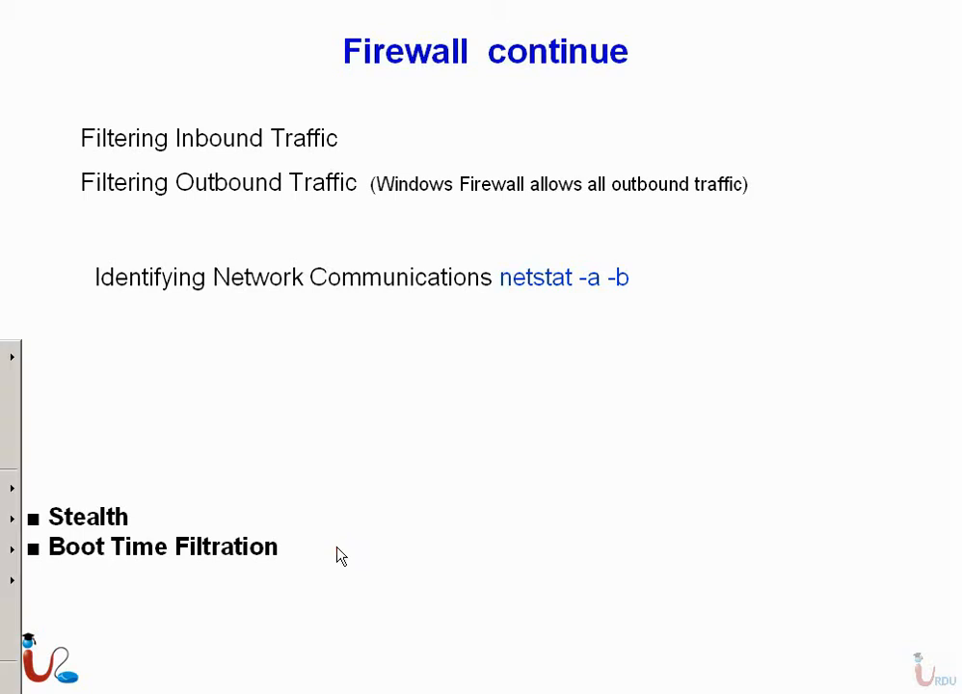
pyautogui.click(180, 692)
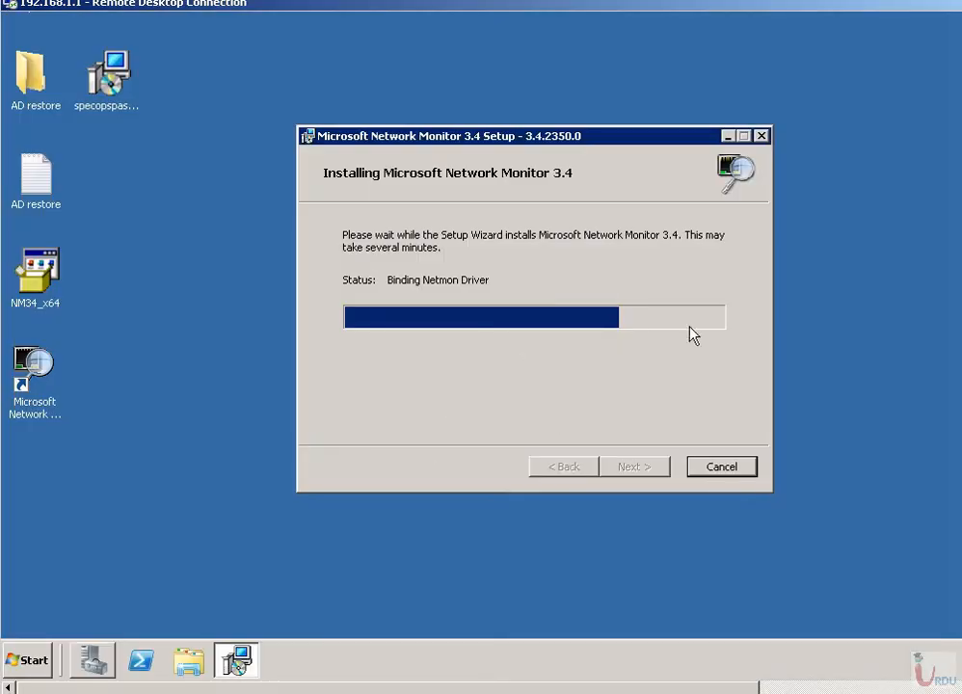
pyautogui.click(728, 137)
pyautogui.click(39, 661)
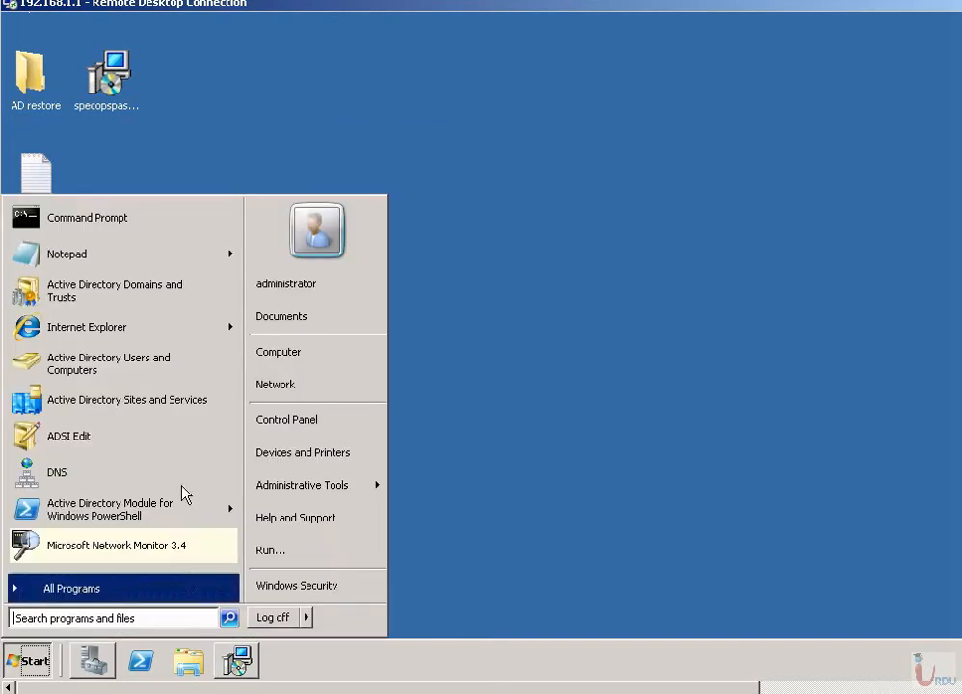
pyautogui.click(125, 224)
# Check the netstat command on the firewall slide and return to the Remote Desktop session.
pyautogui.click(408, 692)
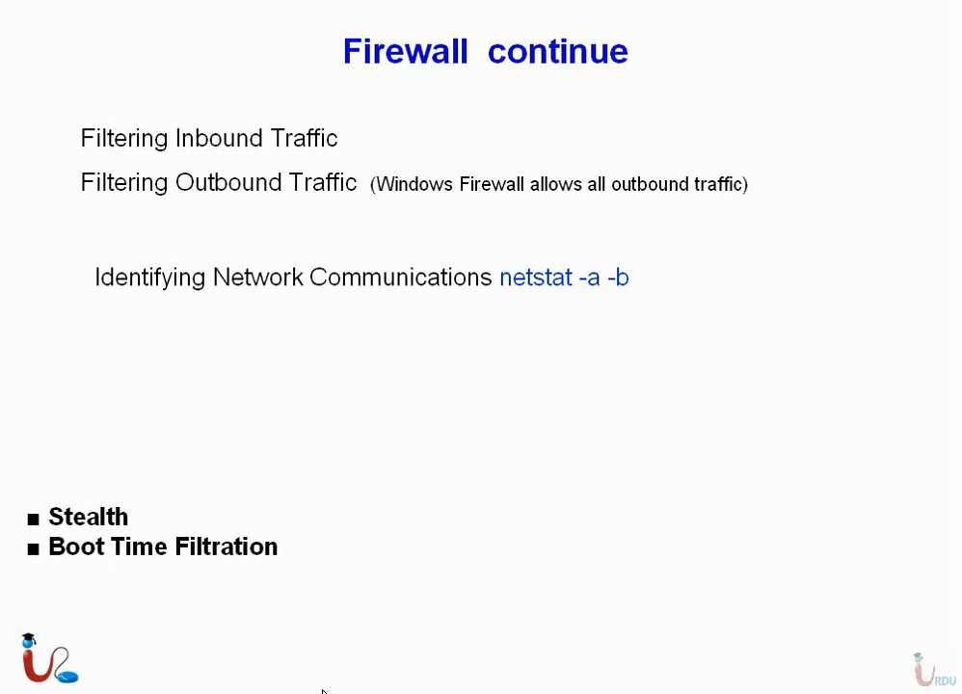
pyautogui.press('super')
pyautogui.click(245, 692)
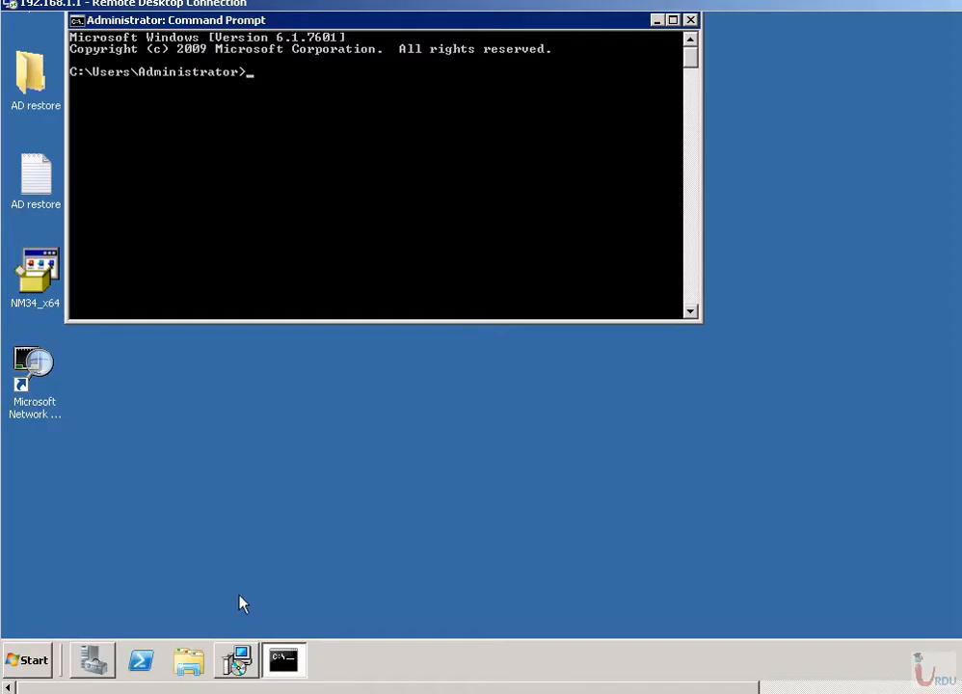
# Run netstat -a -b in the server's Command Prompt and look through the listed connections and ports.
pyautogui.write('netstat -a ab')
pyautogui.press('BackSpace')
pyautogui.press('BackSpace')
pyautogui.press('BackSpace')
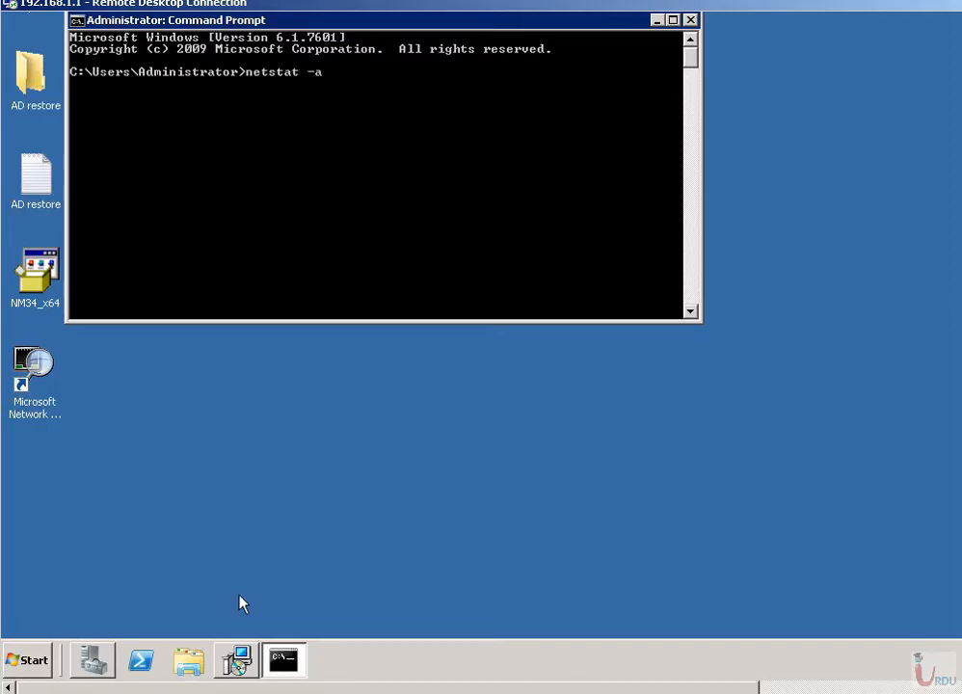
pyautogui.write('-b')
pyautogui.press('Return')
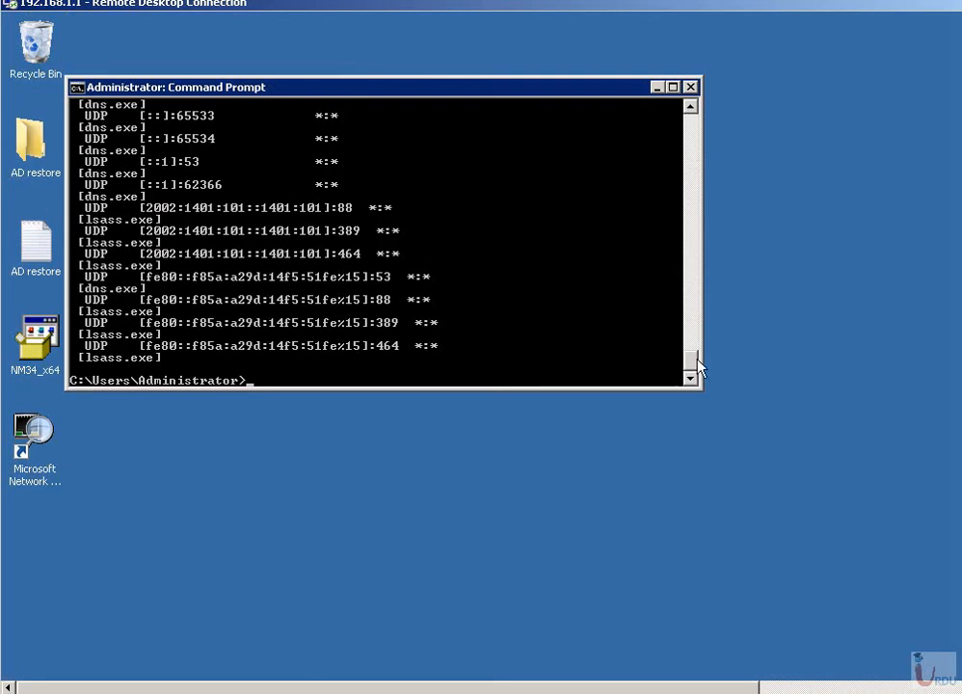
pyautogui.moveTo(698, 360); pyautogui.dragTo(691, 117)
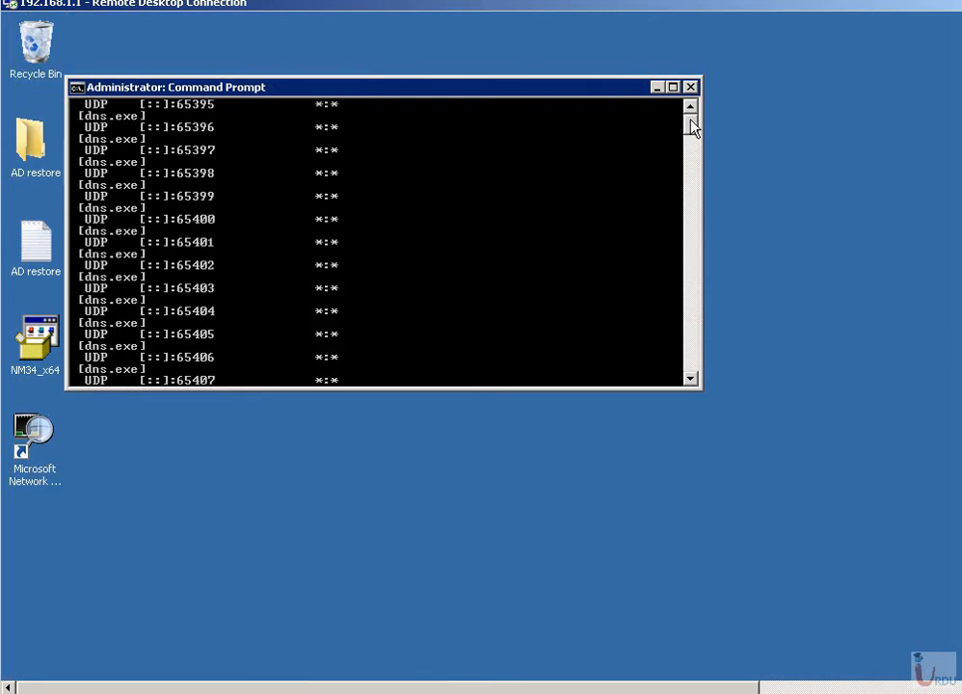
pyautogui.click(691, 285)
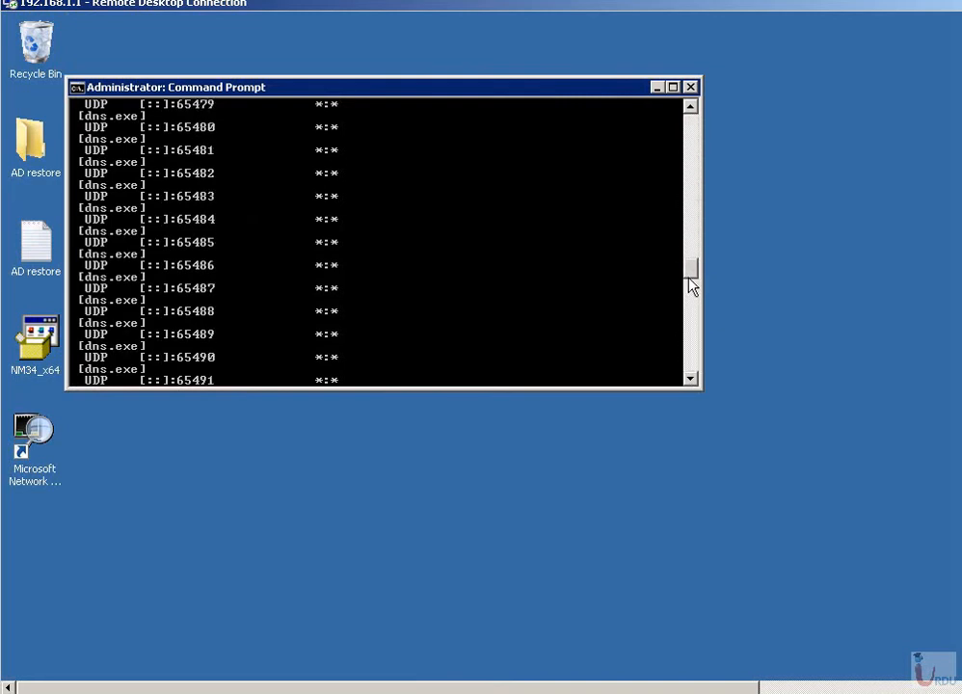
pyautogui.moveTo(692, 285); pyautogui.dragTo(696, 404)
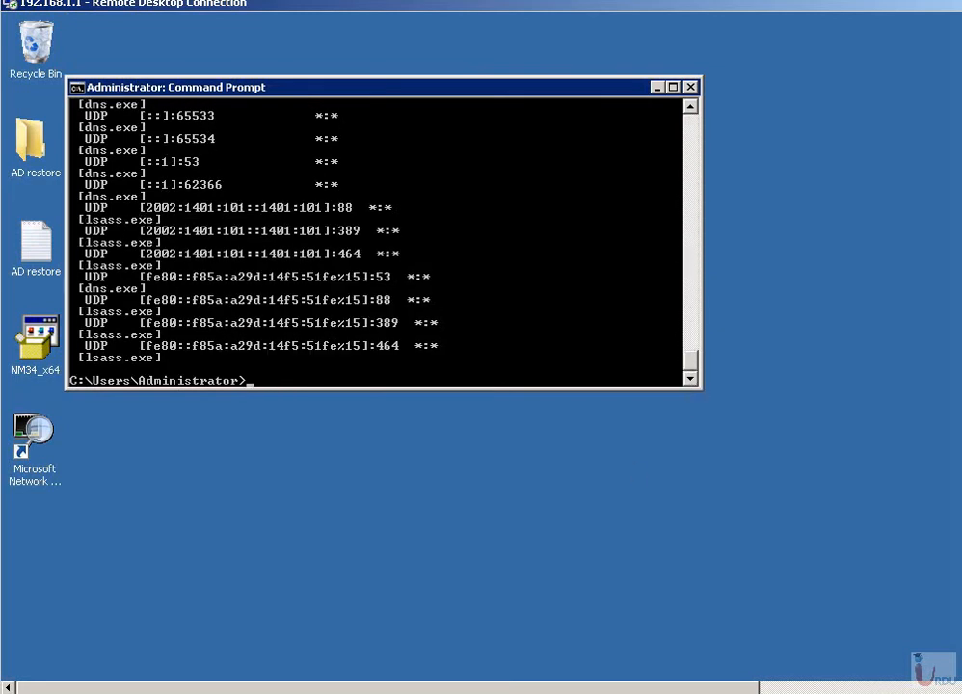
# Open a Command Prompt on the local computer by running cmd.
pyautogui.click(2, 691)
pyautogui.click(6, 642)
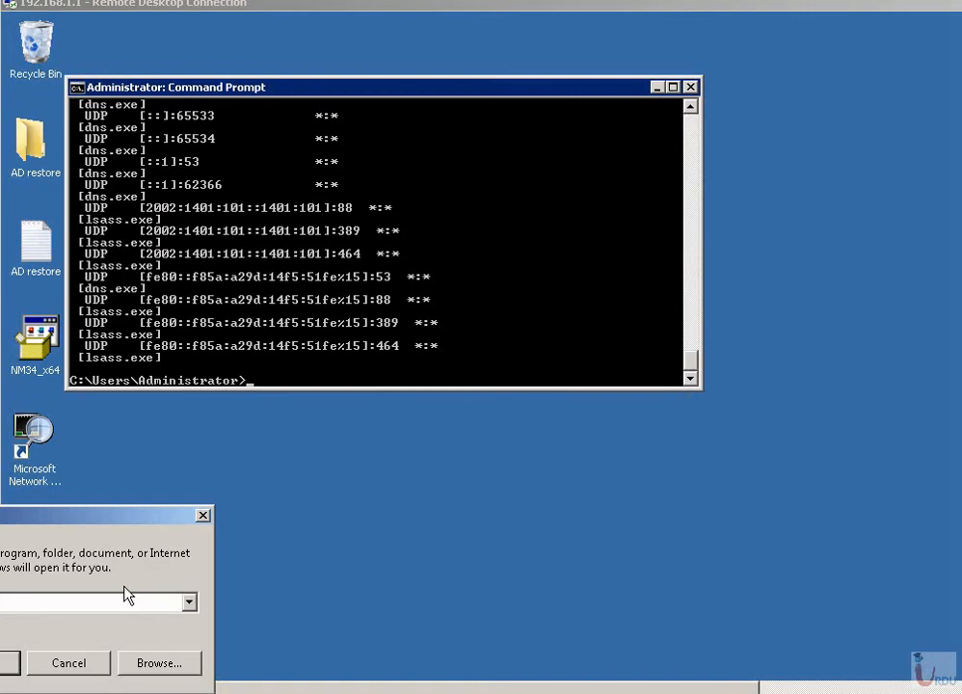
pyautogui.write('cmd')
pyautogui.press('Return')
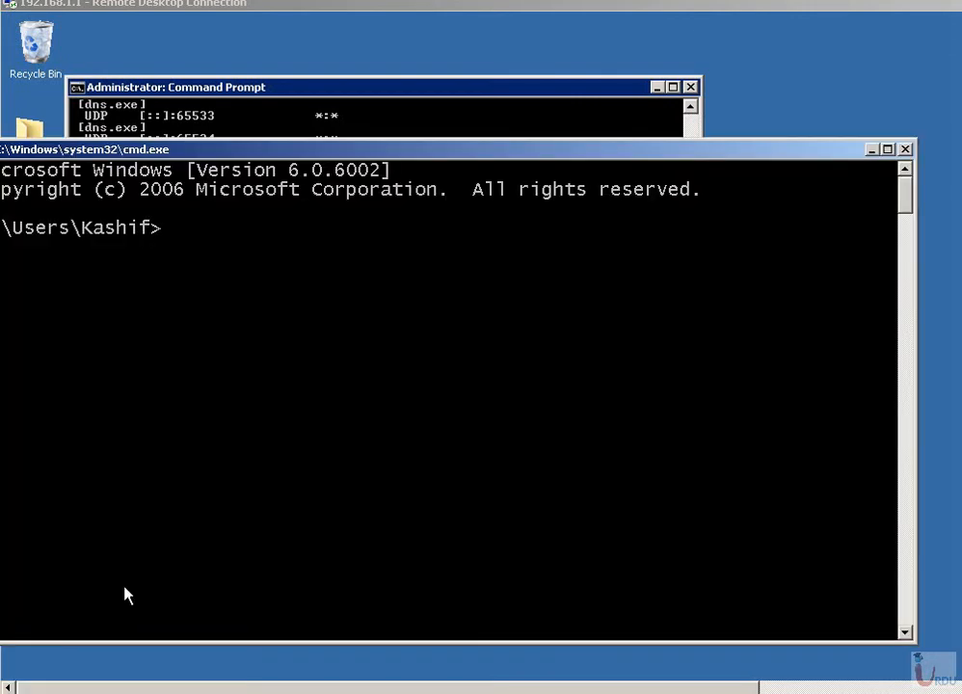
# Try to run netstat -a -b in the local Command Prompt, and close that window to return to the server.
pyautogui.write('netstat')
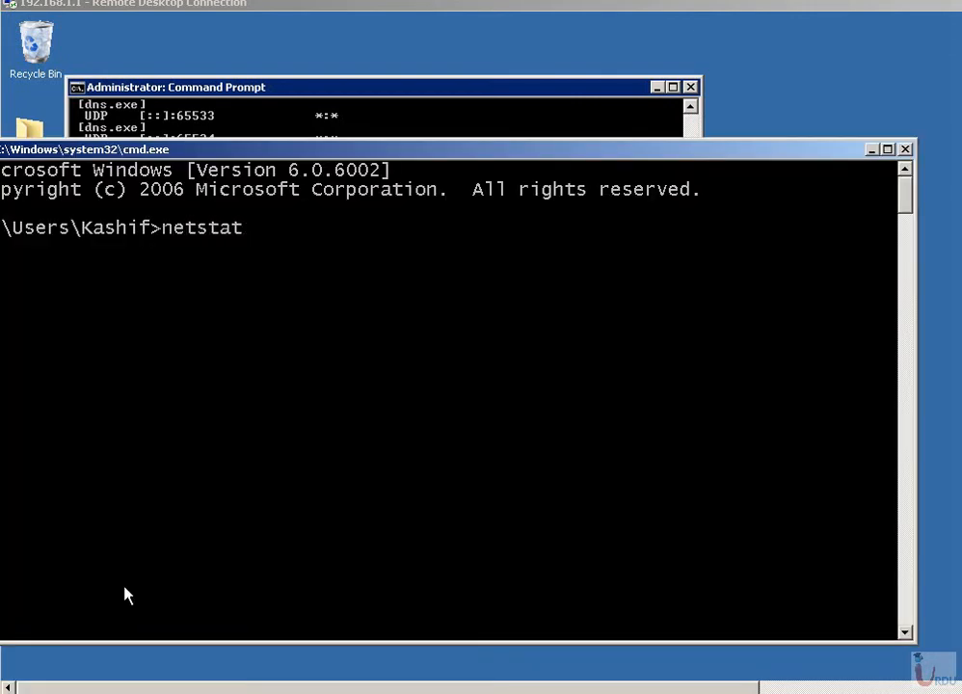
pyautogui.write(' -a On')
pyautogui.press('BackSpace')
pyautogui.press('BackSpace')
pyautogui.press('BackSpace')
pyautogui.write('-b')
pyautogui.press('Return')
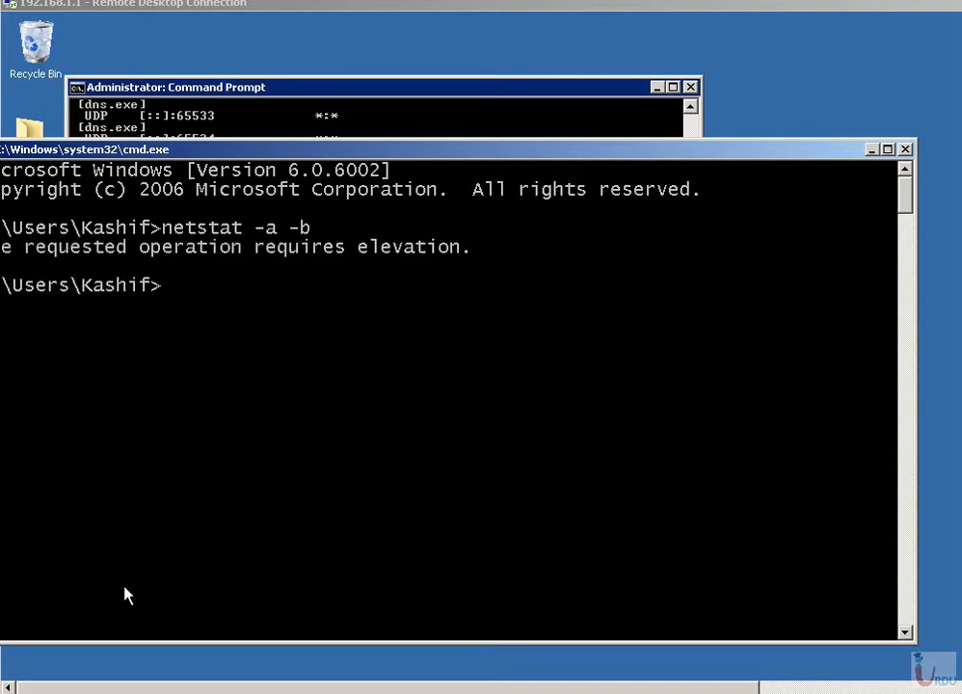
pyautogui.hotkey('alt', 'space')
pyautogui.press('c')
pyautogui.press('super')
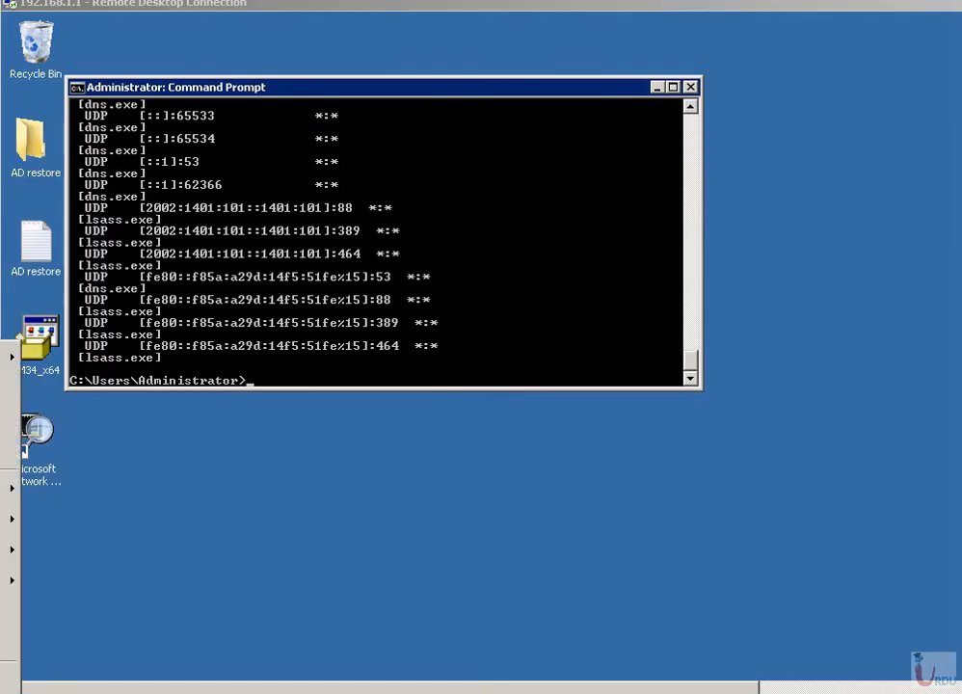
pyautogui.press('Escape')
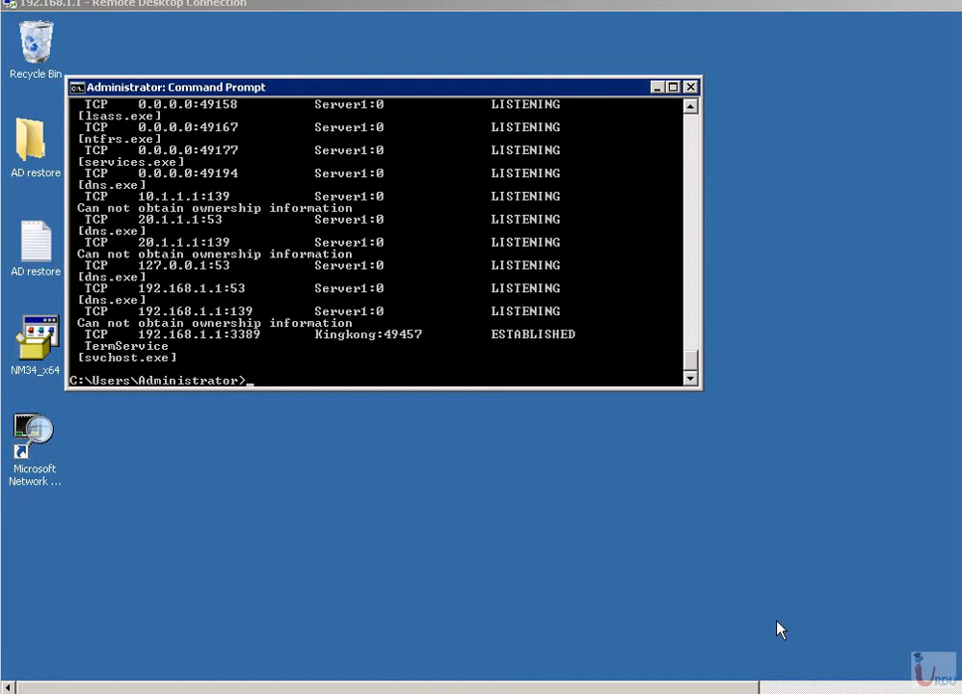
# Run netstat -a -b -p tcp again on the server and go back to the start of its output.
pyautogui.press('Up')
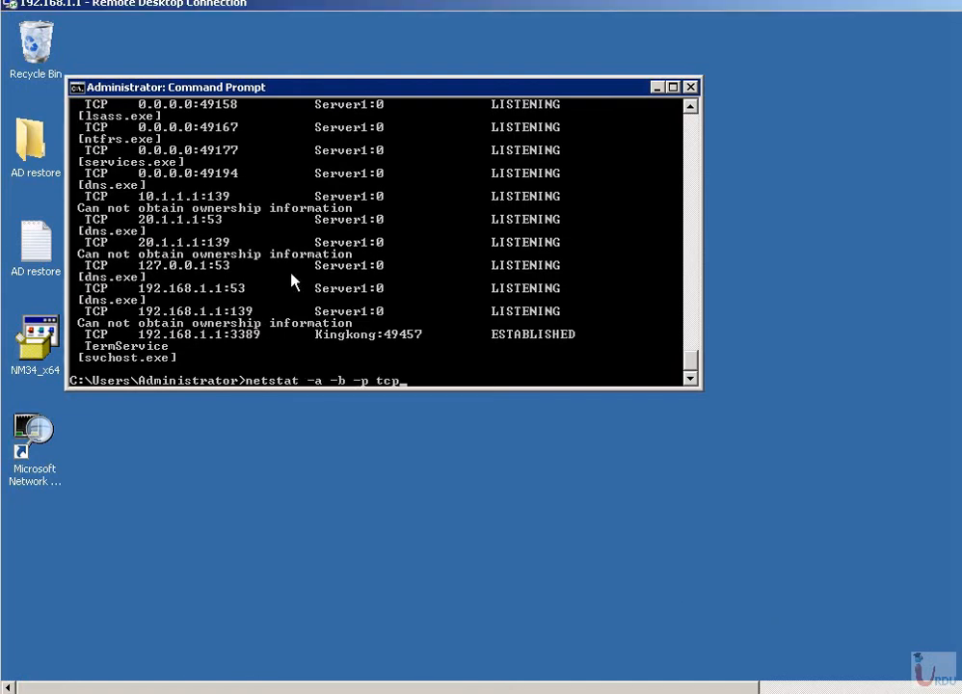
pyautogui.press('Return')
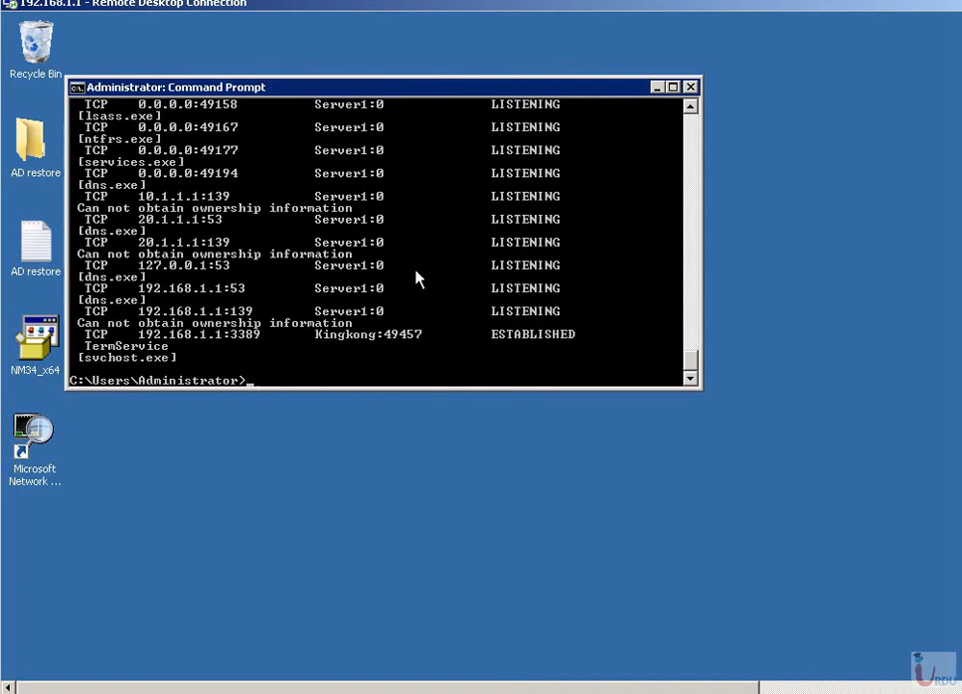
pyautogui.scroll(3, 416, 279)
pyautogui.scroll(4, 417, 277)
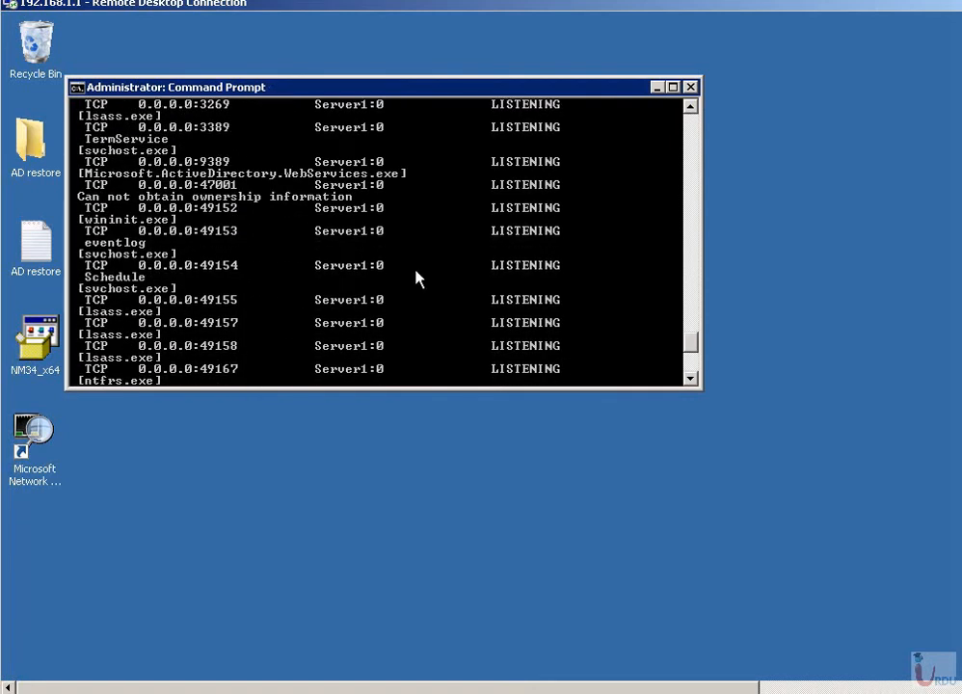
pyautogui.scroll(8, 400, 274)
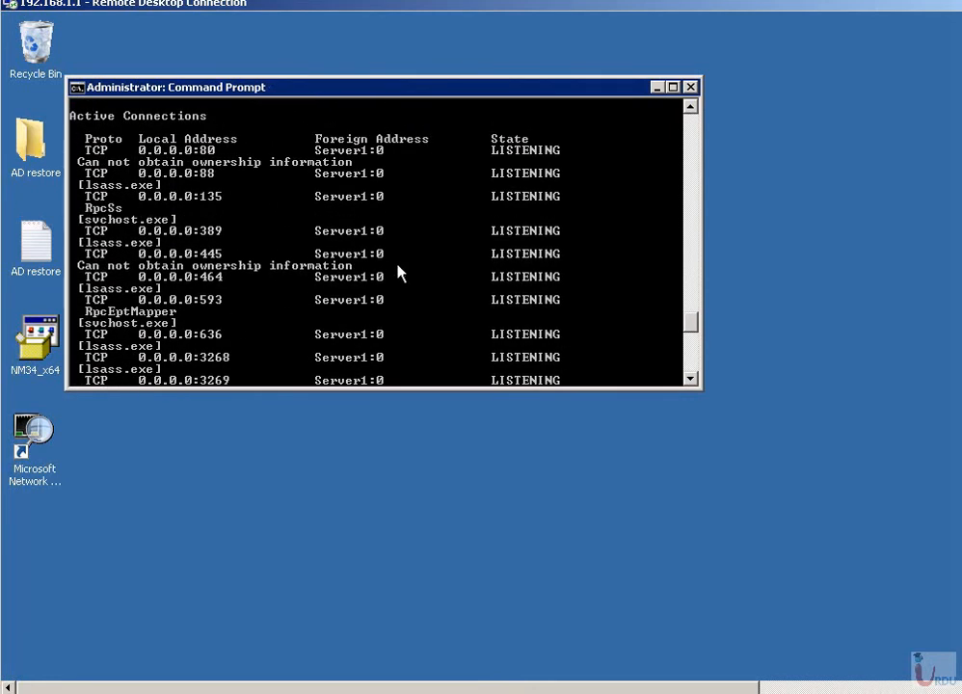
pyautogui.scroll(1, 337, 274)
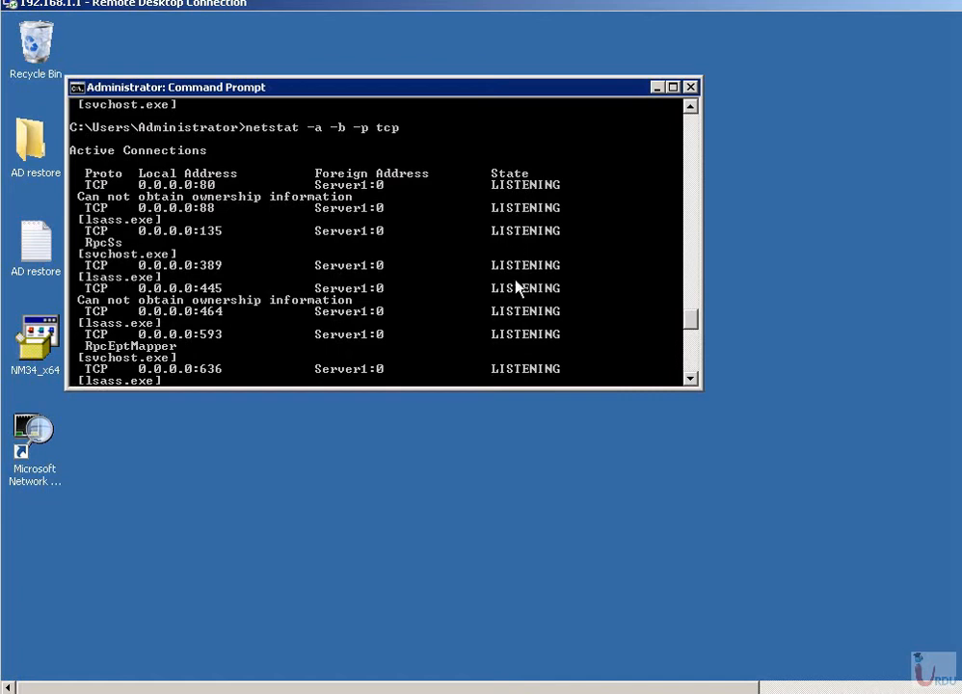
# Mark the local address 0.0.0.0:80 and then port 464 in the server's TCP connection list.
pyautogui.rightClick(221, 192)
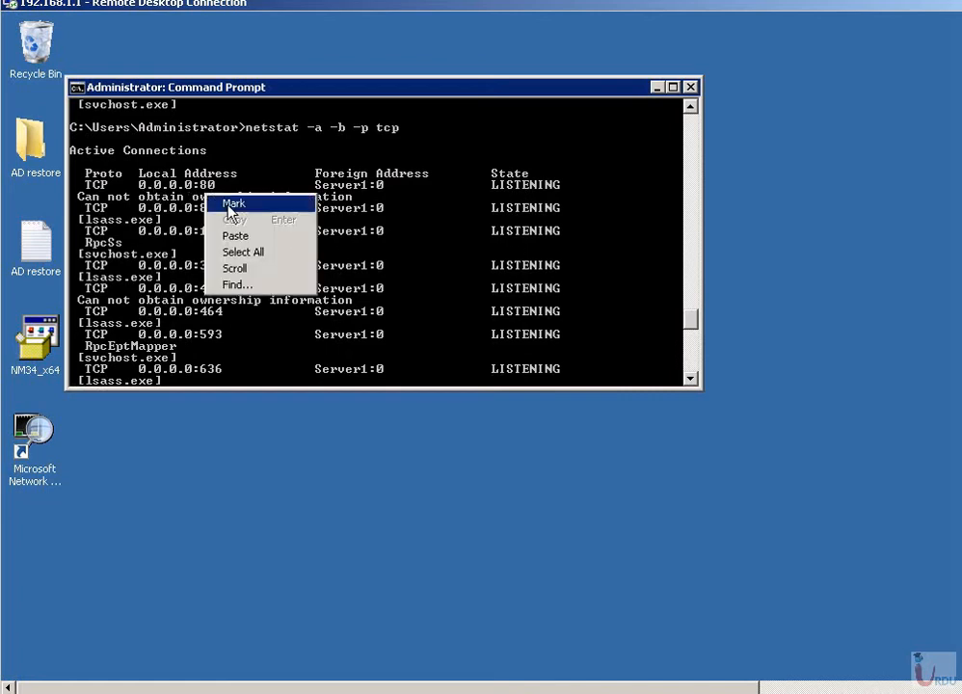
pyautogui.click(236, 205)
pyautogui.moveTo(141, 187); pyautogui.dragTo(231, 187)
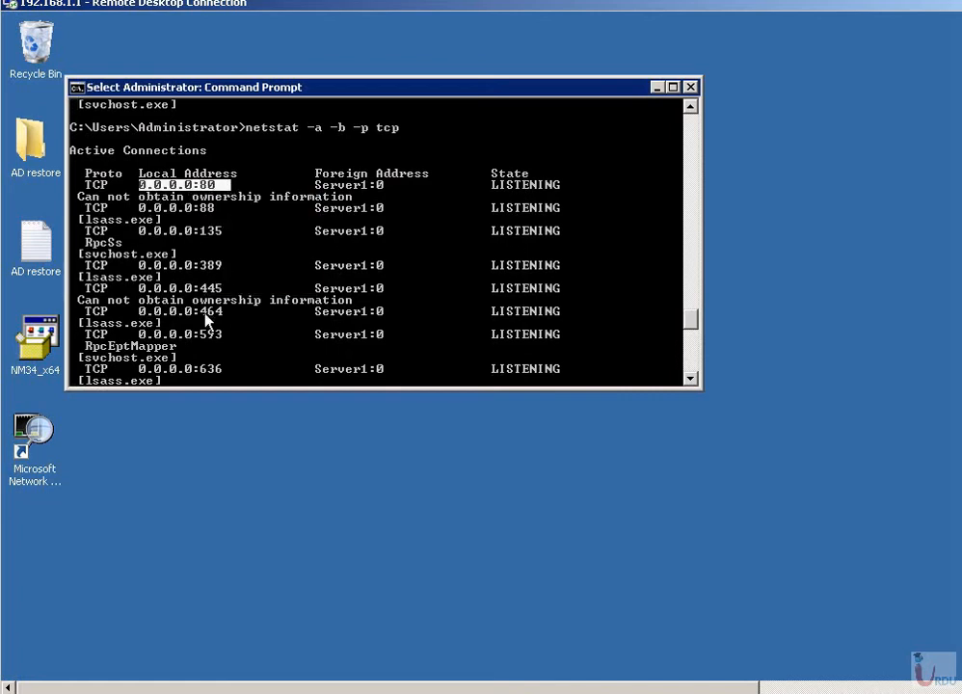
pyautogui.scroll(-1, 208, 302)
pyautogui.scroll(-1, 208, 301)
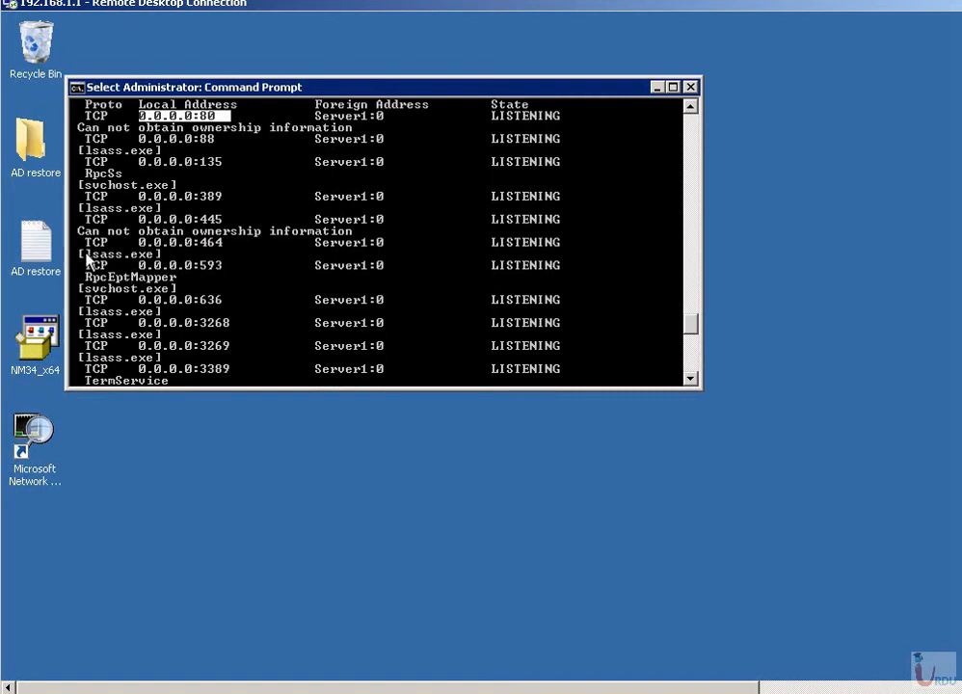
pyautogui.moveTo(201, 243); pyautogui.dragTo(238, 242)
# Examine the further listening ports, highlighting the 10.1.1.1:139 entry and then the local address 20.1.1.1:53.
pyautogui.scroll(-1, 229, 310)
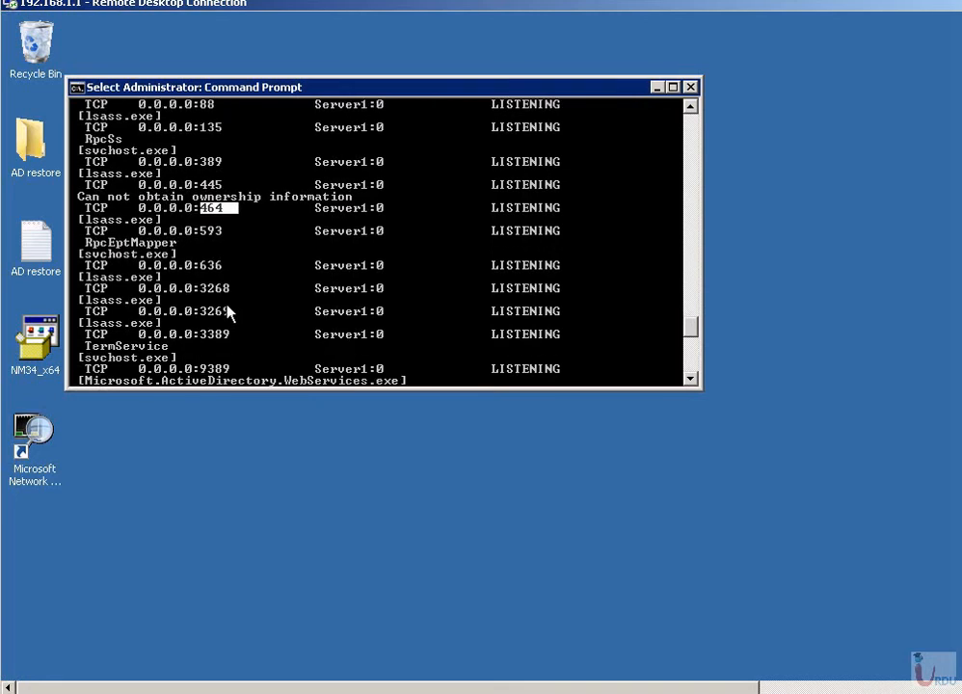
pyautogui.scroll(-1, 229, 311)
pyautogui.scroll(-1, 230, 311)
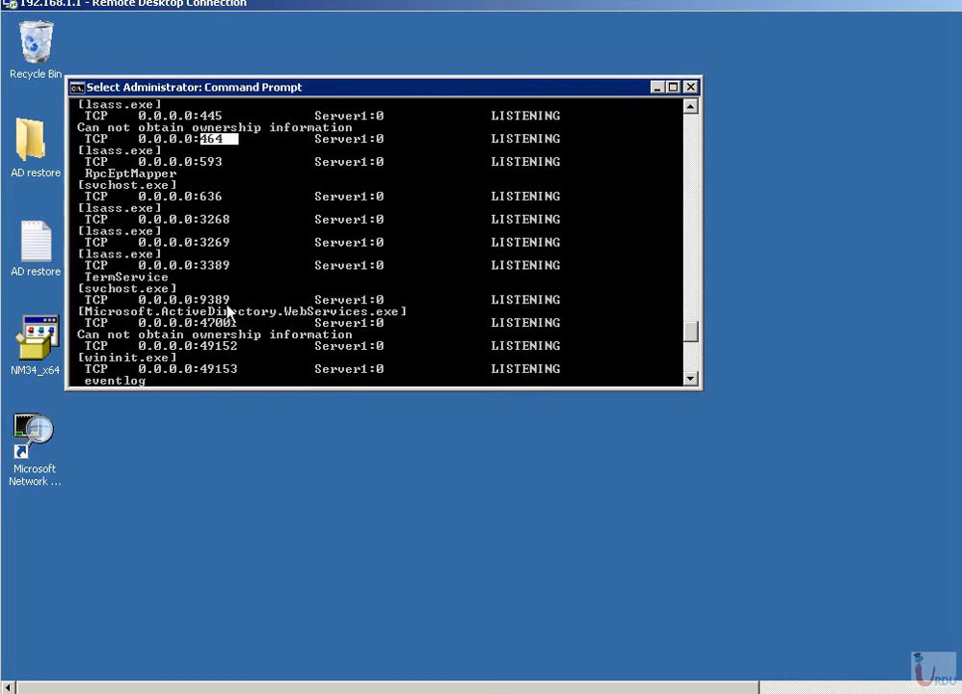
pyautogui.scroll(-6, 229, 310)
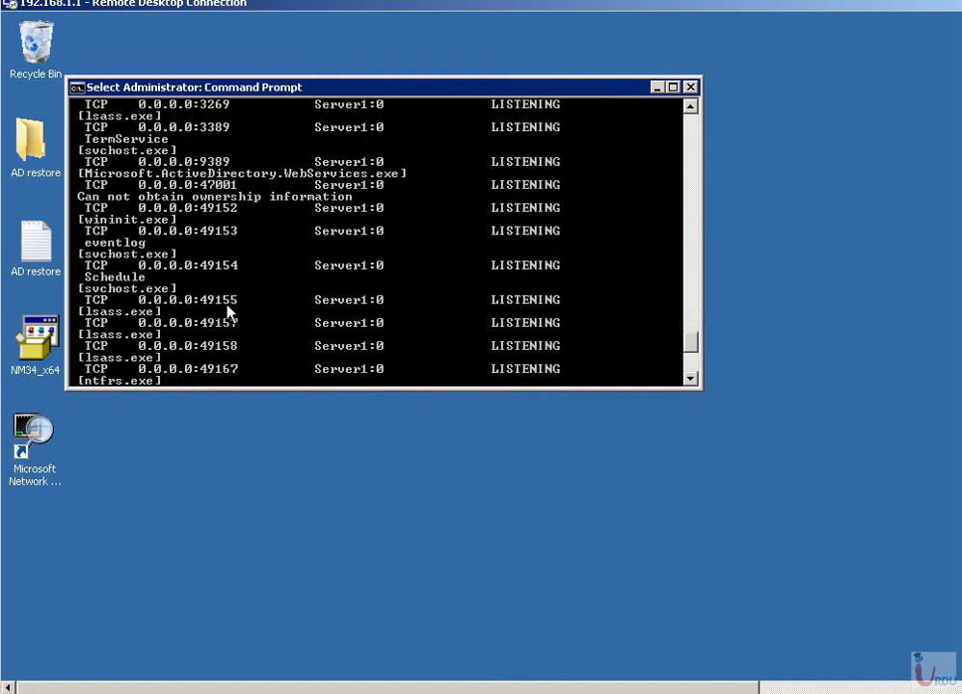
pyautogui.scroll(-1, 229, 310)
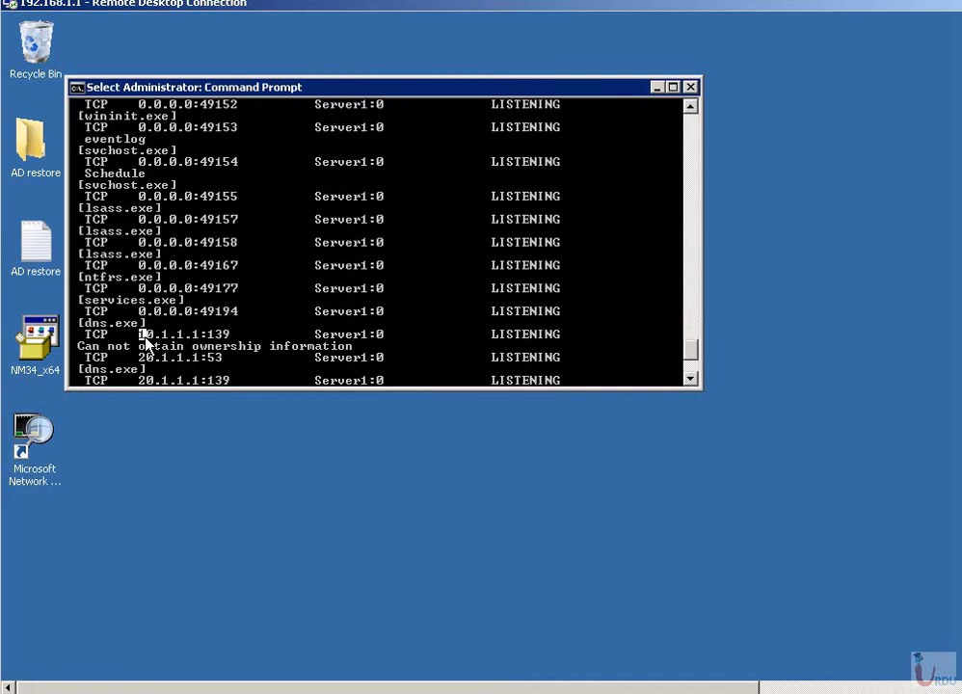
pyautogui.moveTo(140, 334); pyautogui.dragTo(398, 339)
pyautogui.scroll(-1, 326, 328)
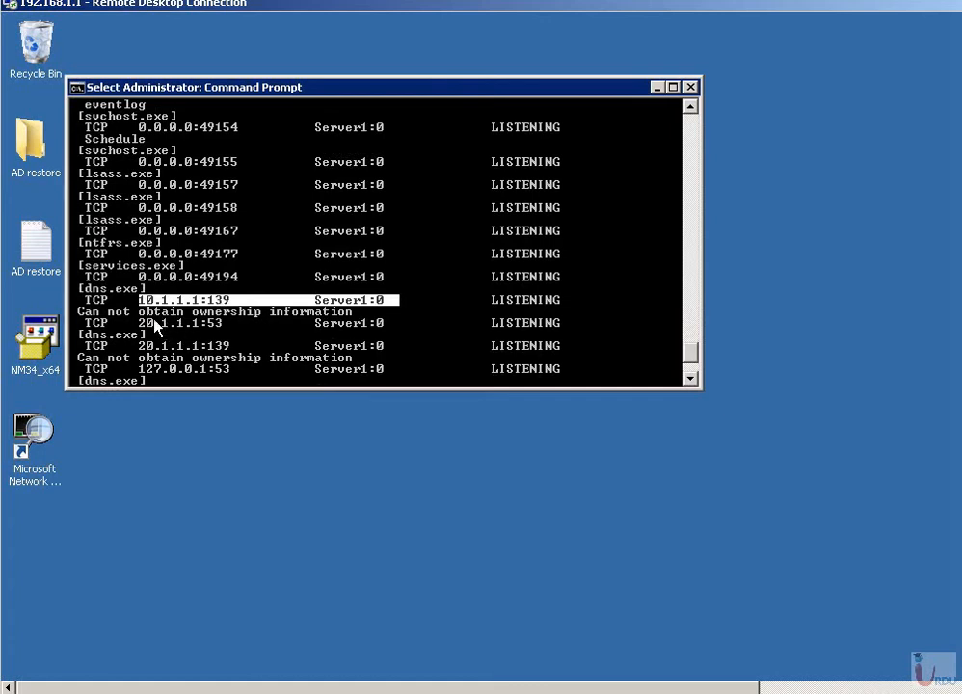
pyautogui.moveTo(139, 323); pyautogui.dragTo(197, 326)
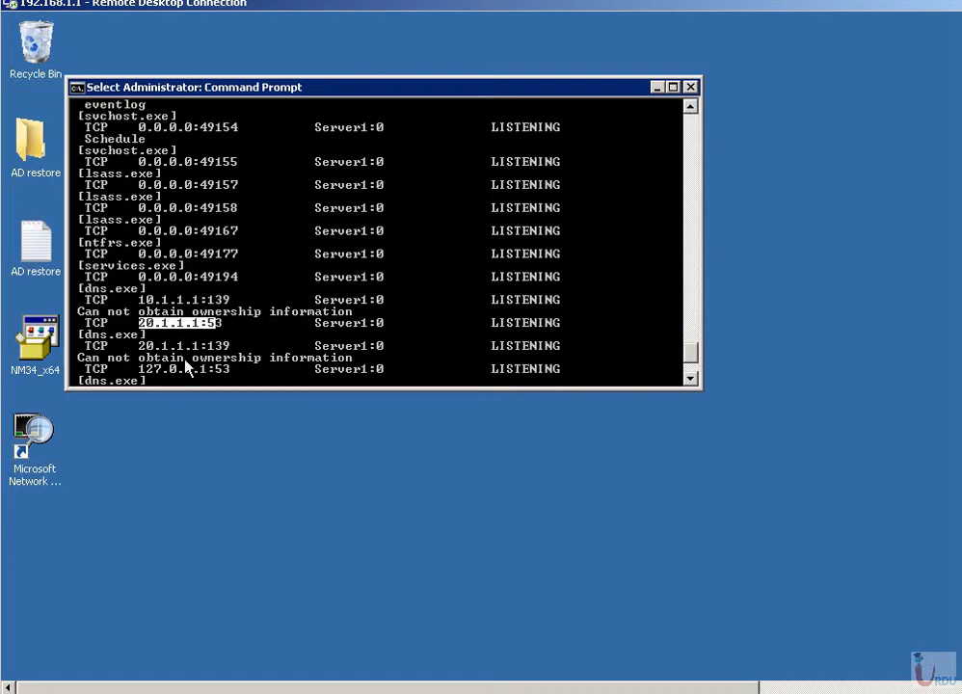
# Highlight the established connection's local address 192.168.1.1:3389 and its foreign address Kingkong:49457 at the end of the list.
pyautogui.scroll(-1, 198, 365)
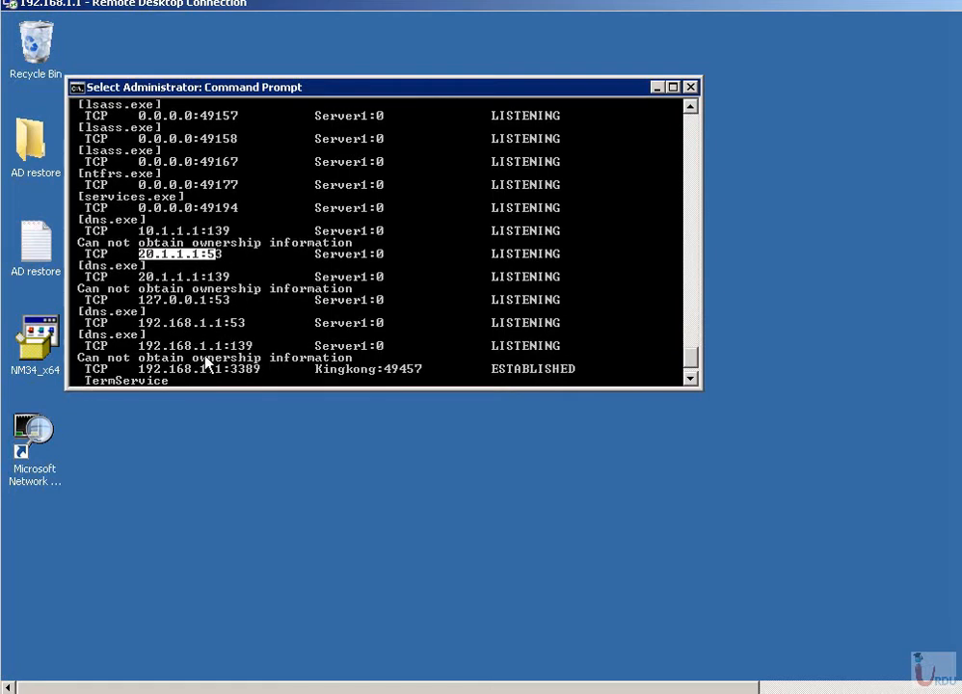
pyautogui.scroll(-1, 206, 363)
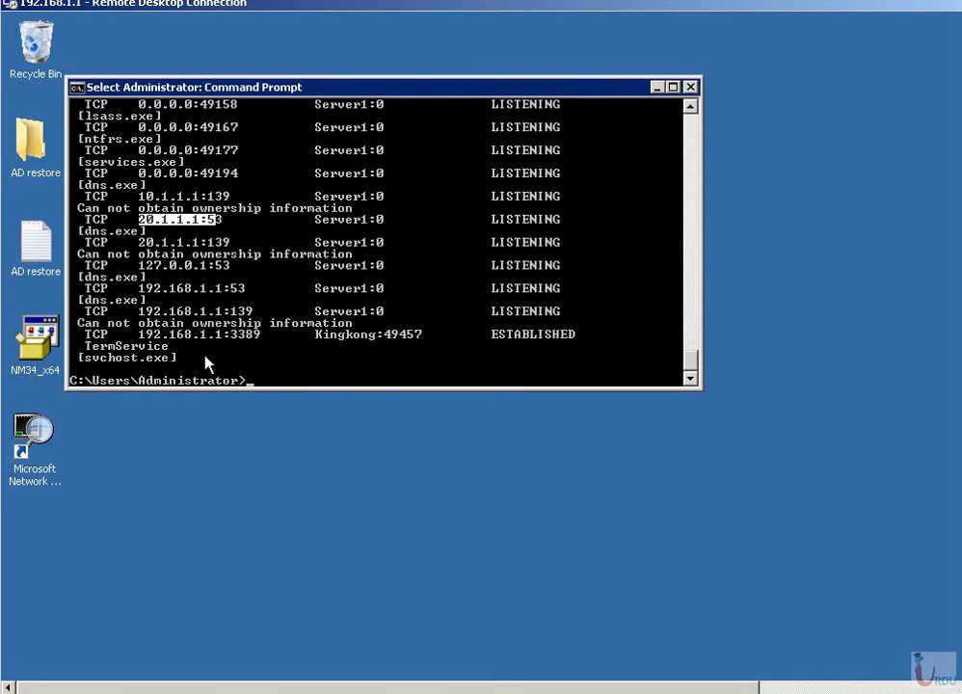
pyautogui.moveTo(141, 336); pyautogui.dragTo(258, 339)
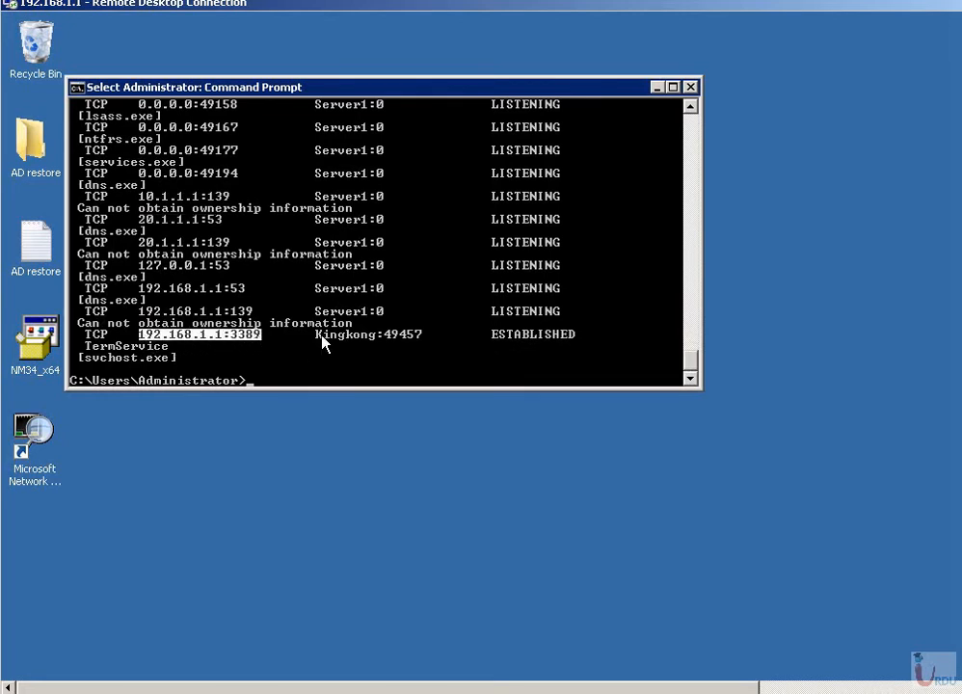
pyautogui.moveTo(322, 337); pyautogui.dragTo(423, 341)
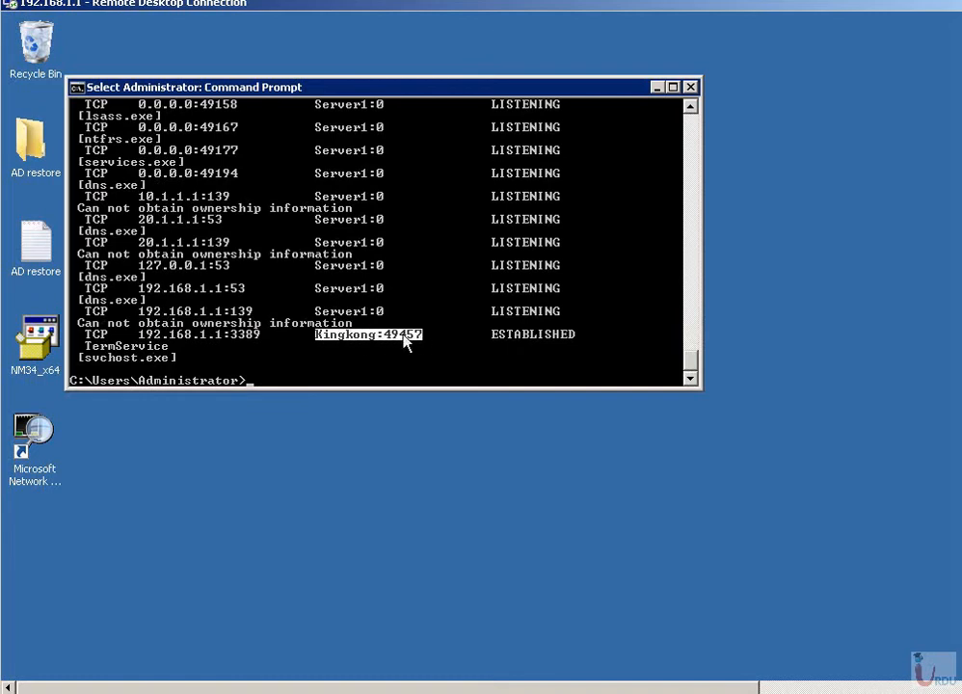
pyautogui.moveTo(143, 340); pyautogui.dragTo(246, 344)
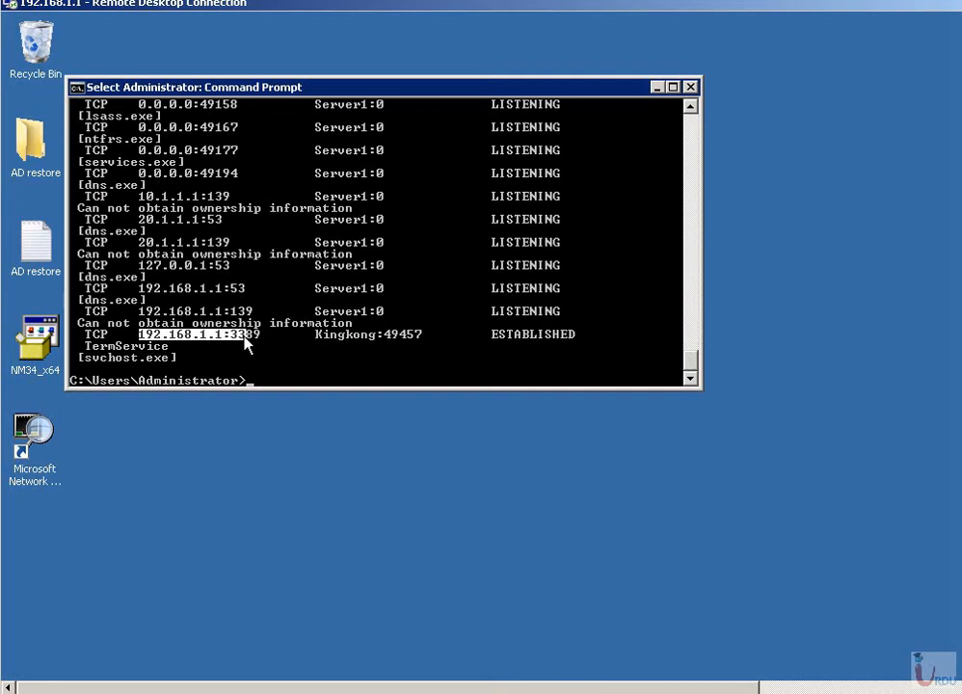
# Display the netstat help with netstat /? and review the options for showing the owning process ID.
pyautogui.press('Up')
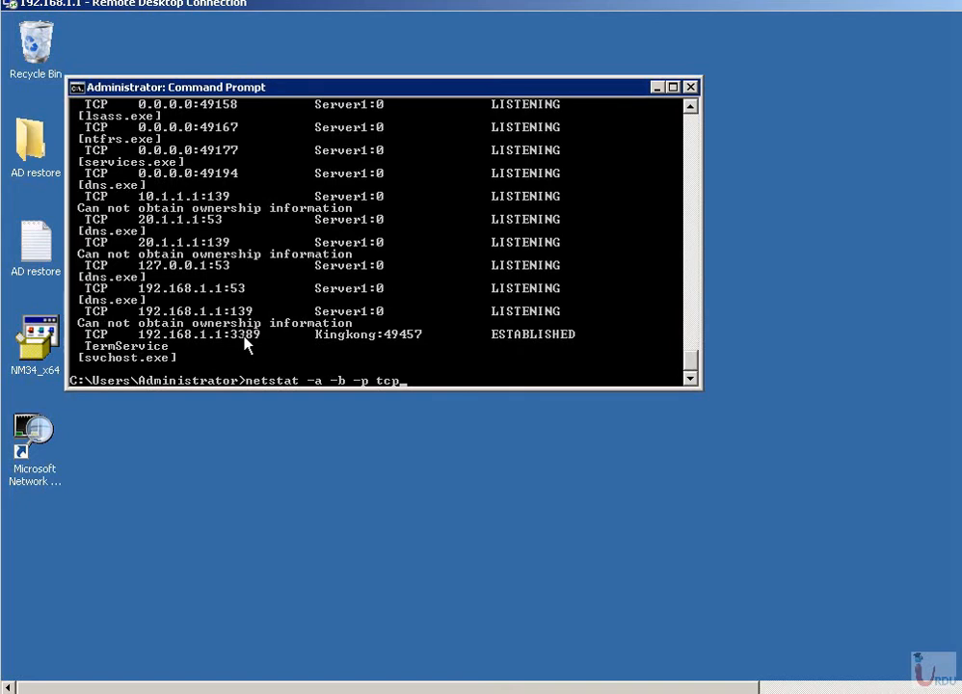
pyautogui.press('BackSpace')
pyautogui.press('BackSpace')
pyautogui.press('BackSpace')
pyautogui.press('BackSpace')
pyautogui.press('BackSpace')
pyautogui.press('BackSpace')
pyautogui.press('BackSpace')
pyautogui.press('BackSpace')
pyautogui.press('BackSpace')
pyautogui.press('BackSpace')
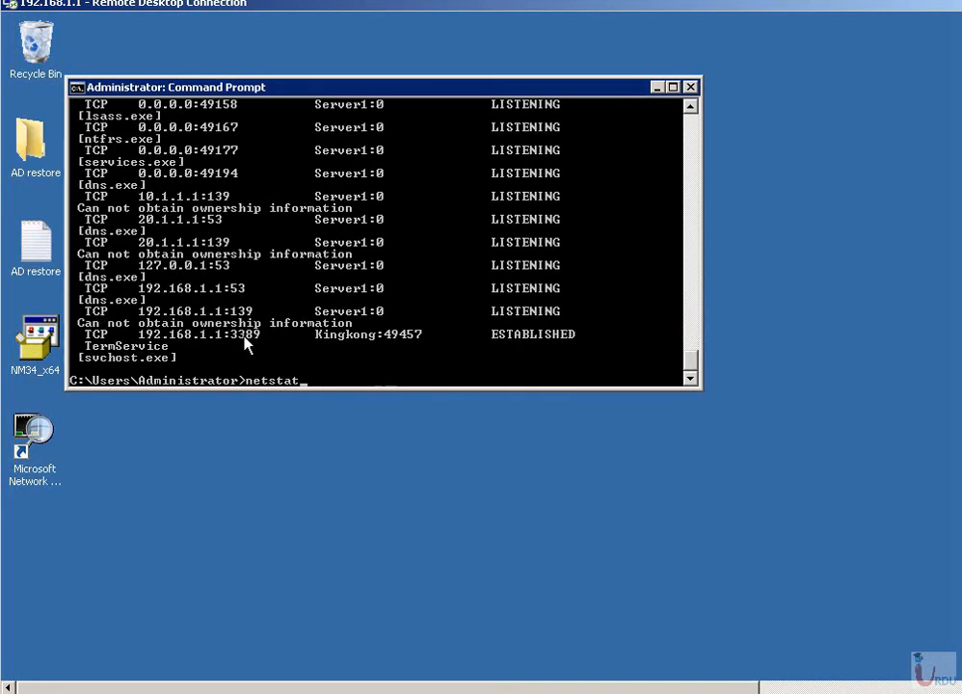
pyautogui.write('/?')
pyautogui.press('Return')
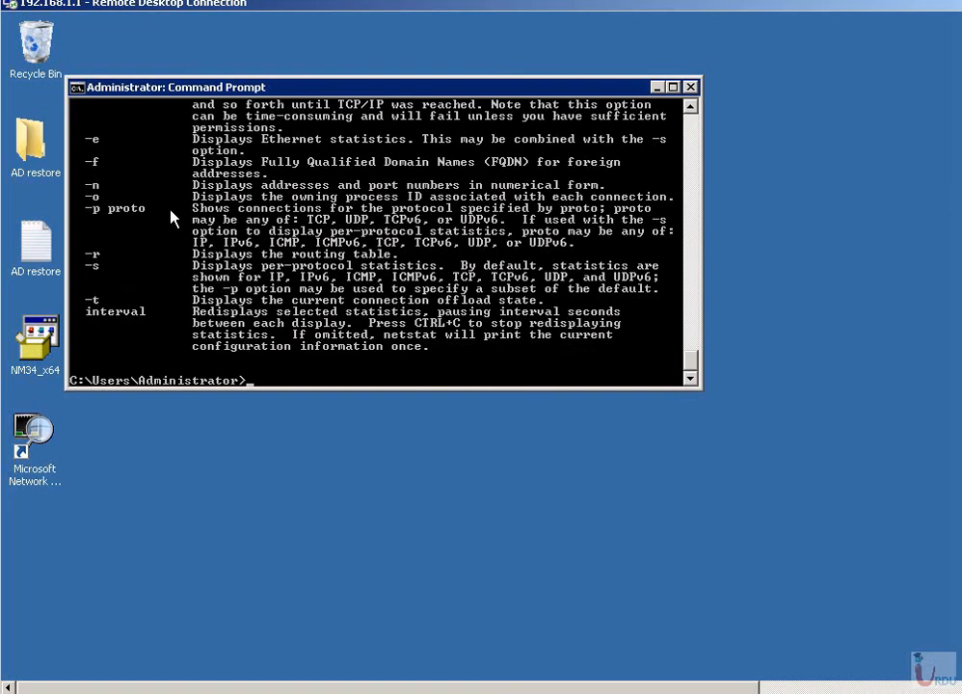
pyautogui.scroll(1, 171, 215)
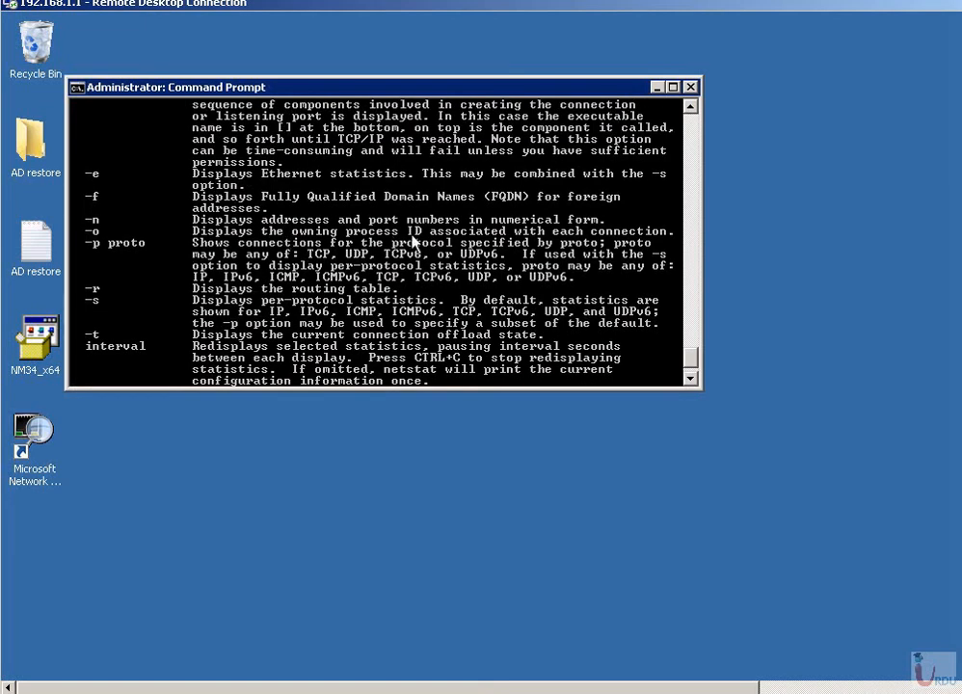
pyautogui.scroll(-1, 425, 240)
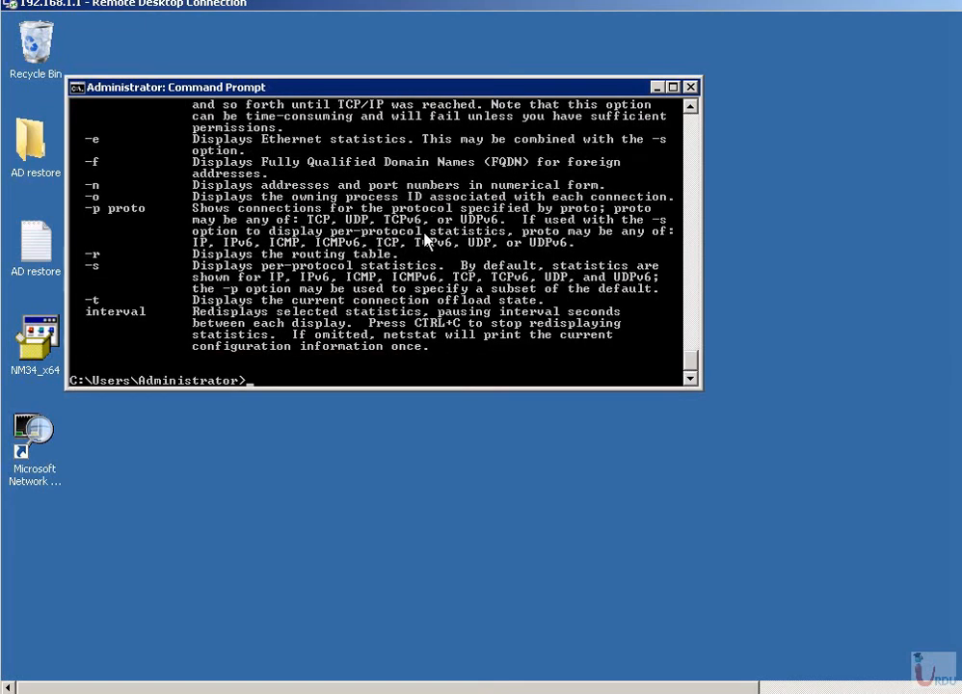
# Run netstat -a -b -p tcp -o to list the TCP connections with their process IDs, and look through the output.
pyautogui.press('Up')
pyautogui.press('Up')
pyautogui.write('-o')
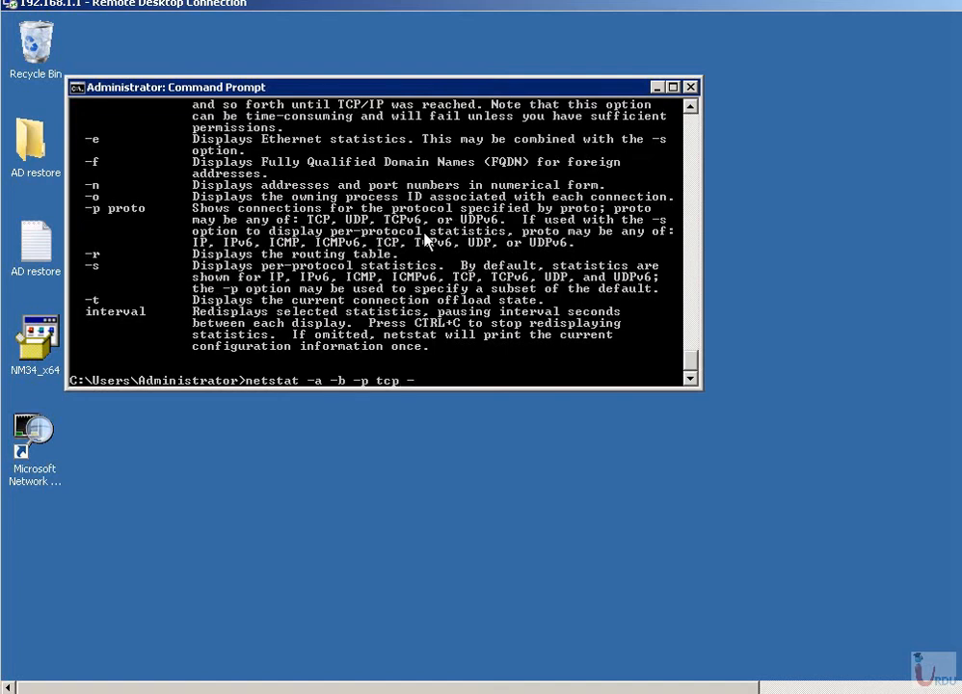
pyautogui.press('Return')
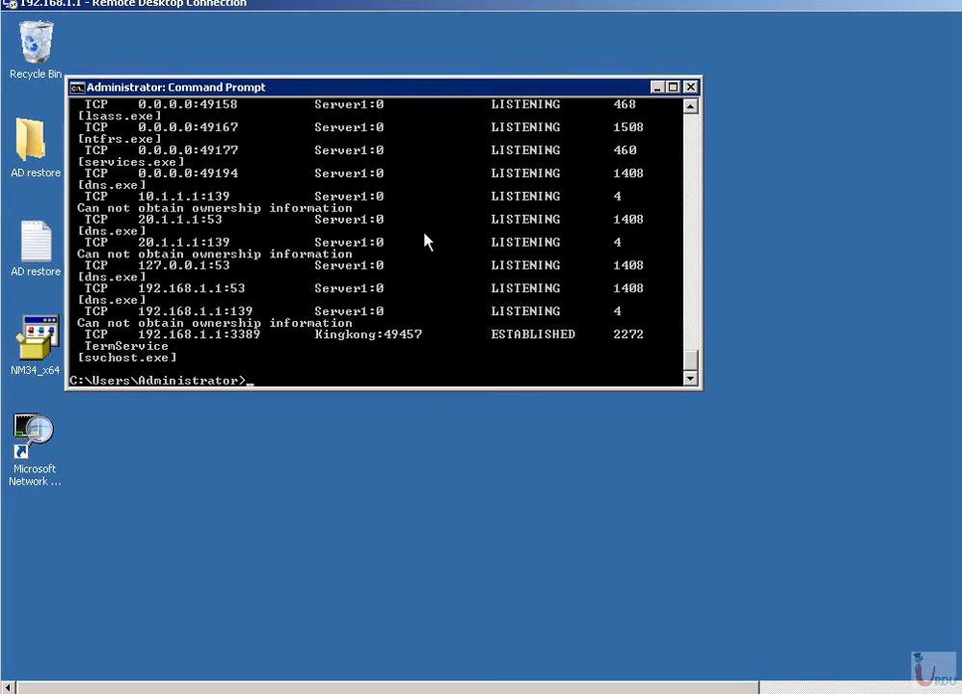
pyautogui.scroll(4, 427, 241)
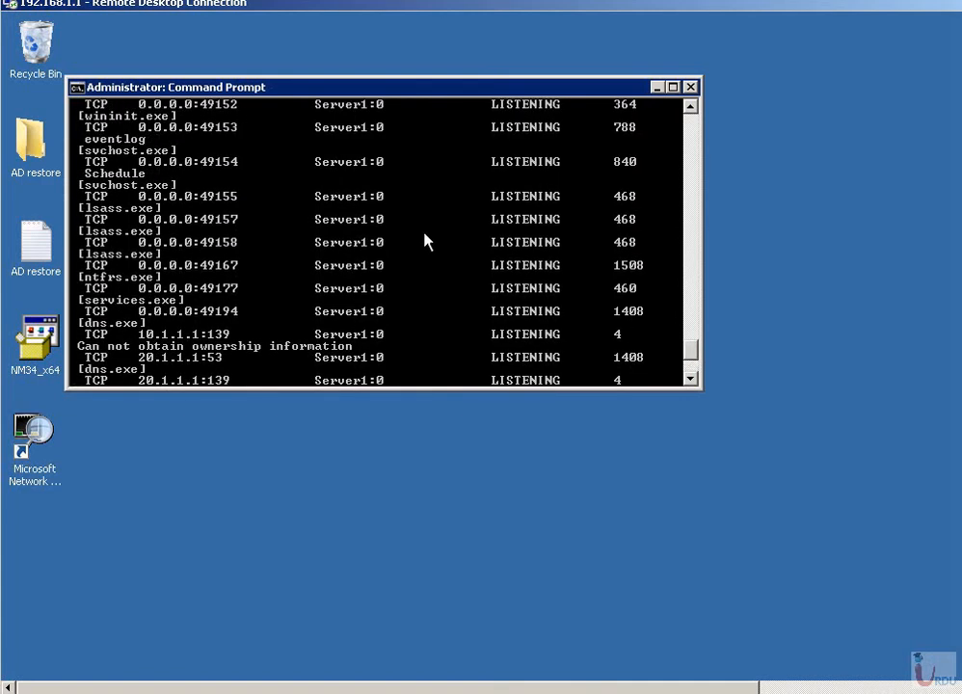
pyautogui.scroll(-4, 427, 241)
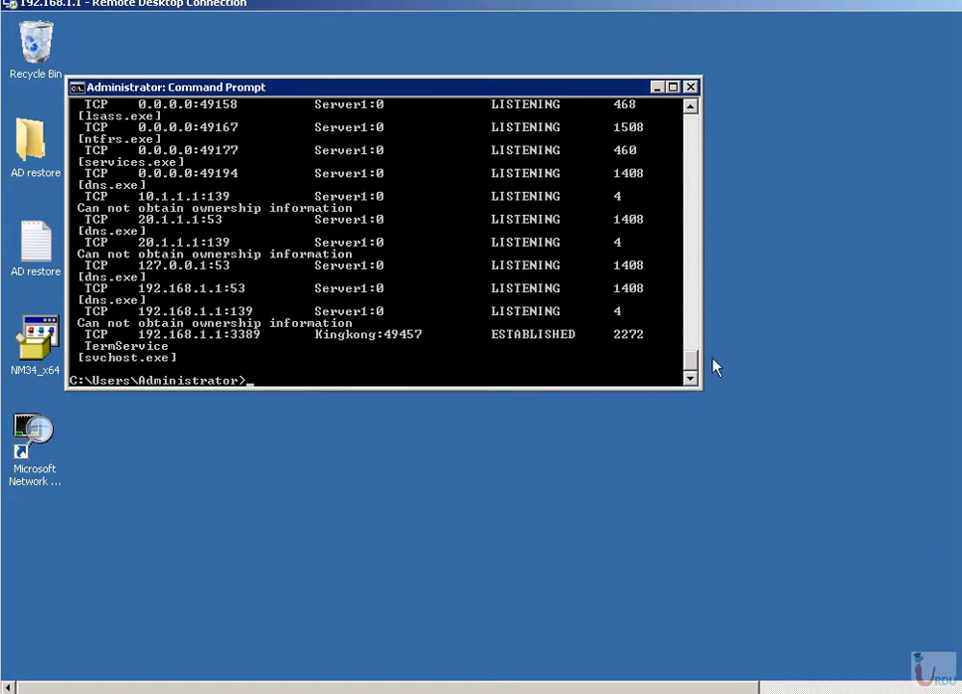
# Open Windows Task Manager on the server, reposition its window and show the list of processes.
pyautogui.scroll(-2, 481, 347)
pyautogui.rightClick(753, 669)
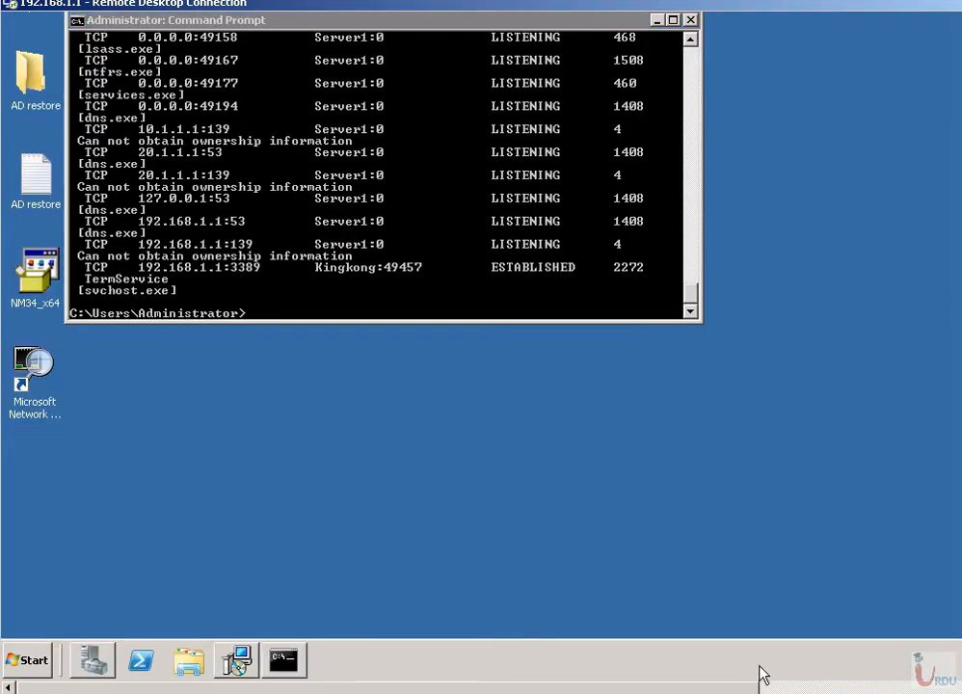
pyautogui.click(800, 618)
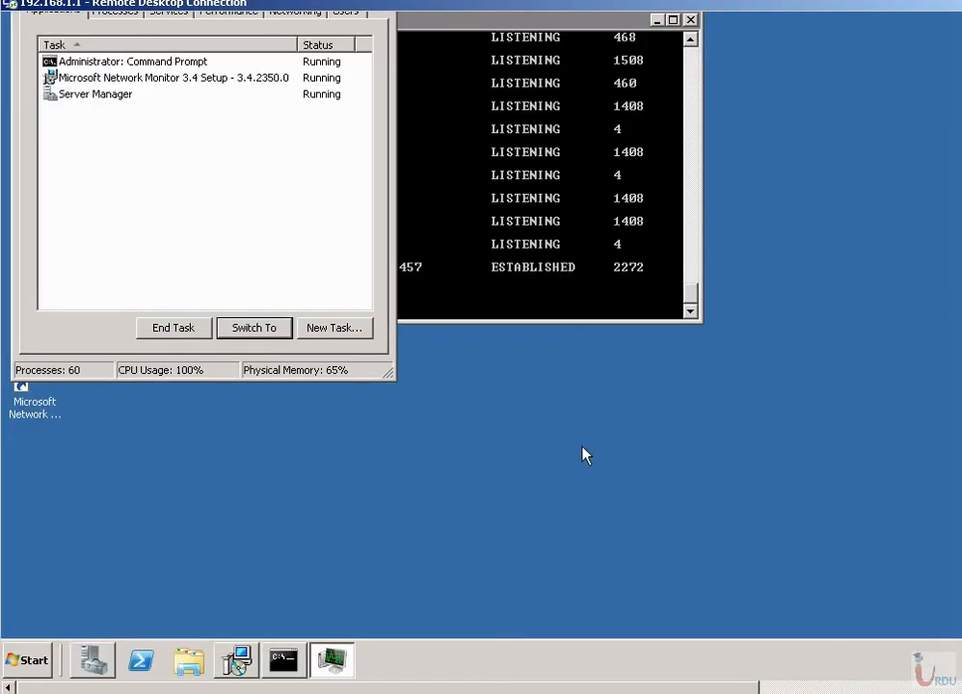
pyautogui.scroll(2, 481, 347)
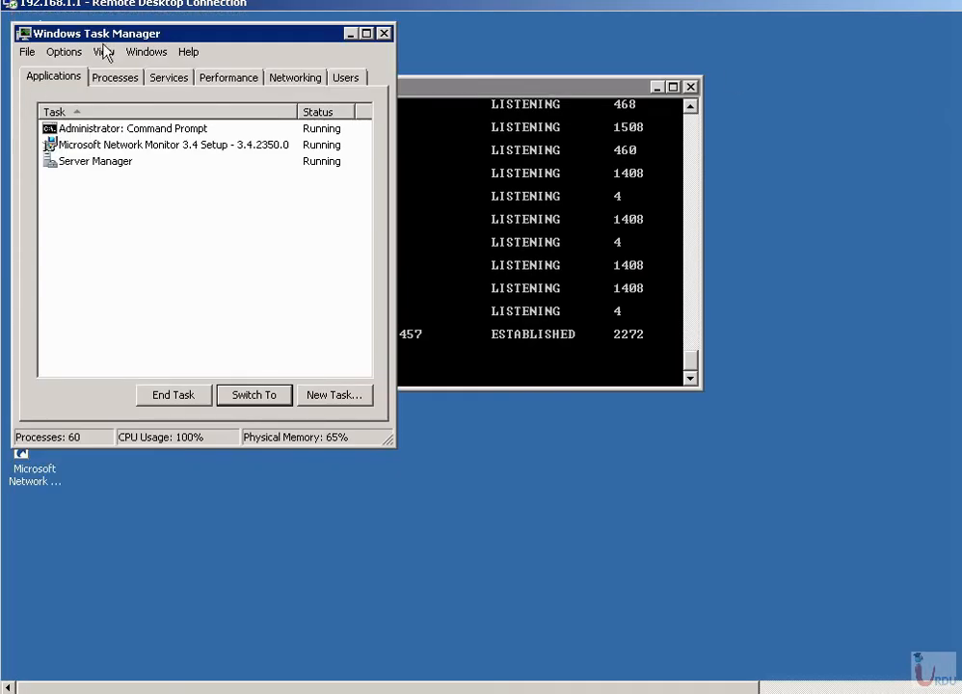
pyautogui.moveTo(224, 34); pyautogui.dragTo(328, 51)
pyautogui.click(222, 95)
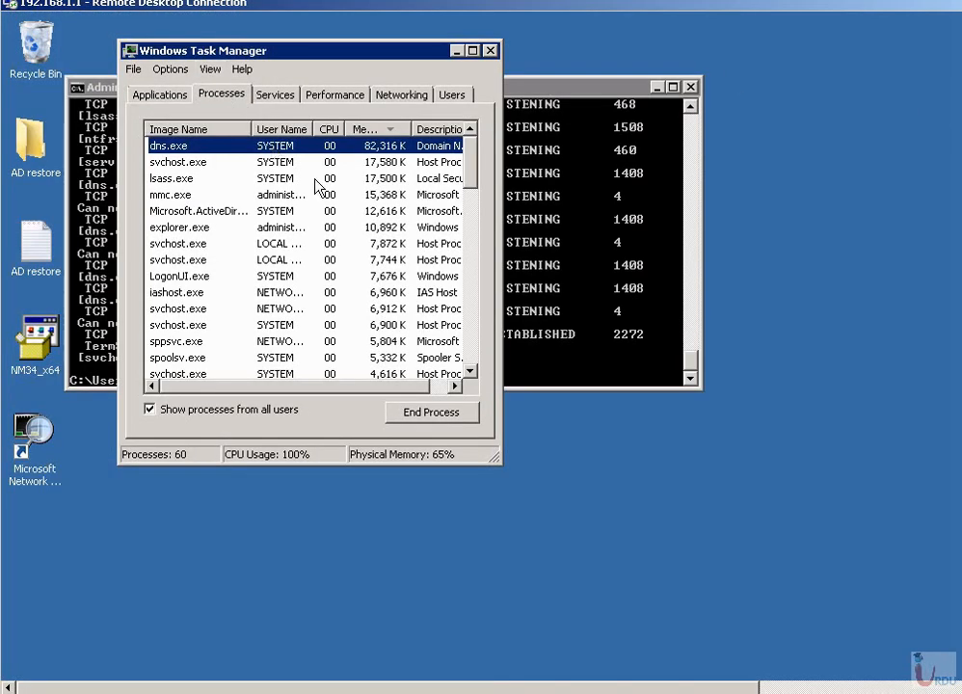
# Add the PID (Process Identifier) column to the process list and sort the processes by PID in ascending order.
pyautogui.click(211, 70)
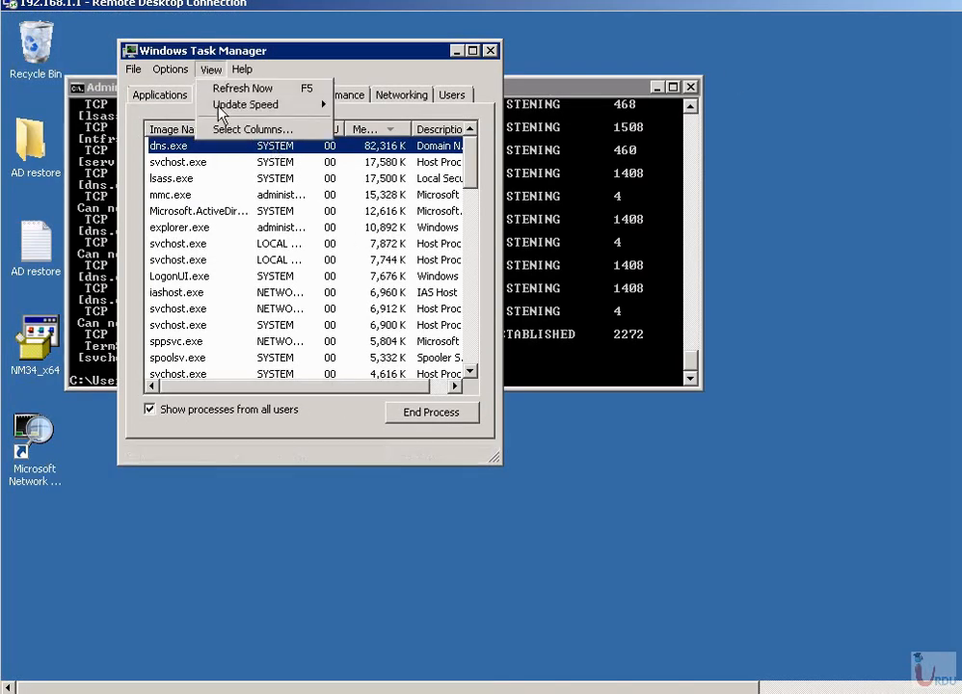
pyautogui.click(252, 130)
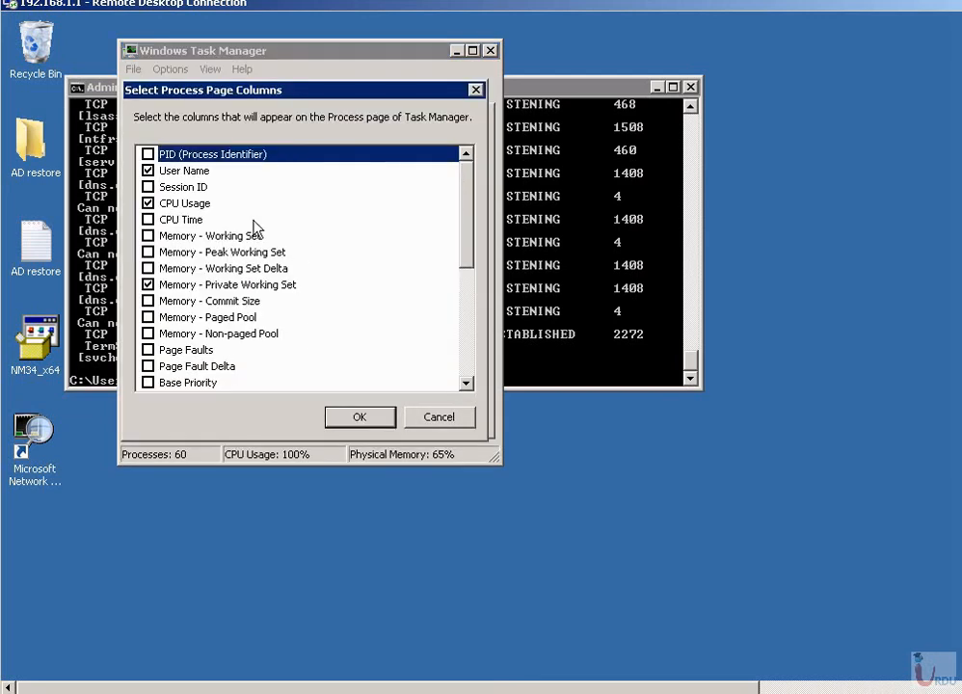
pyautogui.click(148, 154)
pyautogui.click(339, 416)
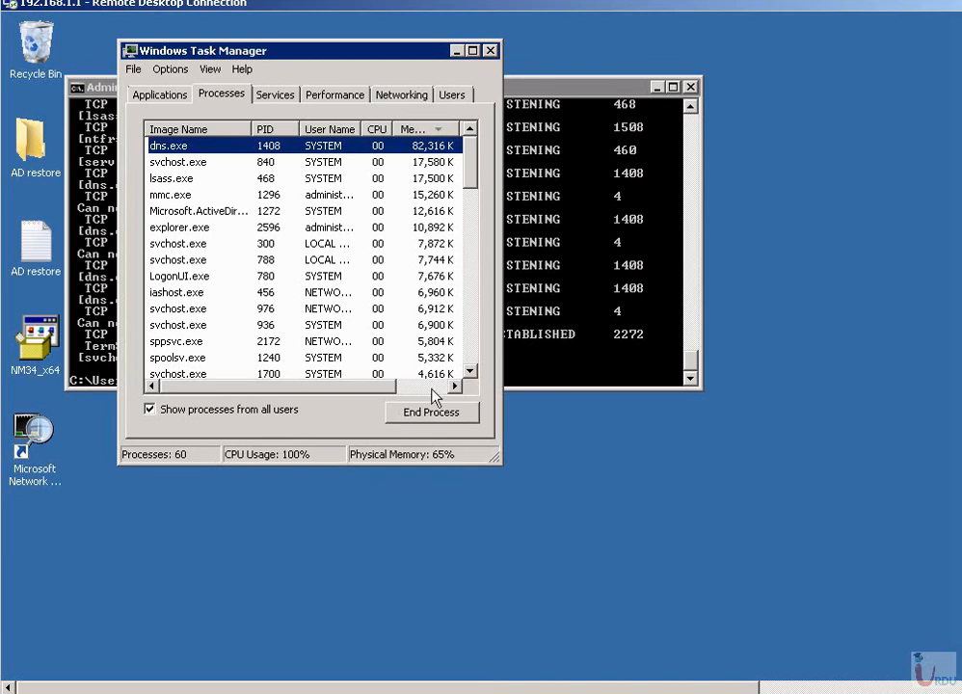
pyautogui.click(278, 130)
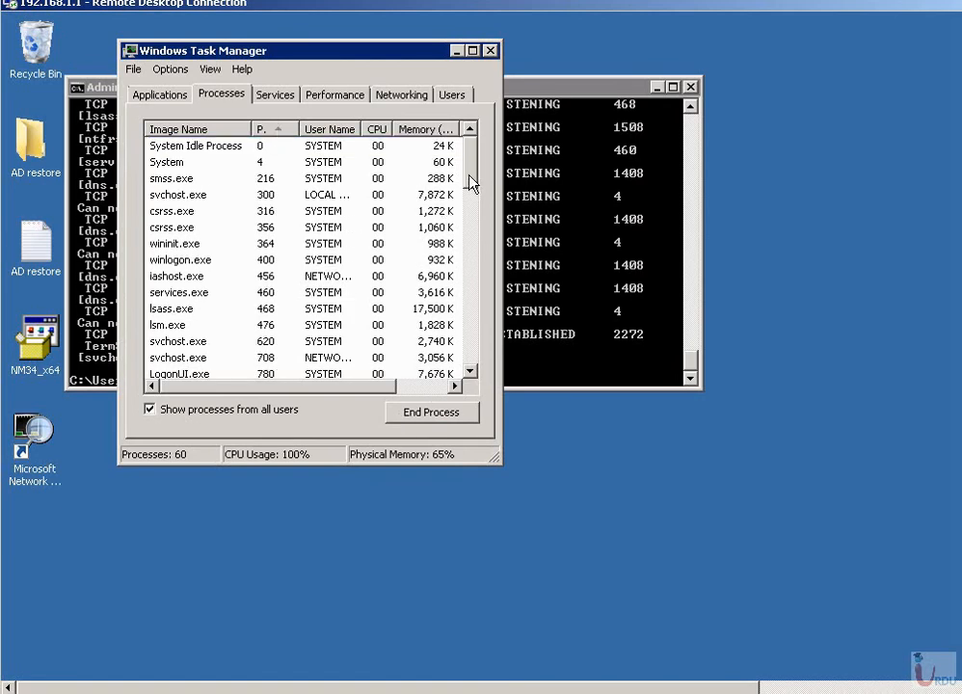
# Locate the svchost.exe process with PID 2272, widen the User Name column to read its account, and minimize Task Manager.
pyautogui.moveTo(471, 183); pyautogui.dragTo(476, 323)
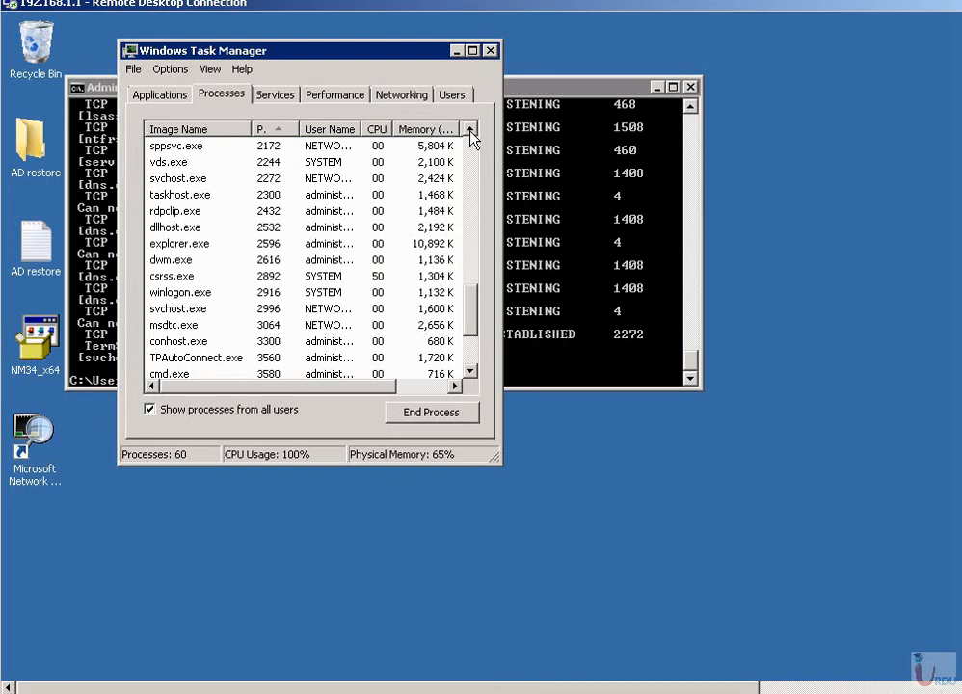
pyautogui.click(266, 182)
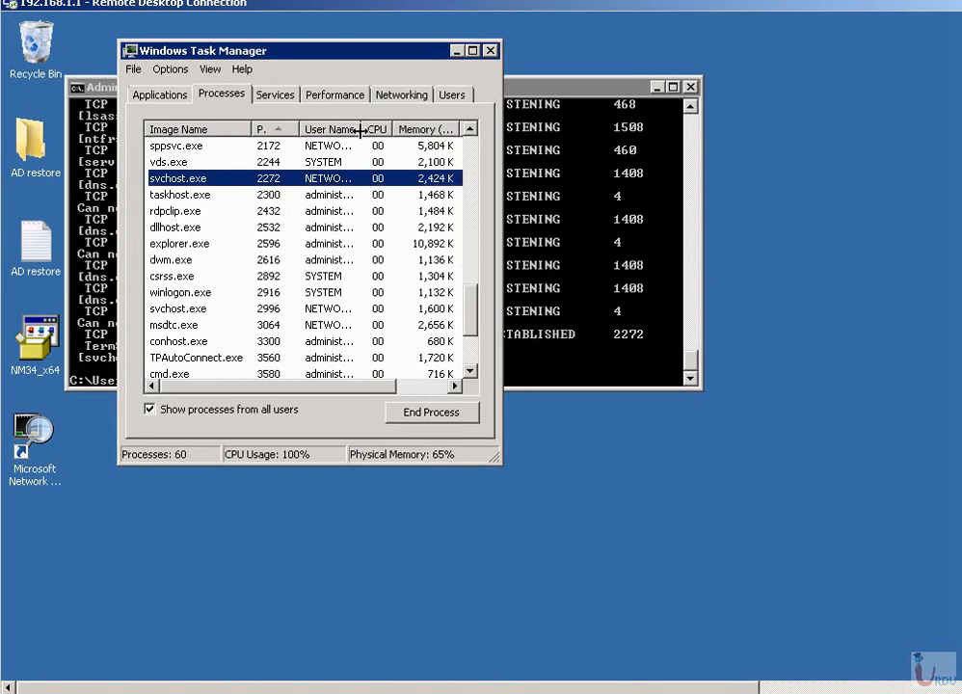
pyautogui.moveTo(359, 129); pyautogui.dragTo(402, 129)
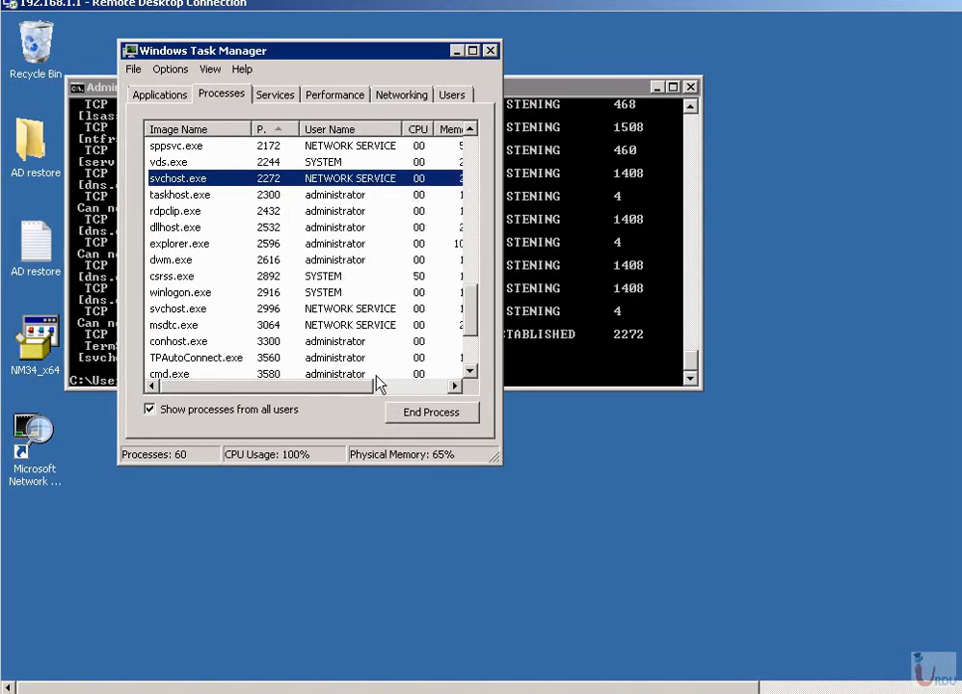
pyautogui.click(406, 376)
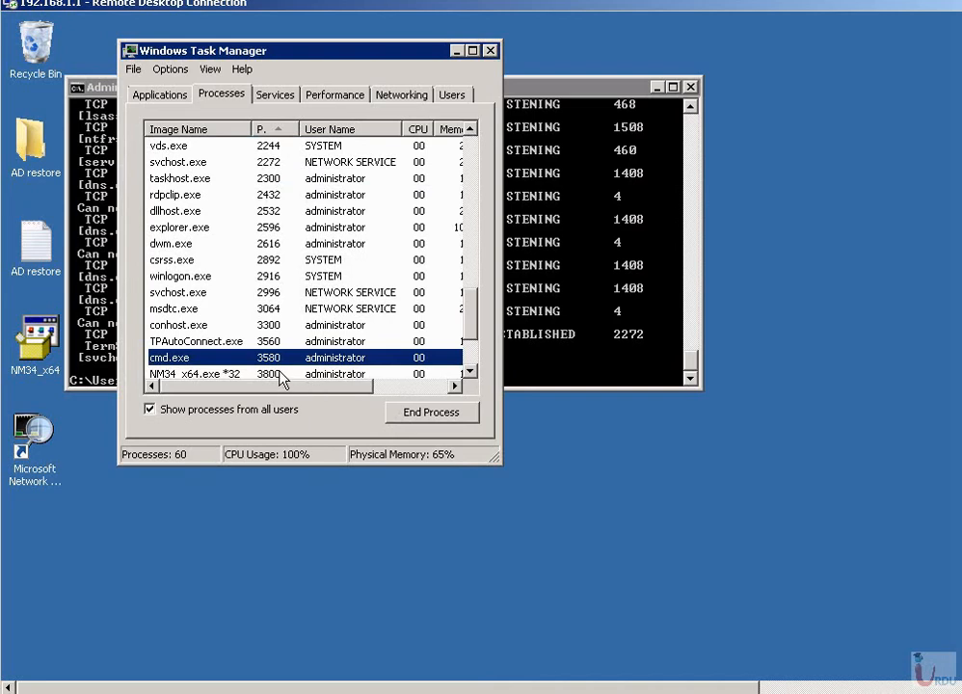
pyautogui.moveTo(473, 329); pyautogui.dragTo(461, 279)
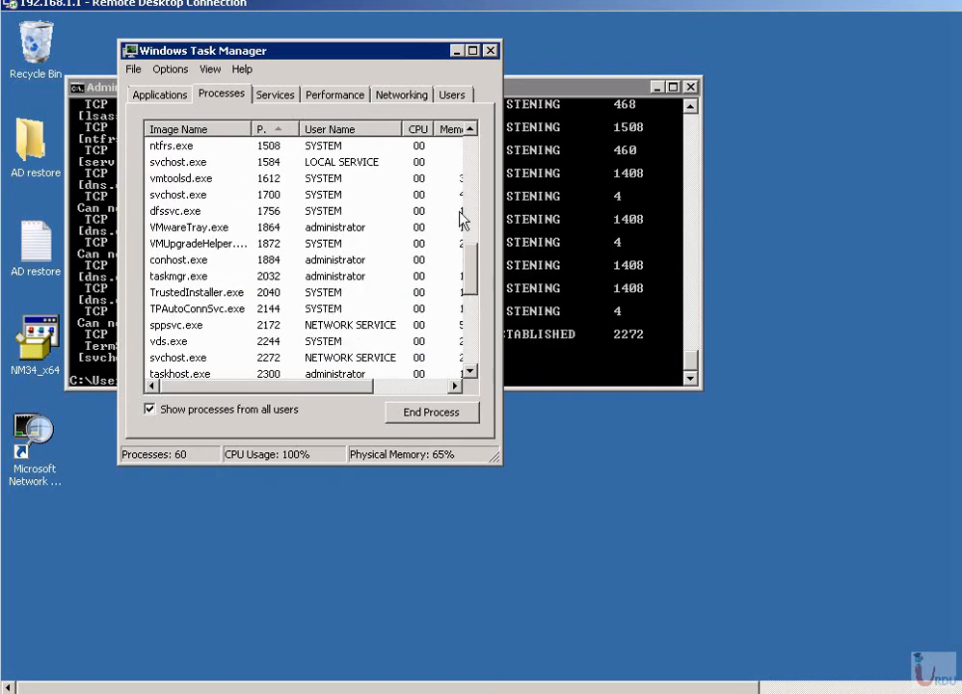
pyautogui.click(456, 50)
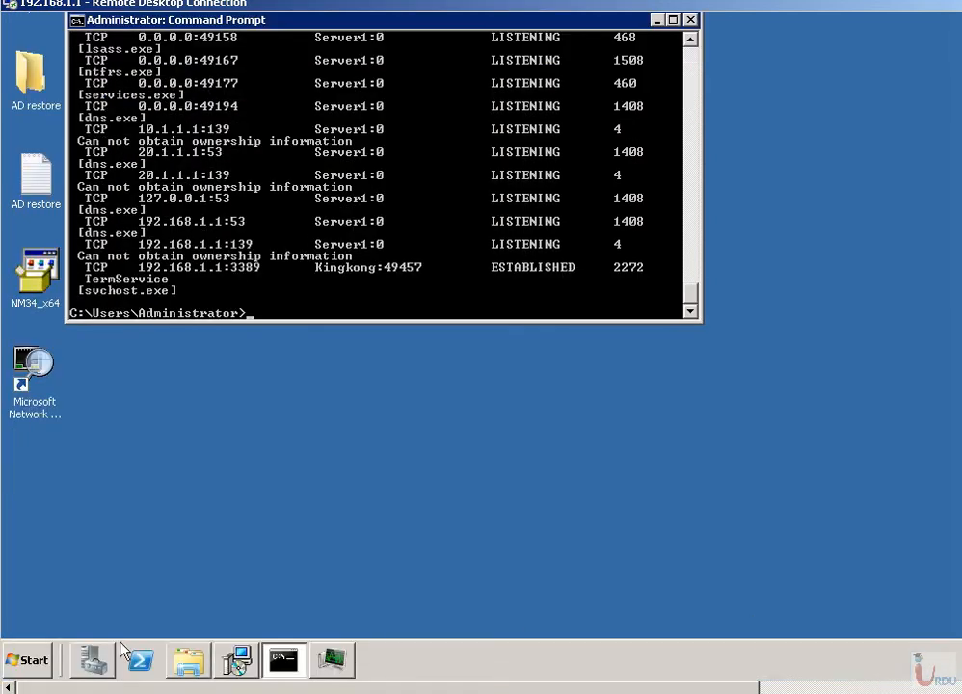
# Launch Internet Explorer on the server and open bing.com.
pyautogui.click(30, 663)
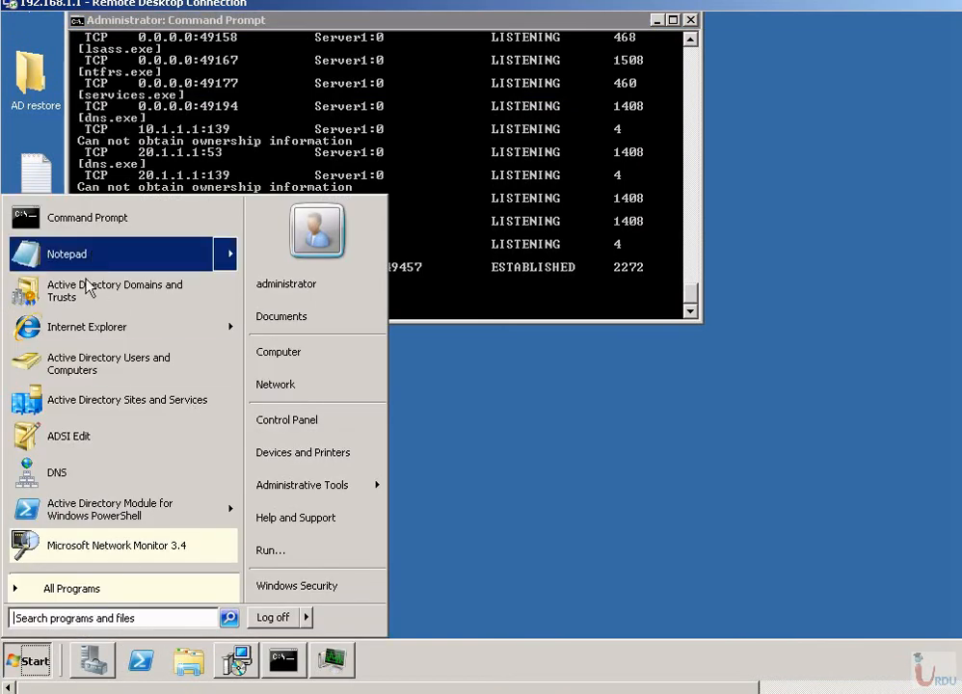
pyautogui.click(86, 330)
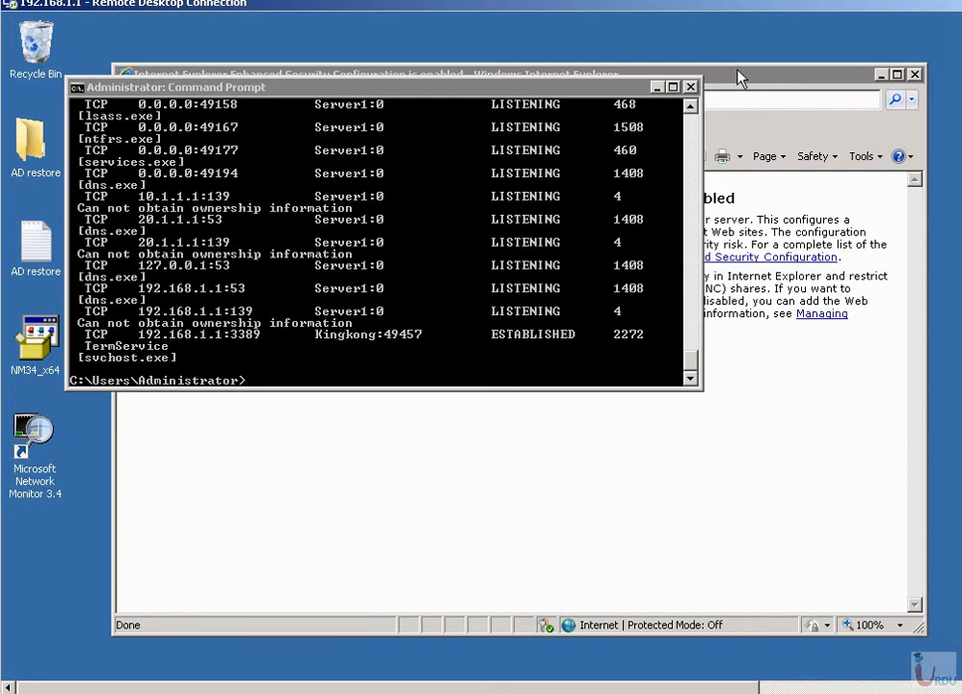
pyautogui.click(741, 77)
pyautogui.click(526, 100)
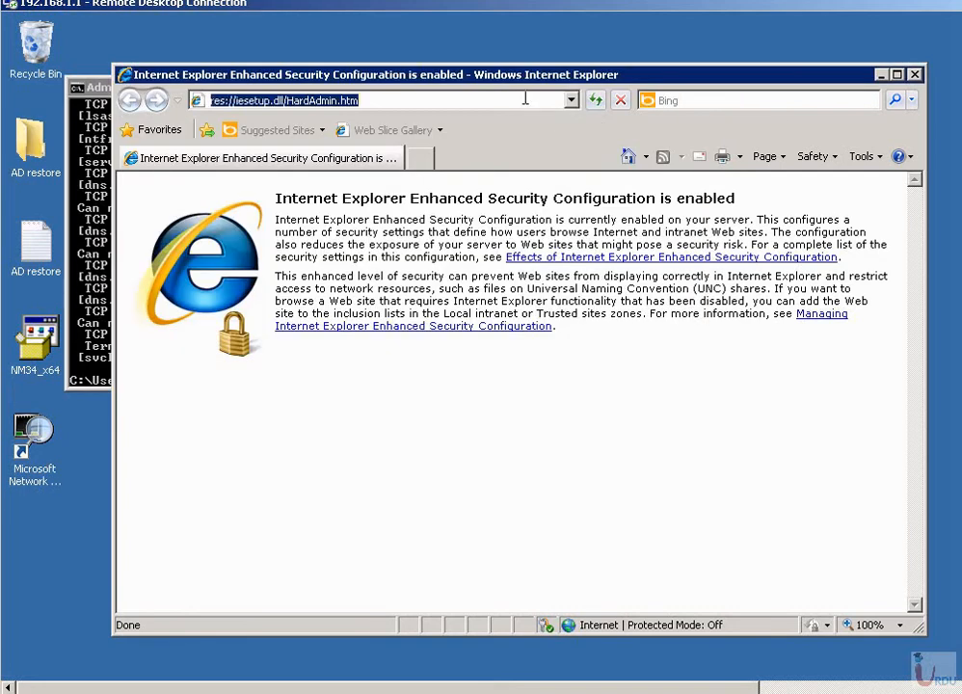
pyautogui.write('bing.com')
pyautogui.press('Return')
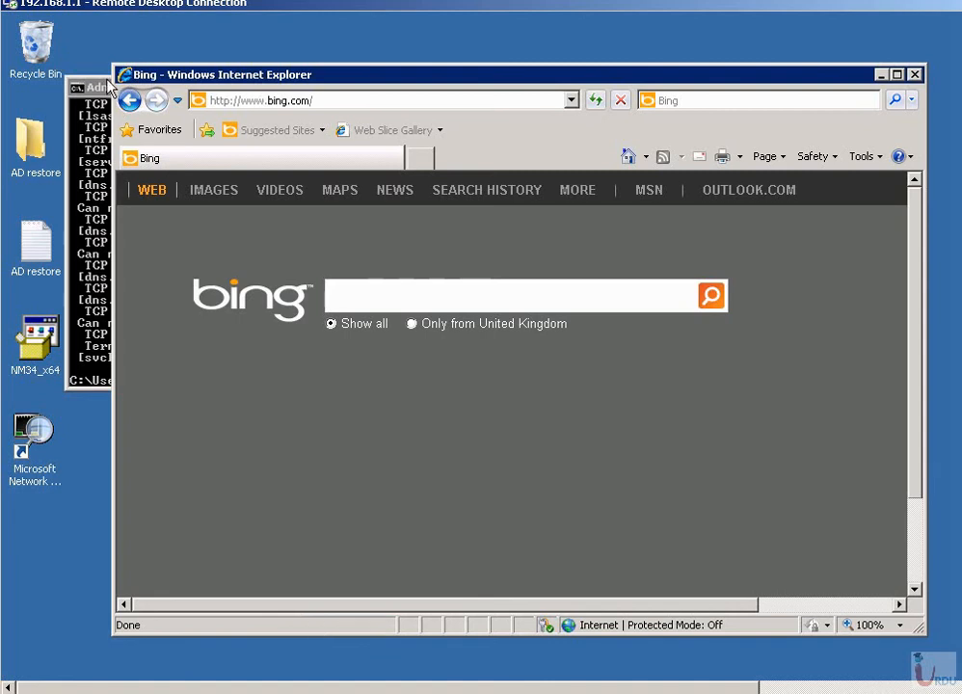
# Return to the Command Prompt, run netstat -a -b -p tcp -o again and review the whole connection list.
pyautogui.click(105, 85)
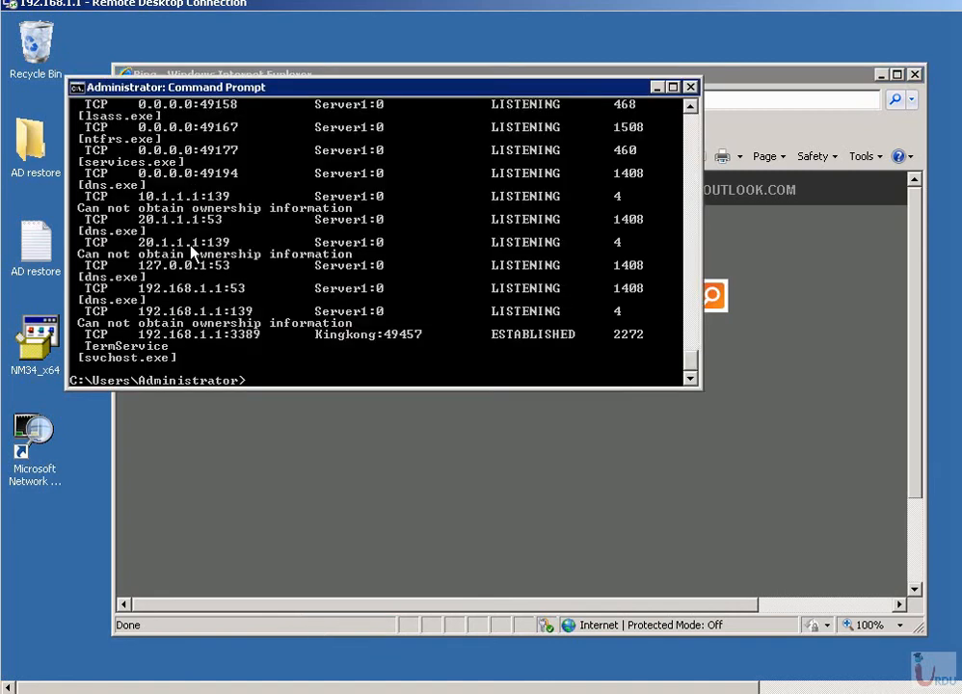
pyautogui.write('netstat -a -b -p tcp -o')
pyautogui.press('Return')
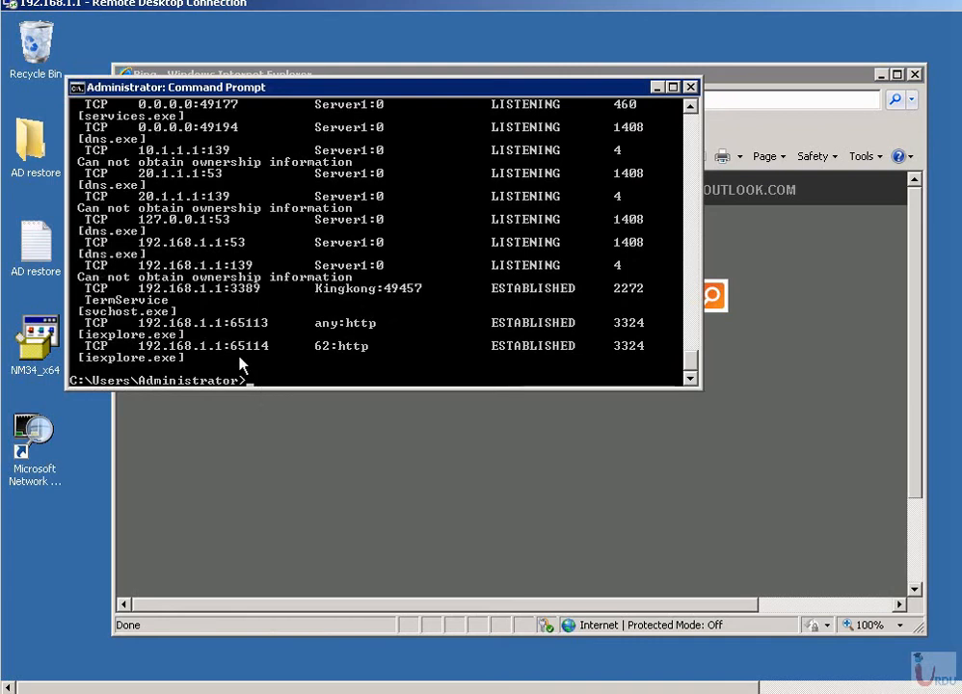
pyautogui.scroll(2, 242, 364)
pyautogui.scroll(10, 242, 364)
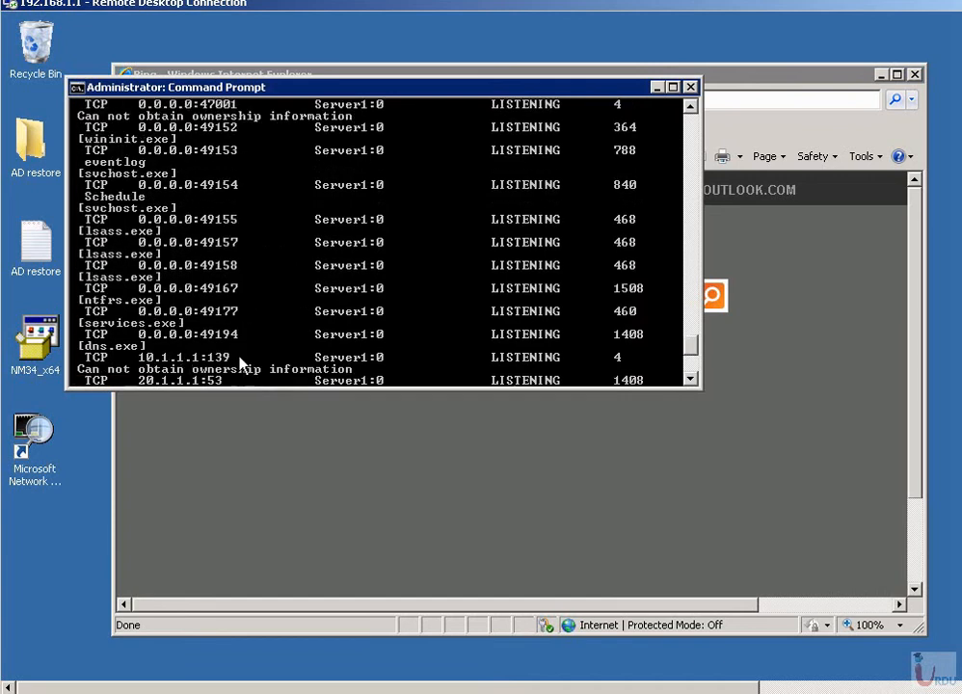
pyautogui.scroll(5, 242, 365)
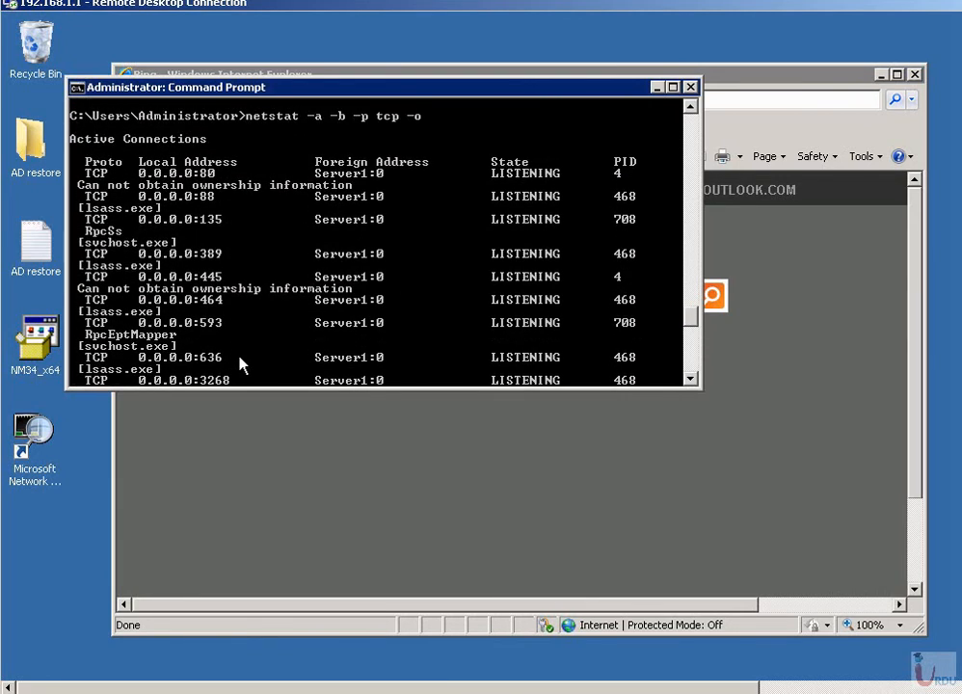
pyautogui.scroll(-17, 242, 365)
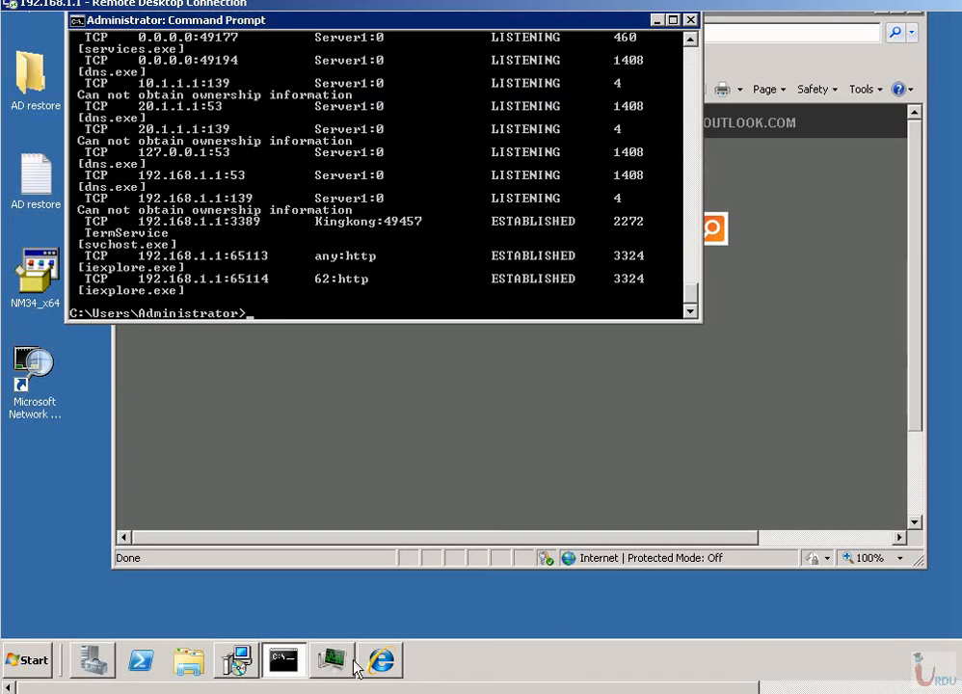
# Switch back to Task Manager, re-sort the processes by ascending PID and find the iexplore.exe process with PID 3324.
pyautogui.click(331, 660)
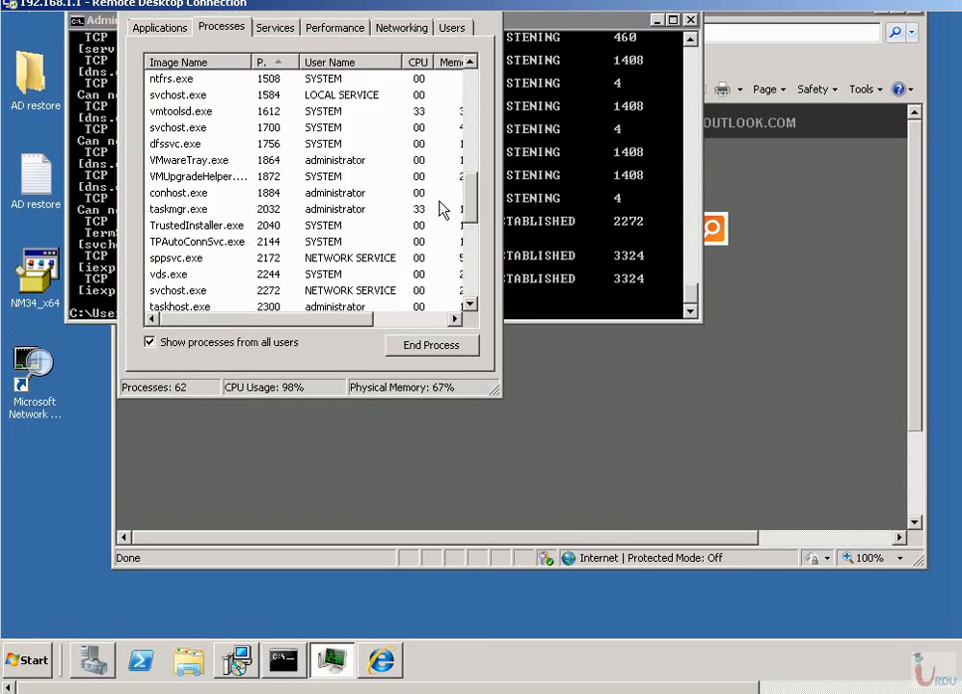
pyautogui.click(275, 64)
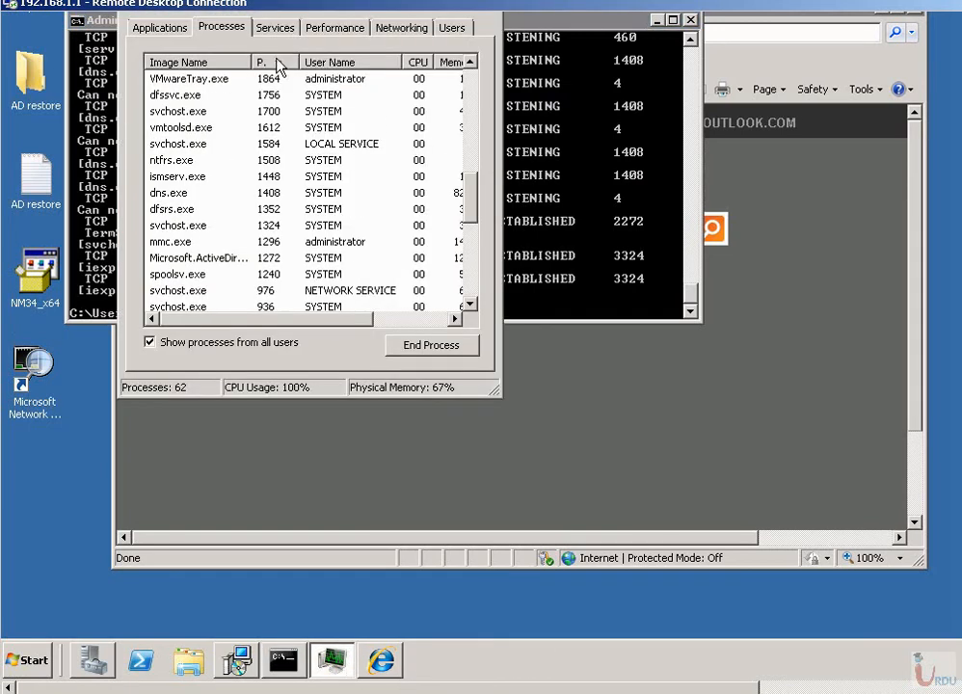
pyautogui.click(278, 63)
pyautogui.moveTo(468, 187); pyautogui.dragTo(470, 300)
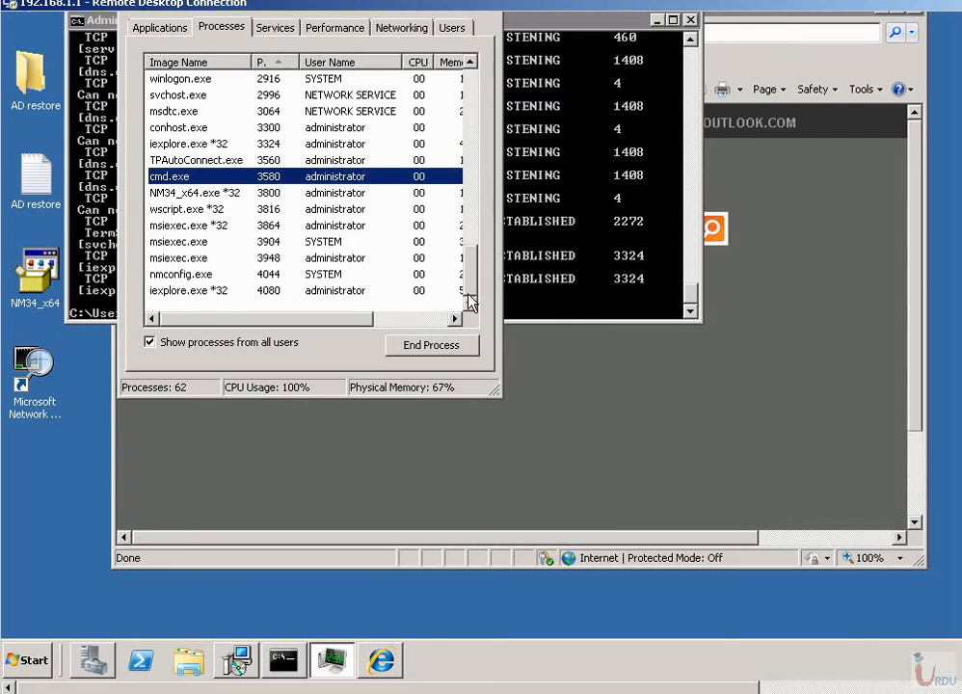
# Select the iexplore.exe process with PID 3324 to check its details, and close Task Manager, the Command Prompt and Internet Explorer.
pyautogui.click(174, 143)
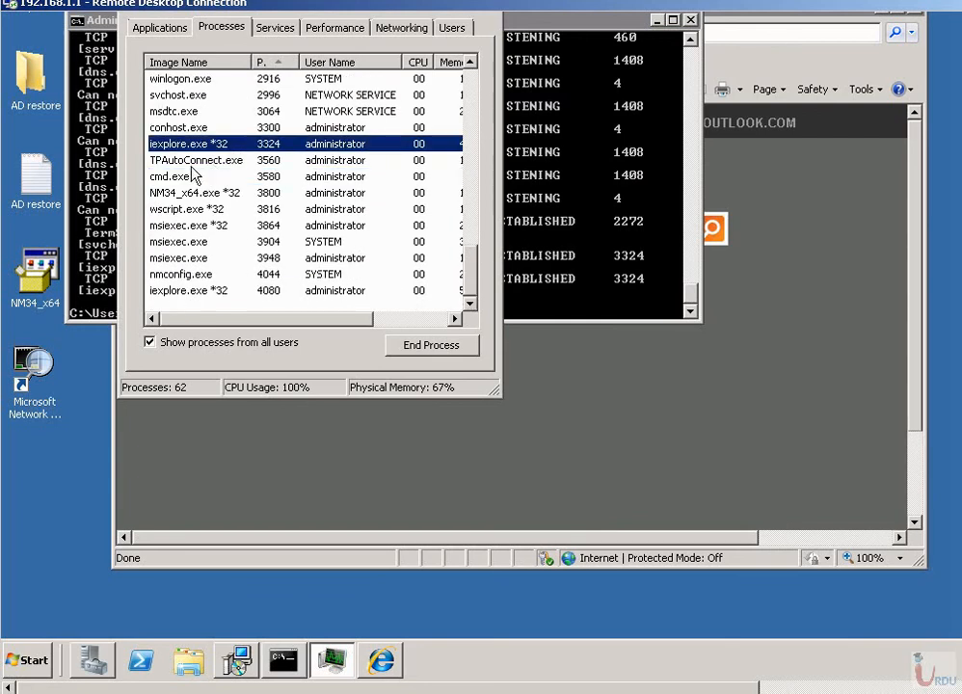
pyautogui.moveTo(316, 320); pyautogui.dragTo(335, 322)
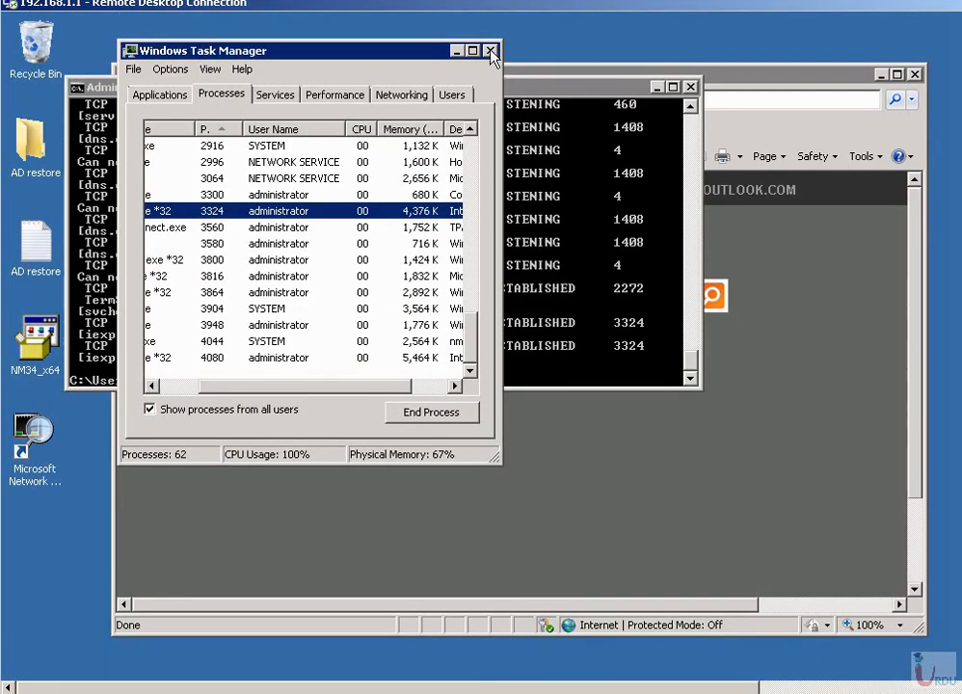
pyautogui.click(490, 45)
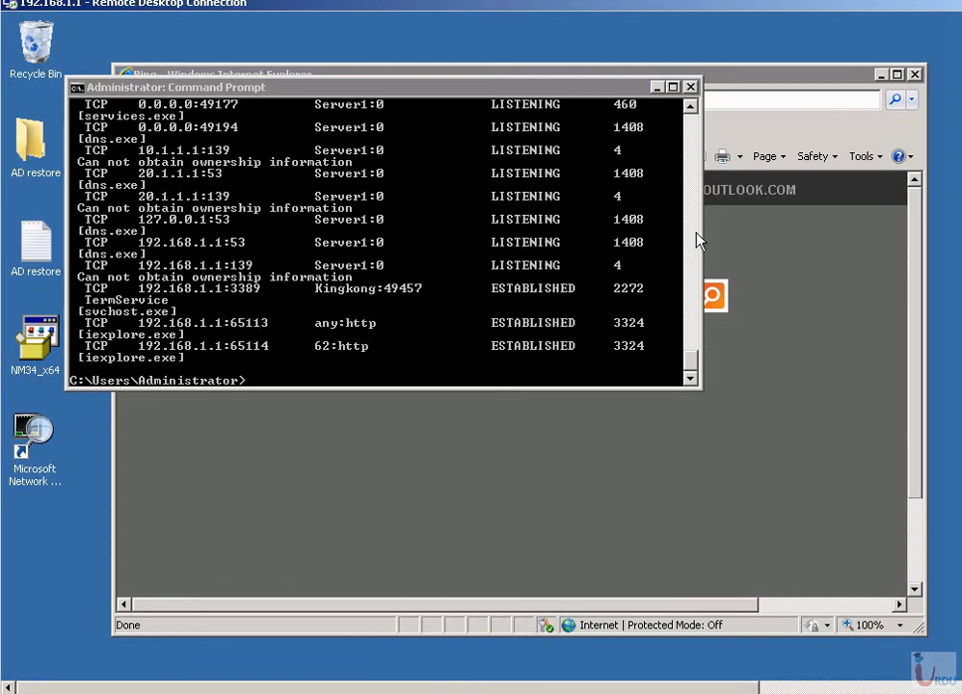
pyautogui.click(690, 87)
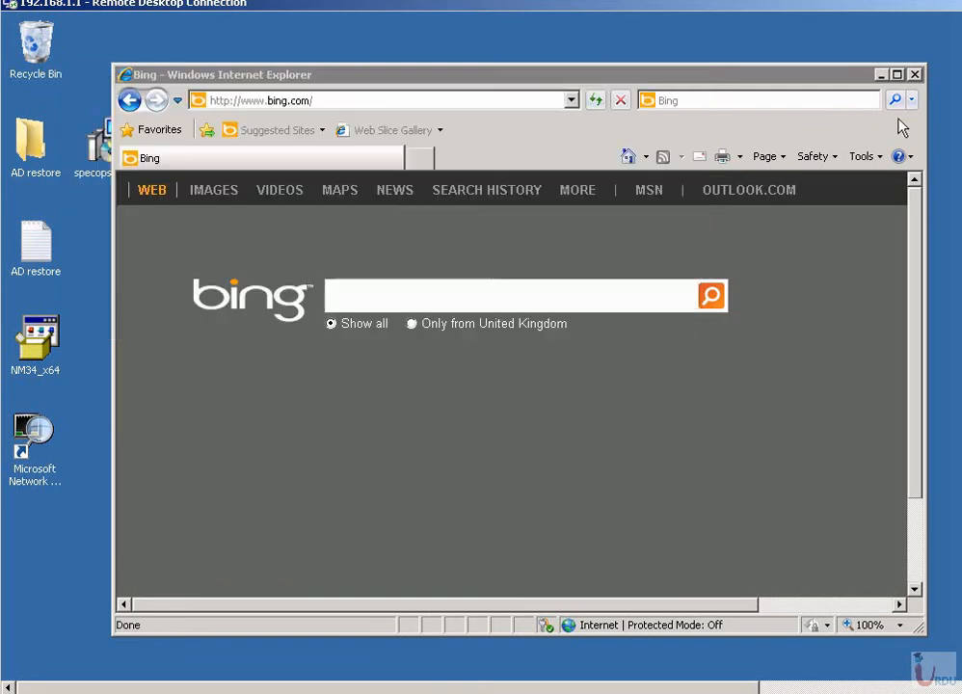
pyautogui.click(914, 75)
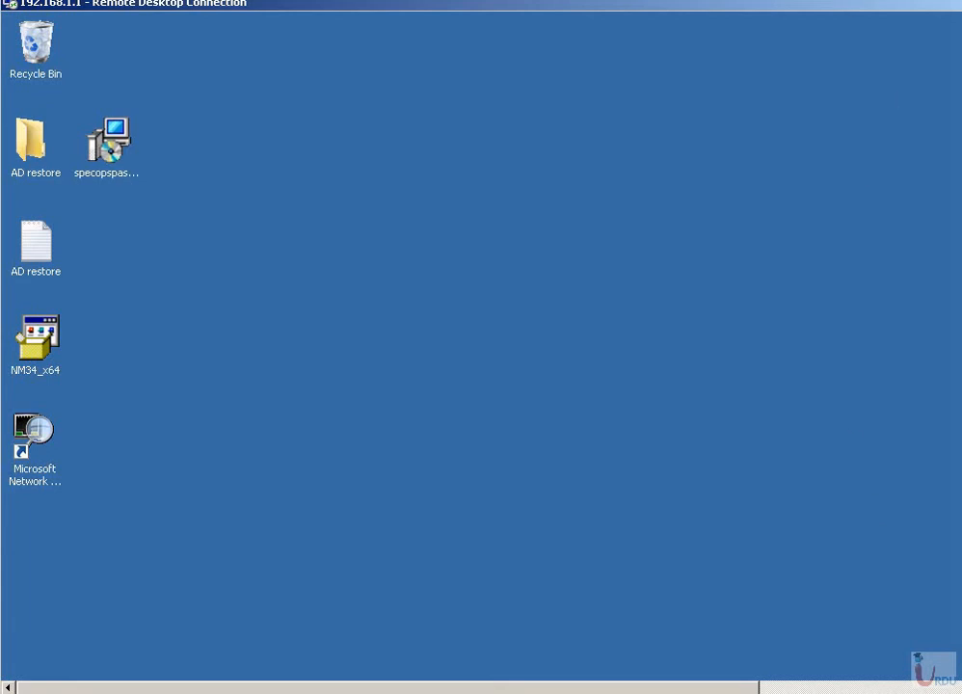
# Bring up the Network Monitor installer on the server to check its progress, and minimize it again.
pyautogui.scroll(-3, 481, 347)
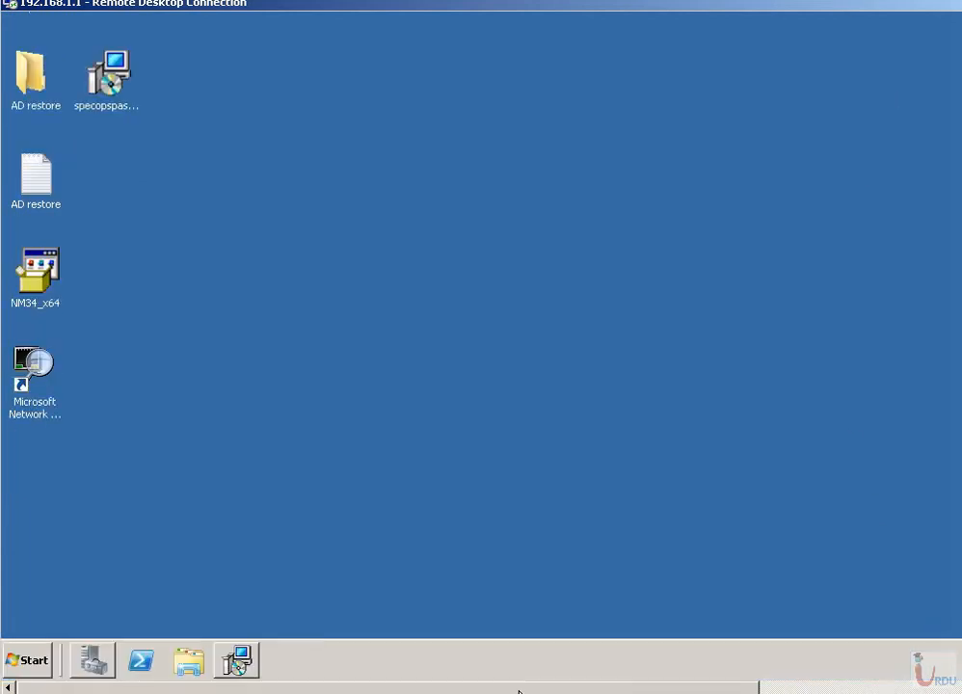
pyautogui.click(237, 661)
pyautogui.click(241, 663)
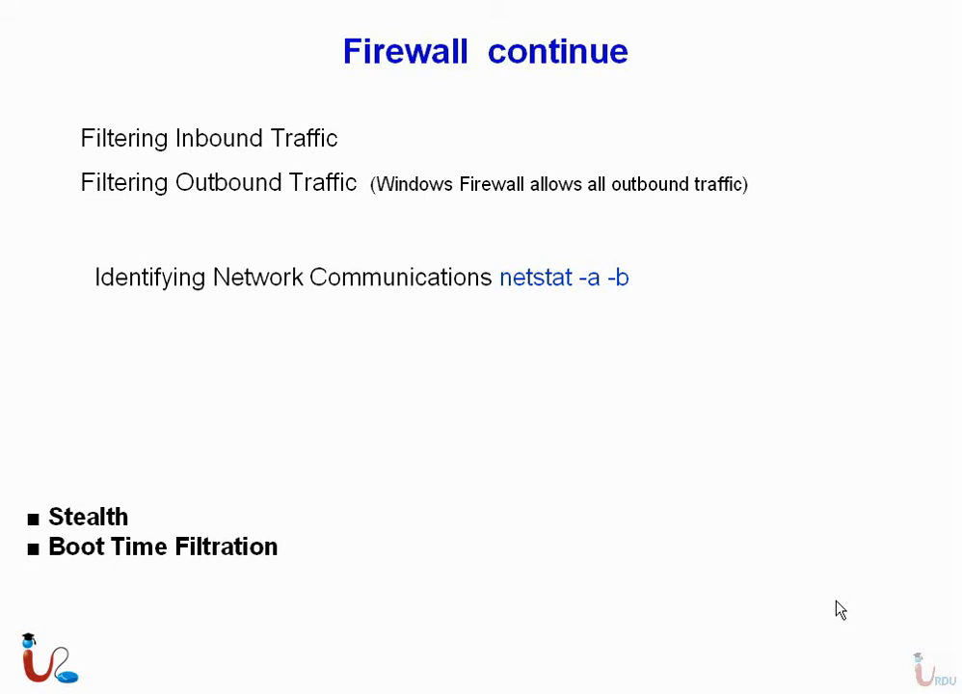
pyautogui.hotkey('ctrl', 'p')
pyautogui.moveTo(140, 503); pyautogui.dragTo(168, 496)
pyautogui.moveTo(343, 554)
pyautogui.mouseDown()
pyautogui.moveTo(311, 550)
pyautogui.moveTo(314, 543)
pyautogui.mouseUp()
pyautogui.press('Right')
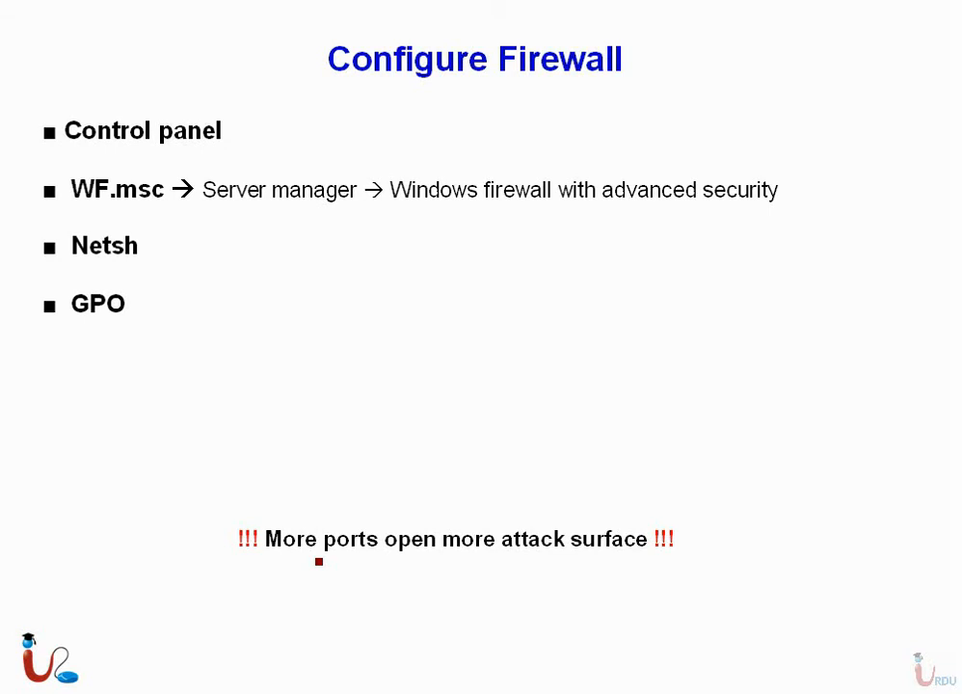
# Switch from the slide show to the Remote Desktop session, check the Microsoft Network Monitor 3.4 setup progress and minimize the setup window.
pyautogui.press('super')
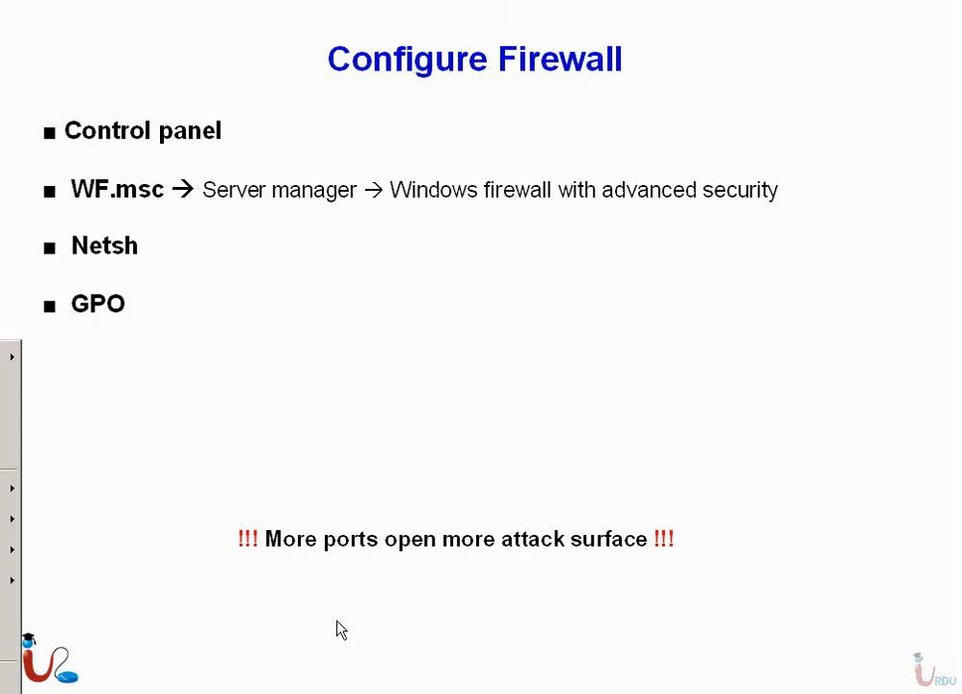
pyautogui.hotkey('alt', 'Tab')
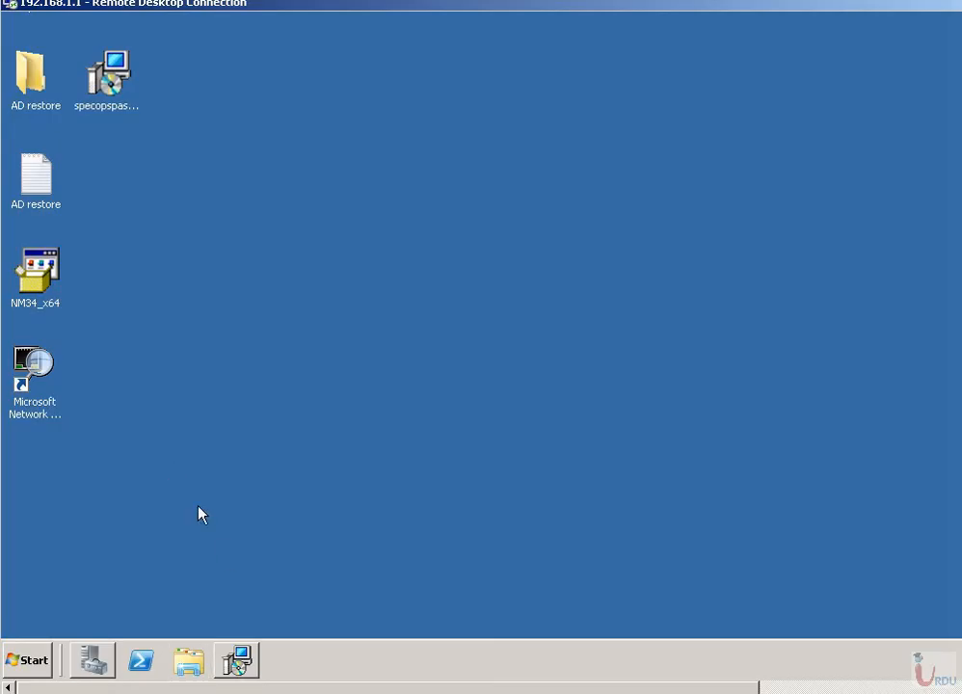
pyautogui.click(35, 402)
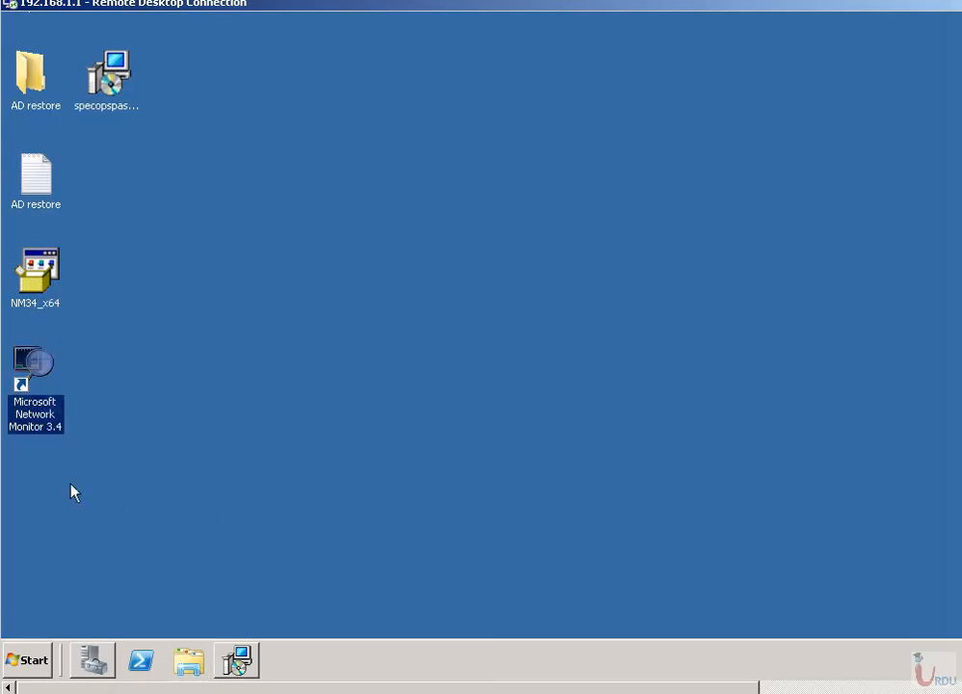
pyautogui.click(243, 667)
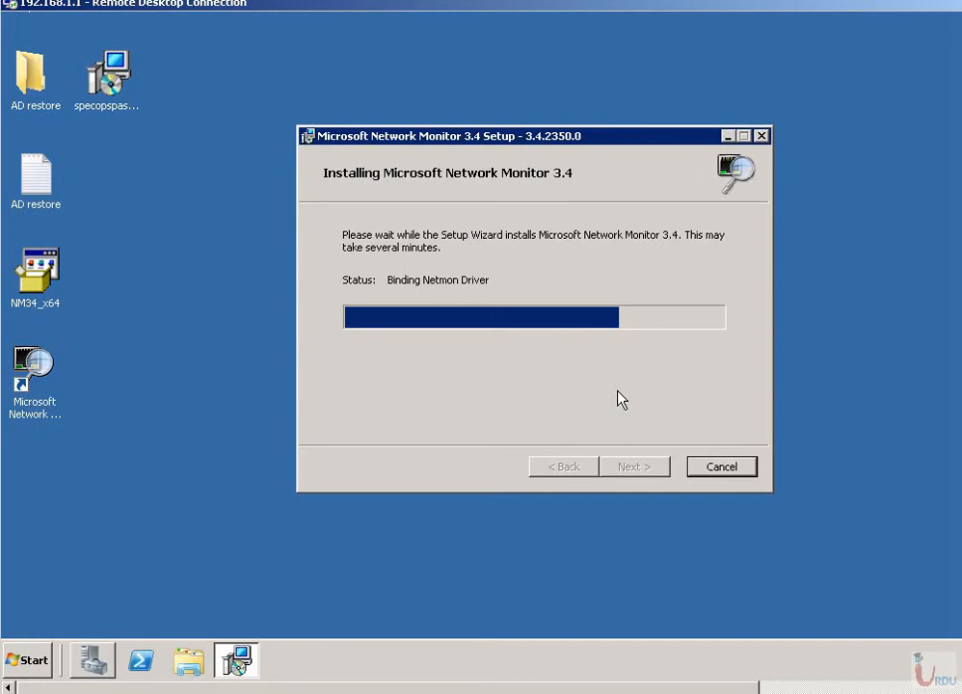
pyautogui.click(727, 136)
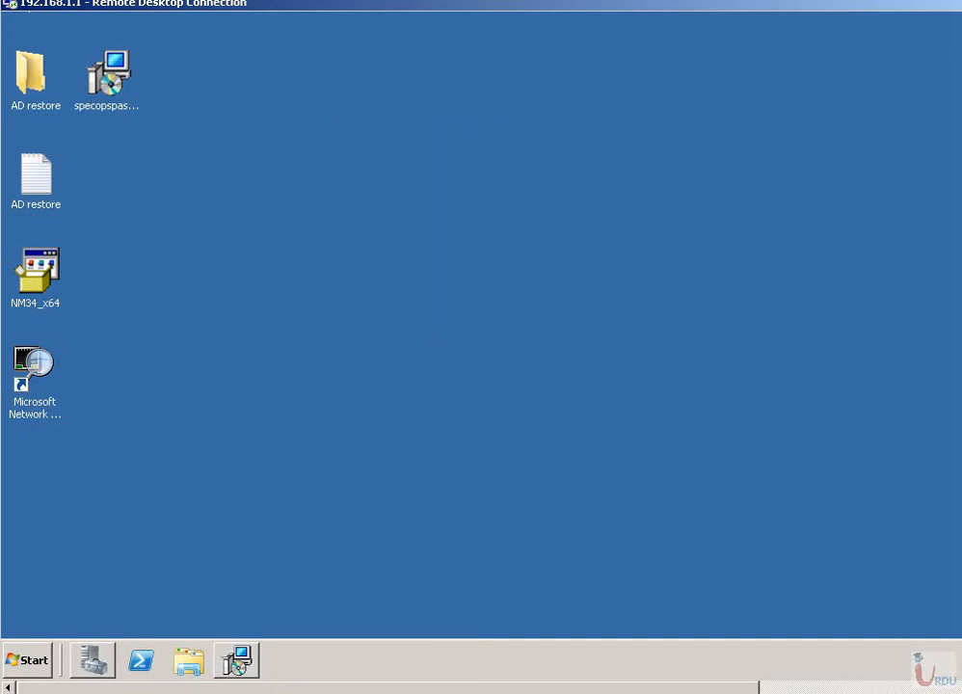
# Open Windows Firewall from Control Panel, review its on/off settings for each network type and cancel without changing them.
pyautogui.click(29, 663)
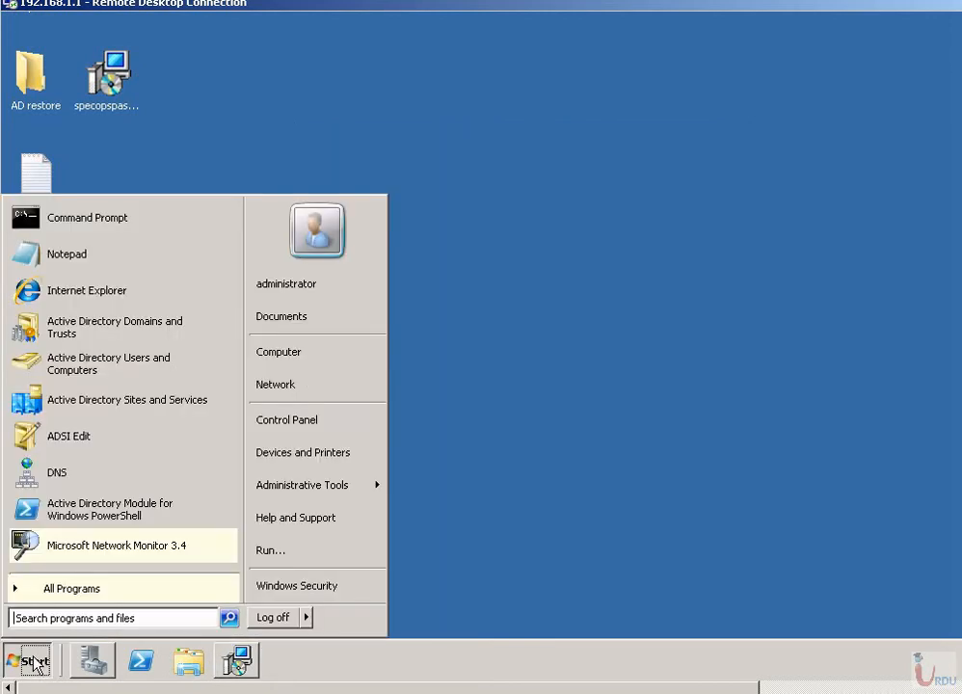
pyautogui.click(310, 420)
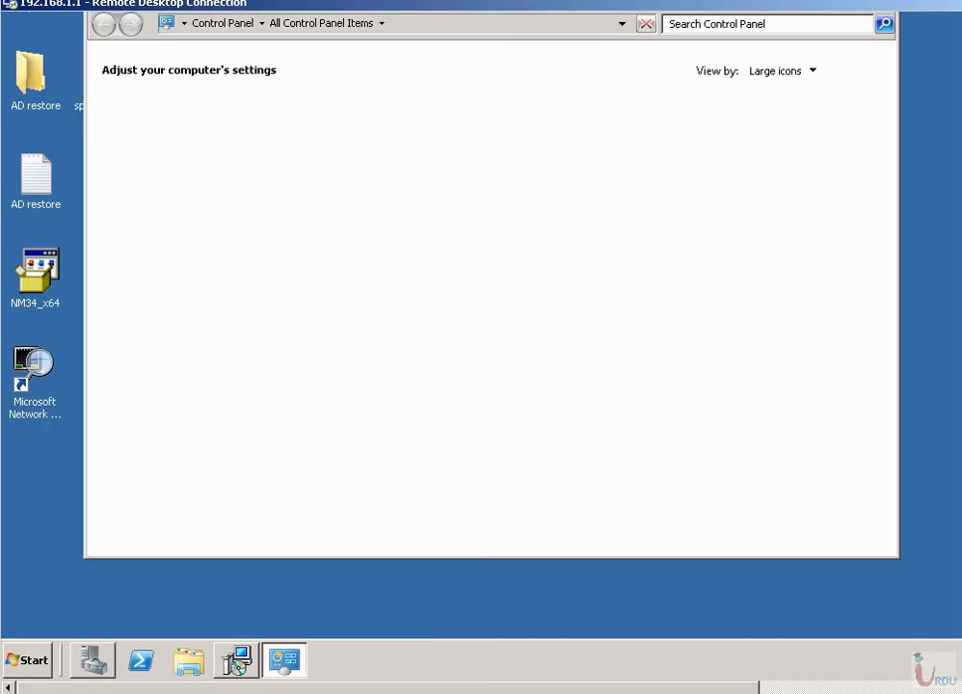
pyautogui.scroll(2, 480, 347)
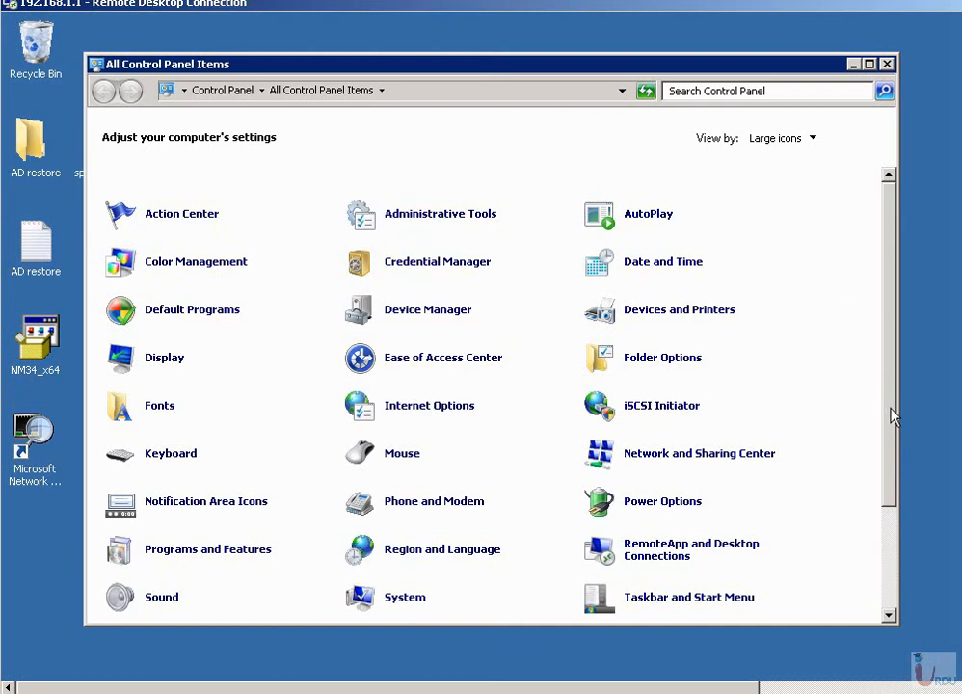
pyautogui.moveTo(889, 413); pyautogui.dragTo(881, 517)
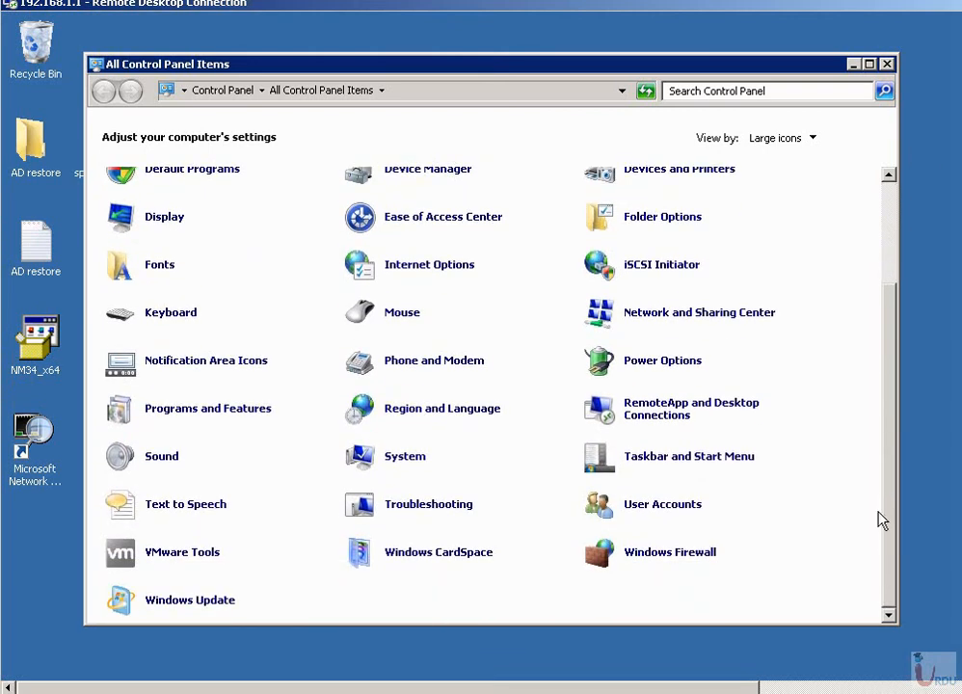
pyautogui.click(669, 550)
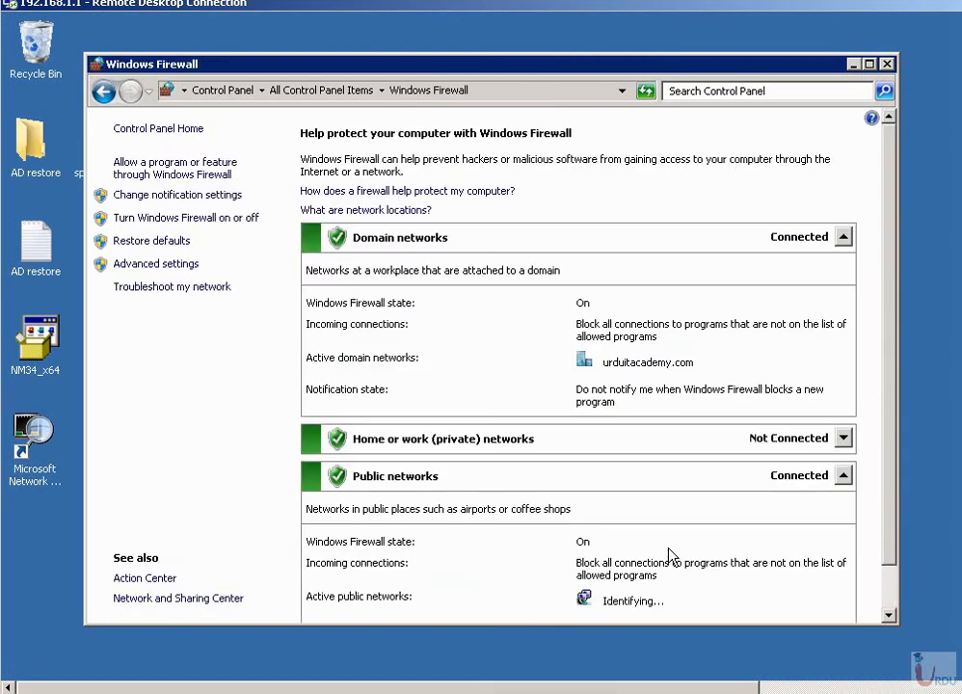
pyautogui.click(203, 220)
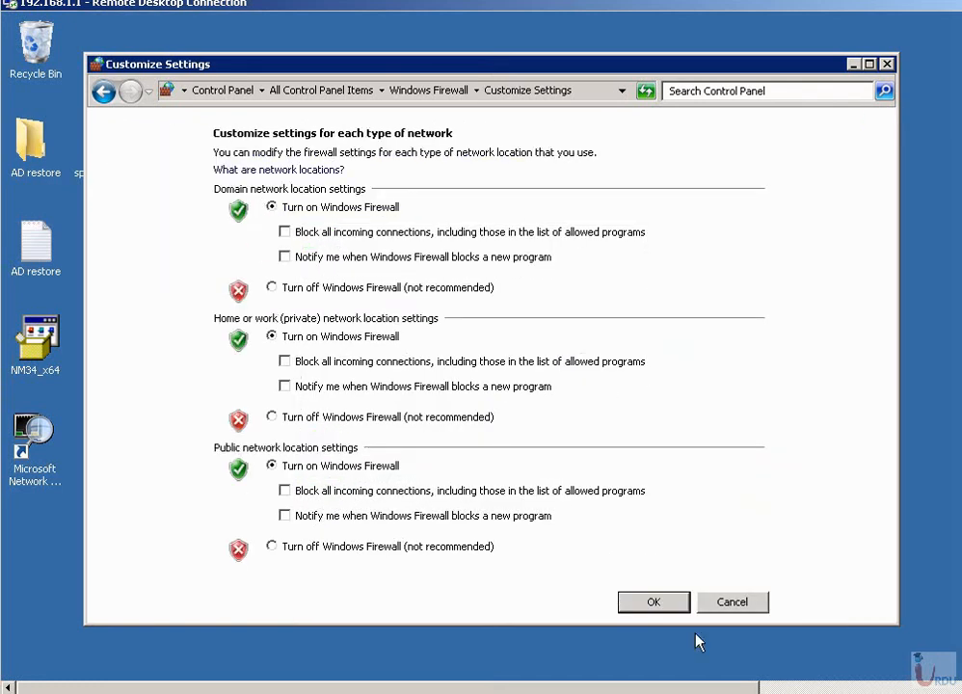
pyautogui.click(729, 605)
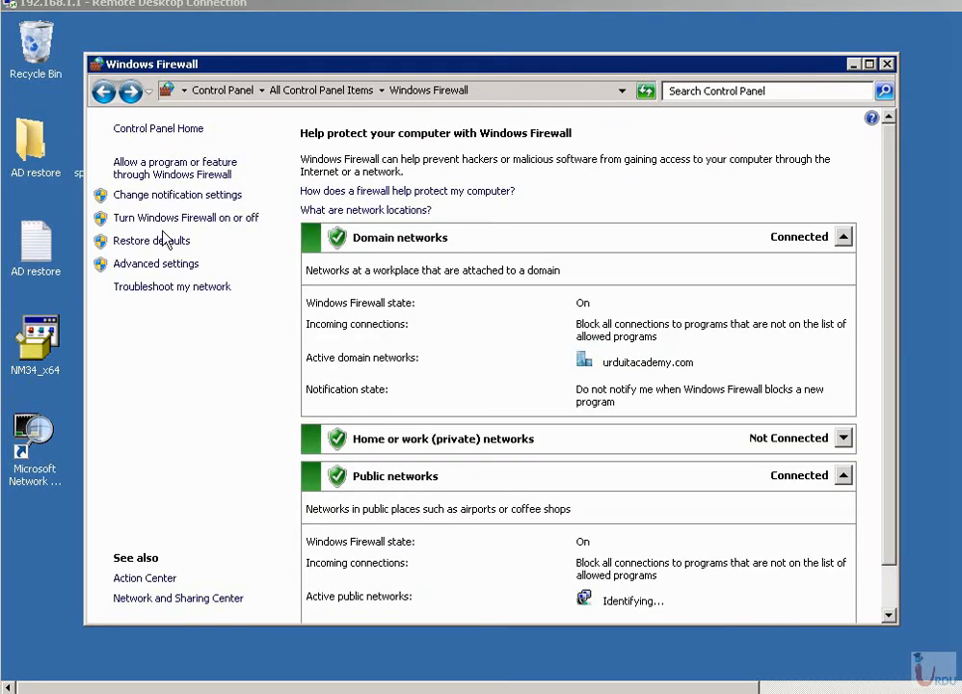
# Open the list of programs allowed through Windows Firewall and inspect the Active Directory Web Services and Core Networking entries.
pyautogui.click(176, 175)
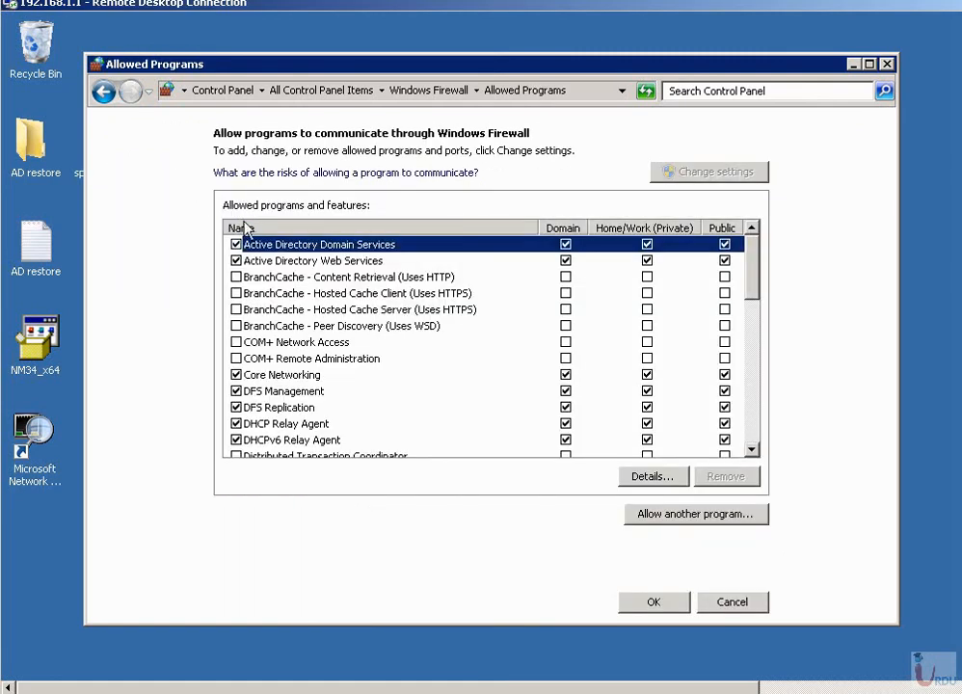
pyautogui.click(306, 263)
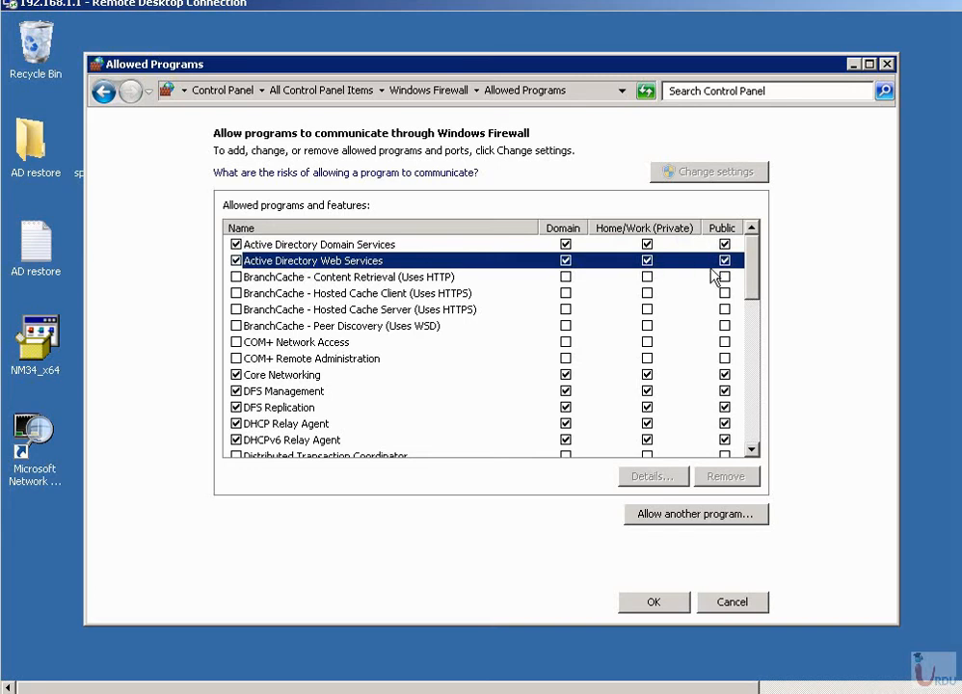
pyautogui.click(289, 377)
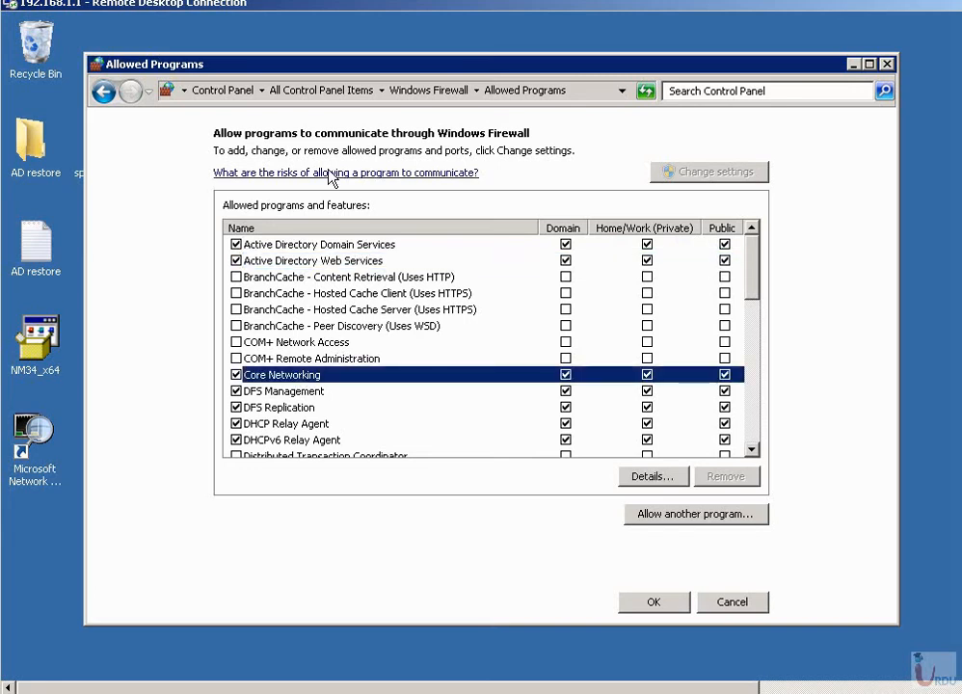
# Allow Internet Explorer (64-bit) through the firewall on domain networks and review the new entry's details.
pyautogui.click(663, 523)
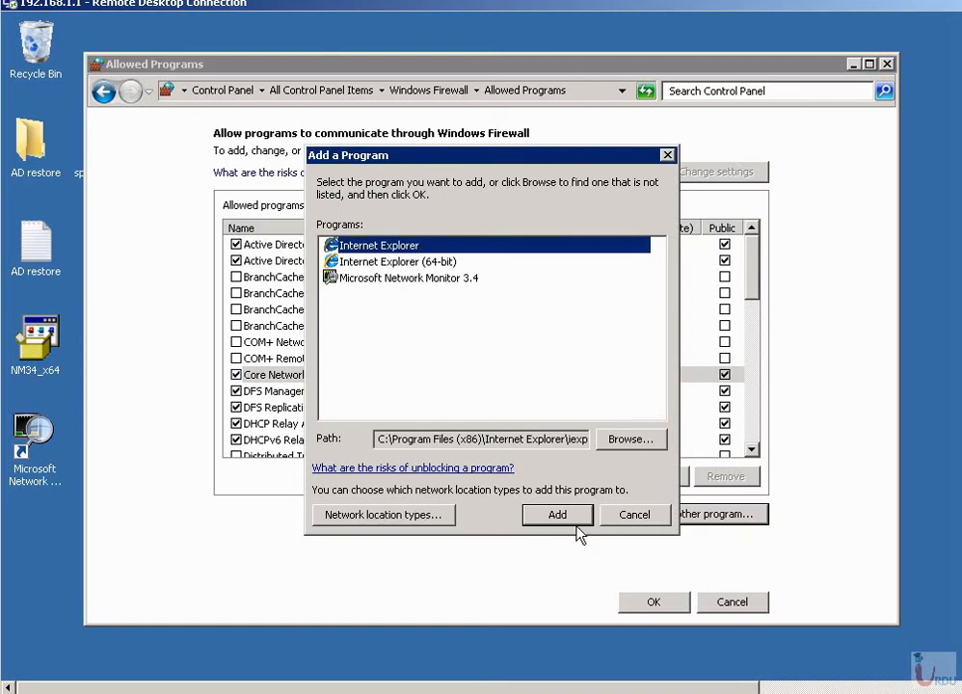
pyautogui.click(417, 518)
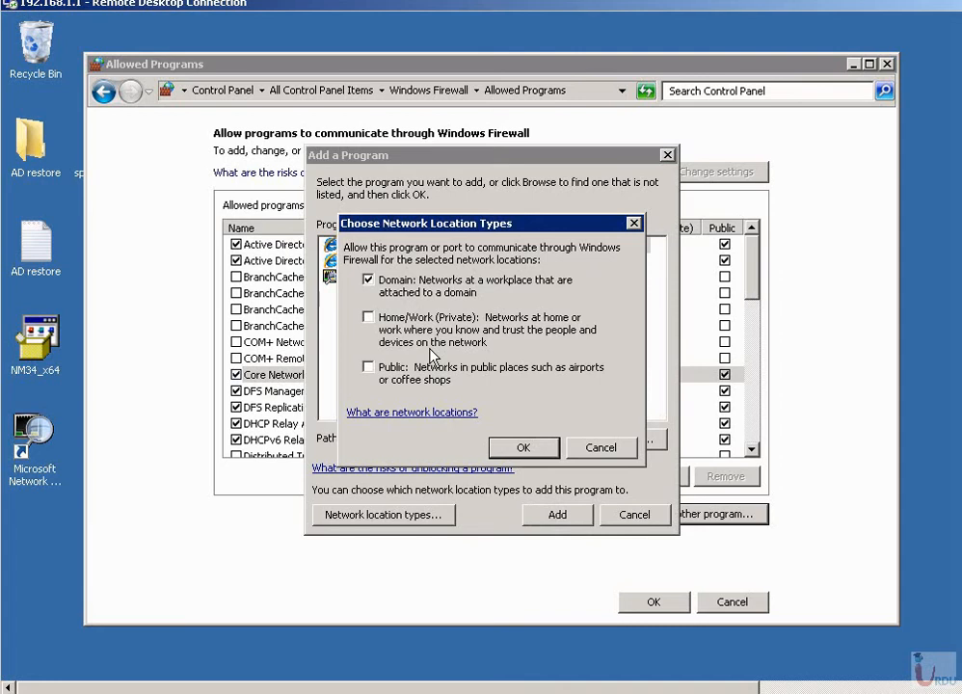
pyautogui.click(602, 449)
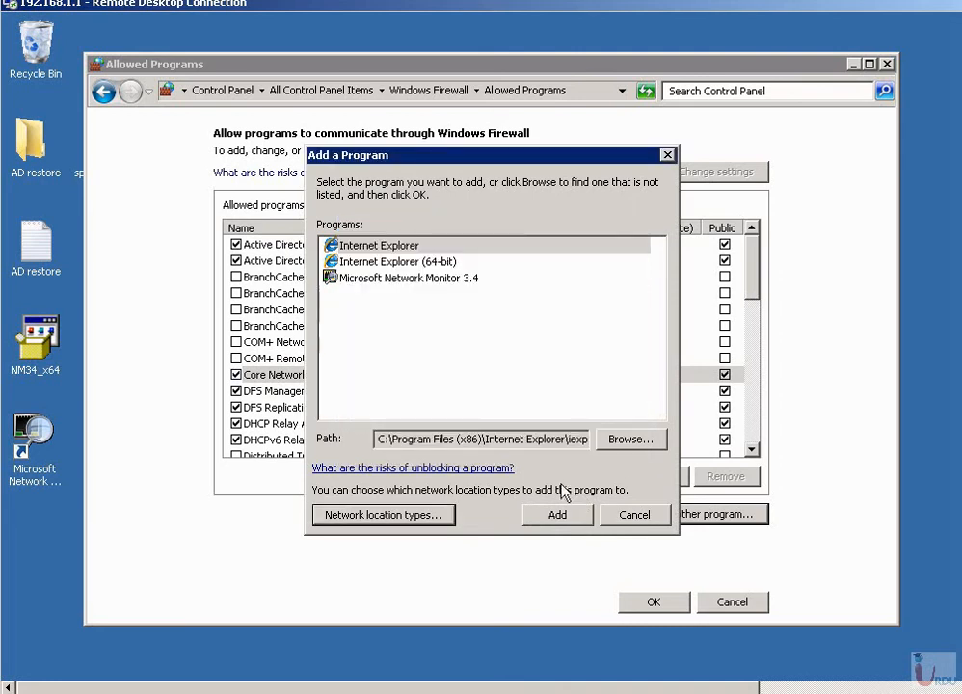
pyautogui.click(431, 263)
pyautogui.click(558, 516)
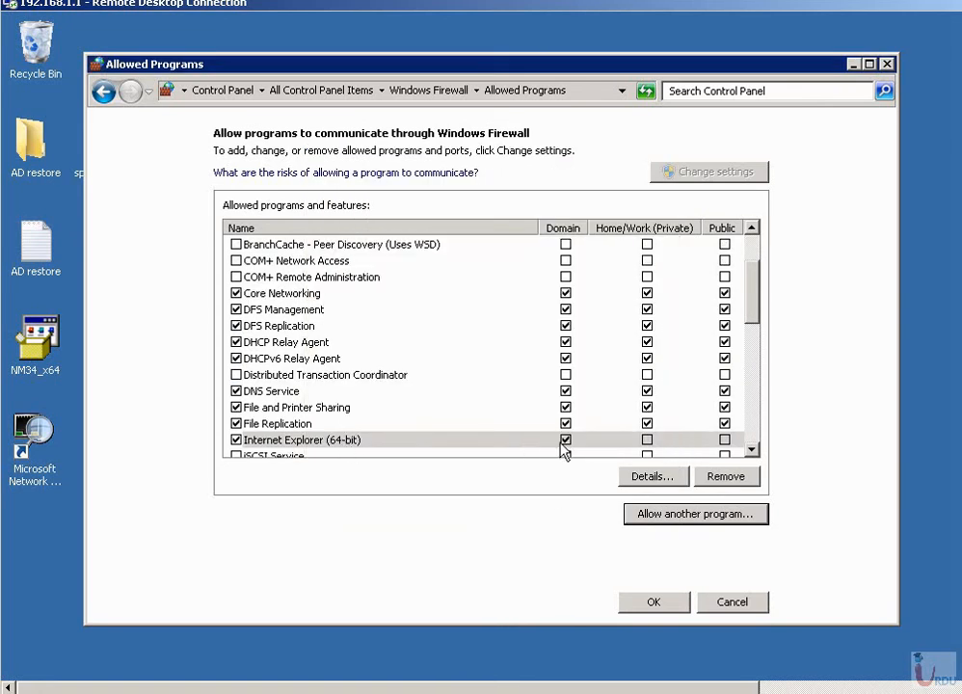
pyautogui.click(672, 485)
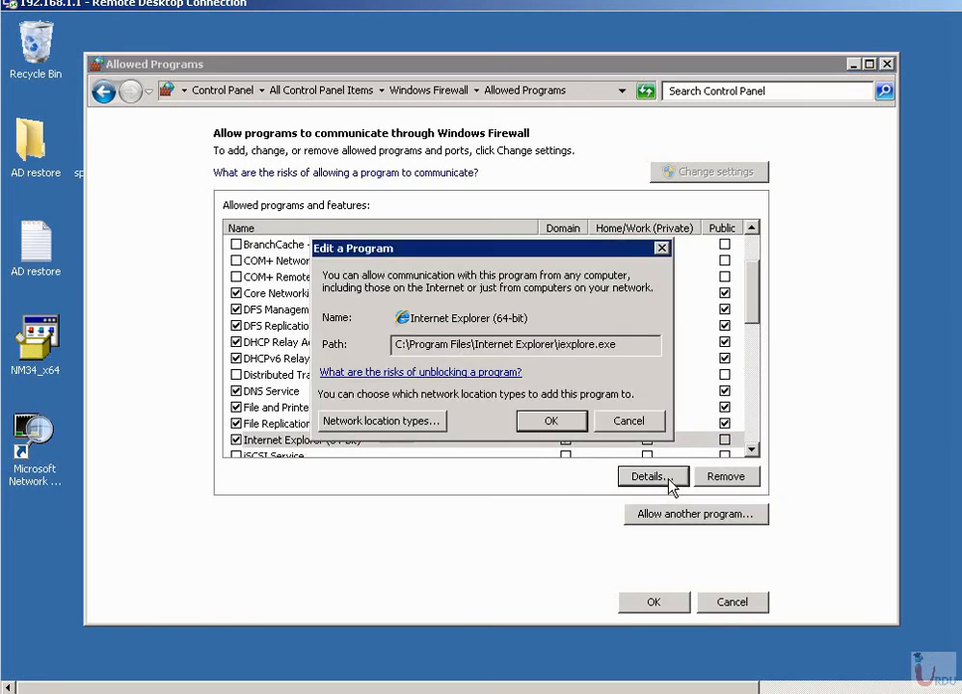
pyautogui.click(622, 421)
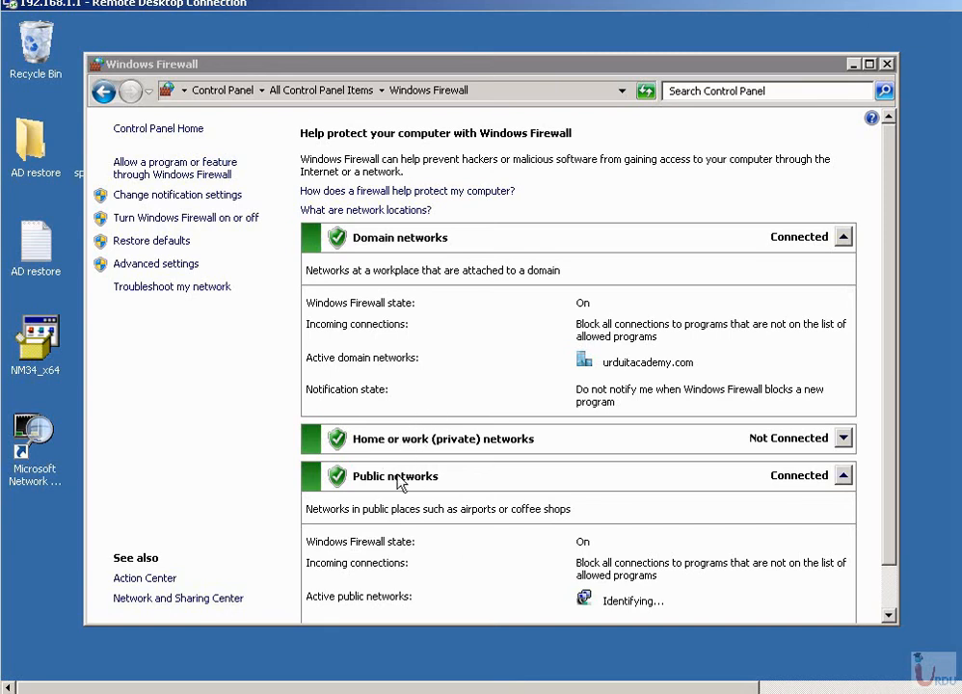
# Open the firewall's advanced settings and display a refreshed list of the inbound rules.
pyautogui.click(156, 264)
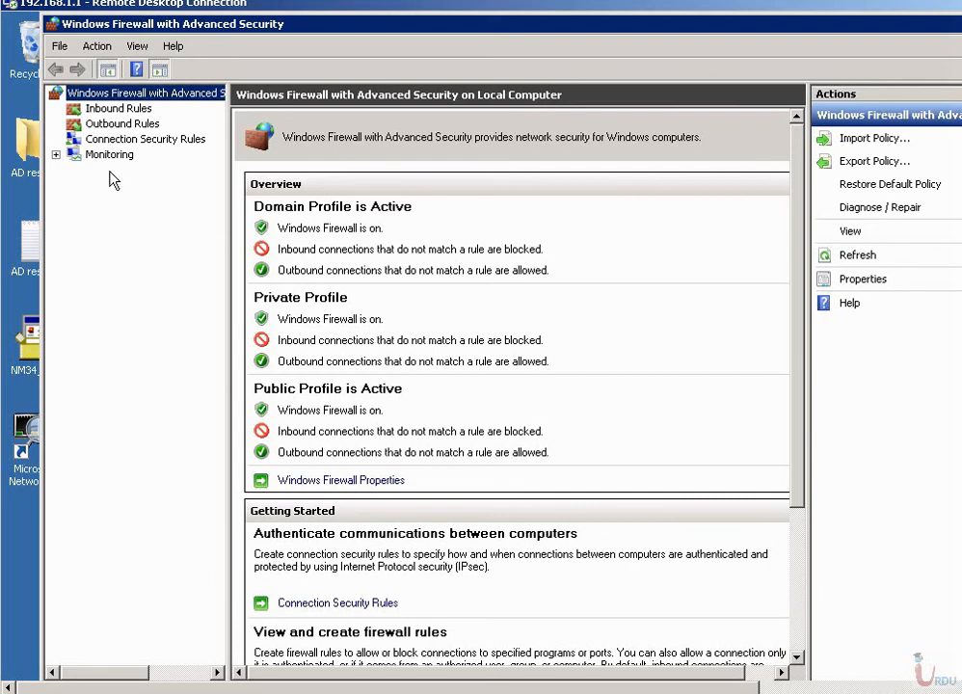
pyautogui.click(112, 110)
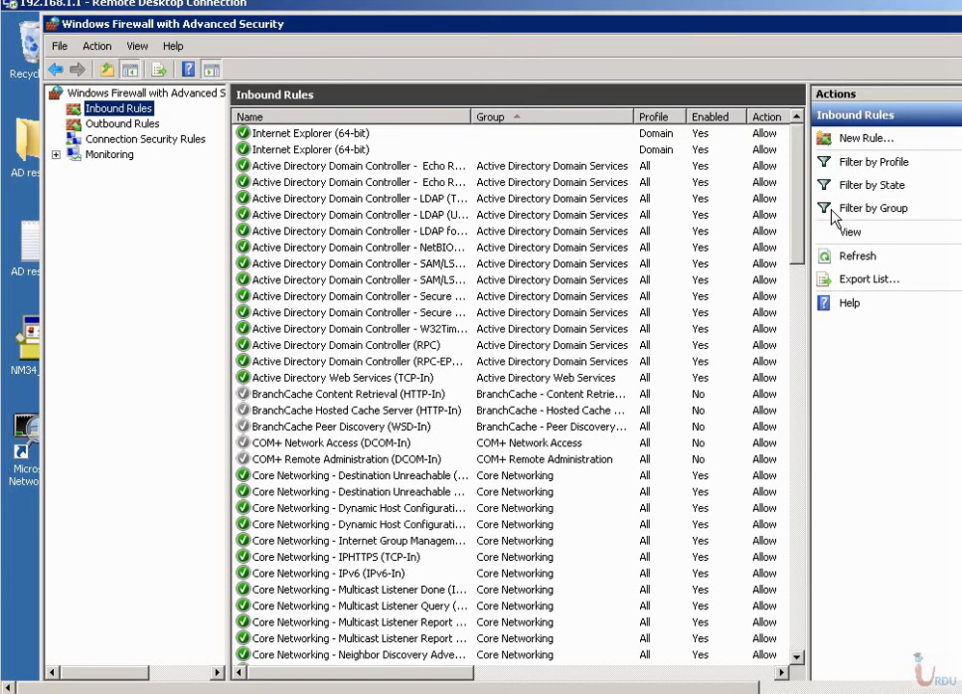
pyautogui.click(837, 258)
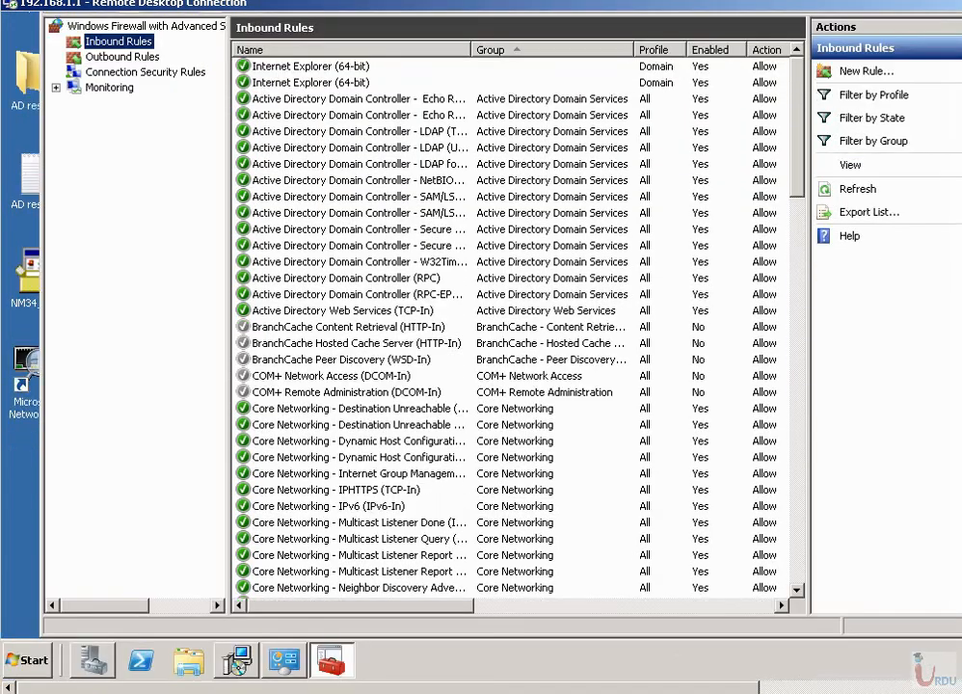
# Check the Microsoft Network Monitor 3.4 setup progress again and minimize the setup window.
pyautogui.click(236, 661)
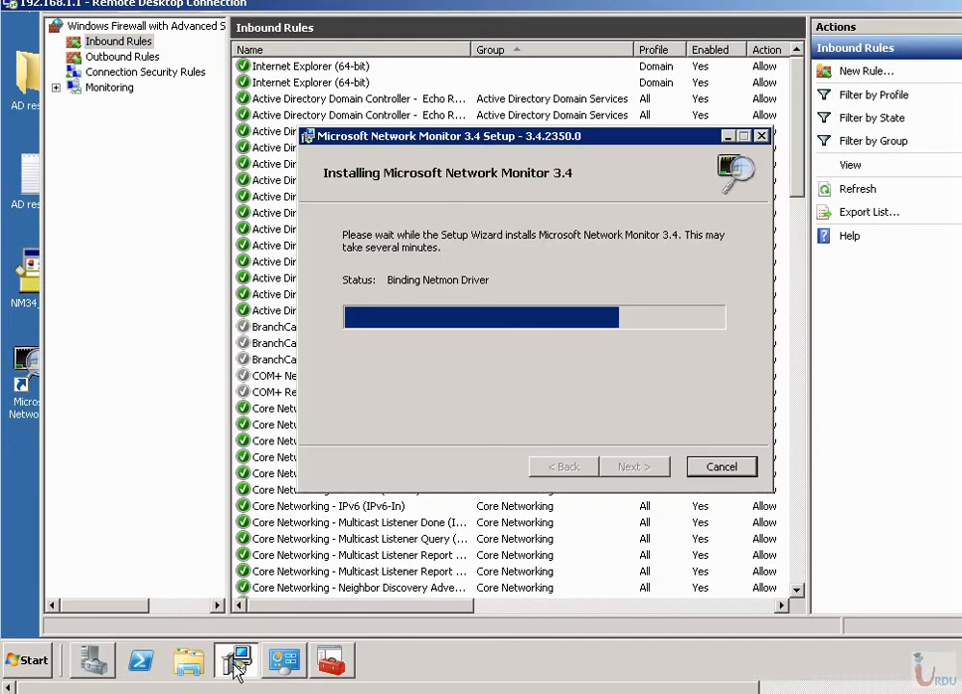
pyautogui.click(237, 662)
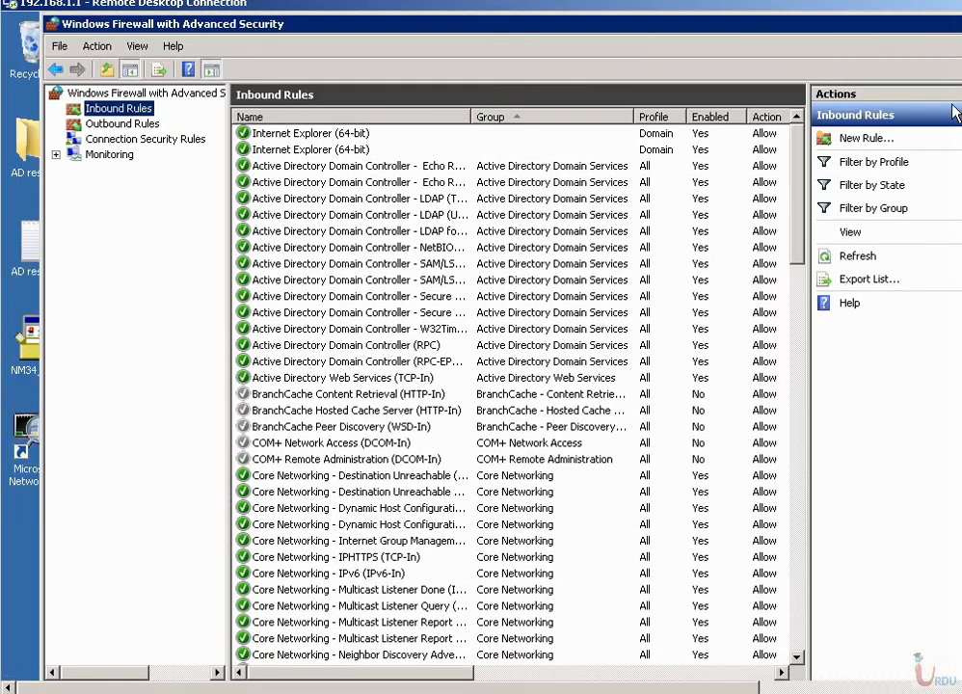
# Start a new inbound rule and preview the protocol and port settings offered by the Port rule type.
pyautogui.click(852, 258)
pyautogui.click(848, 140)
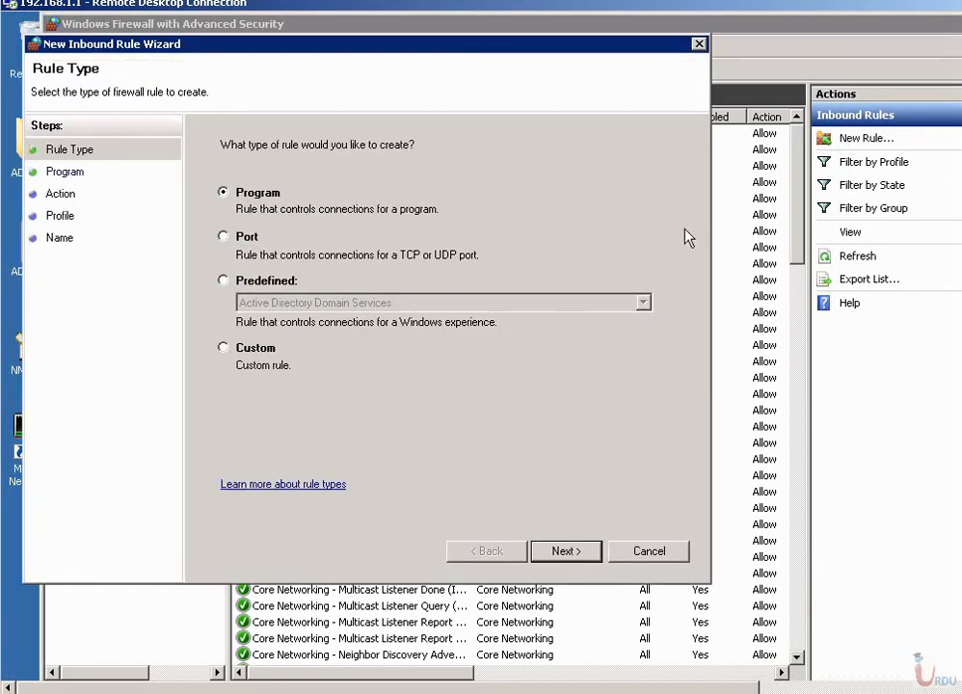
pyautogui.moveTo(286, 55); pyautogui.dragTo(405, 64)
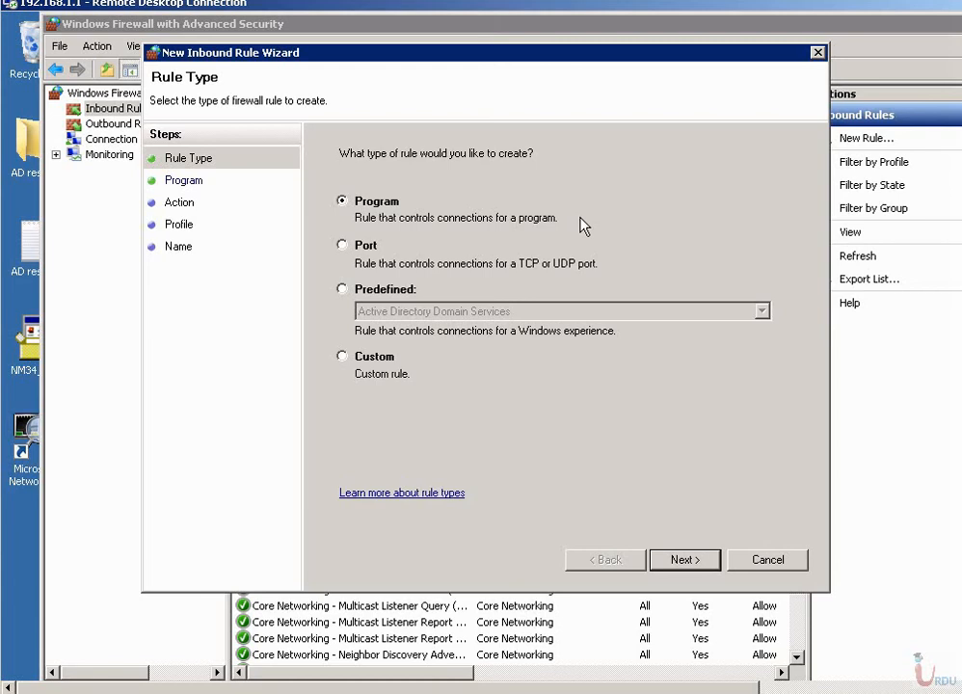
pyautogui.click(367, 253)
pyautogui.click(682, 567)
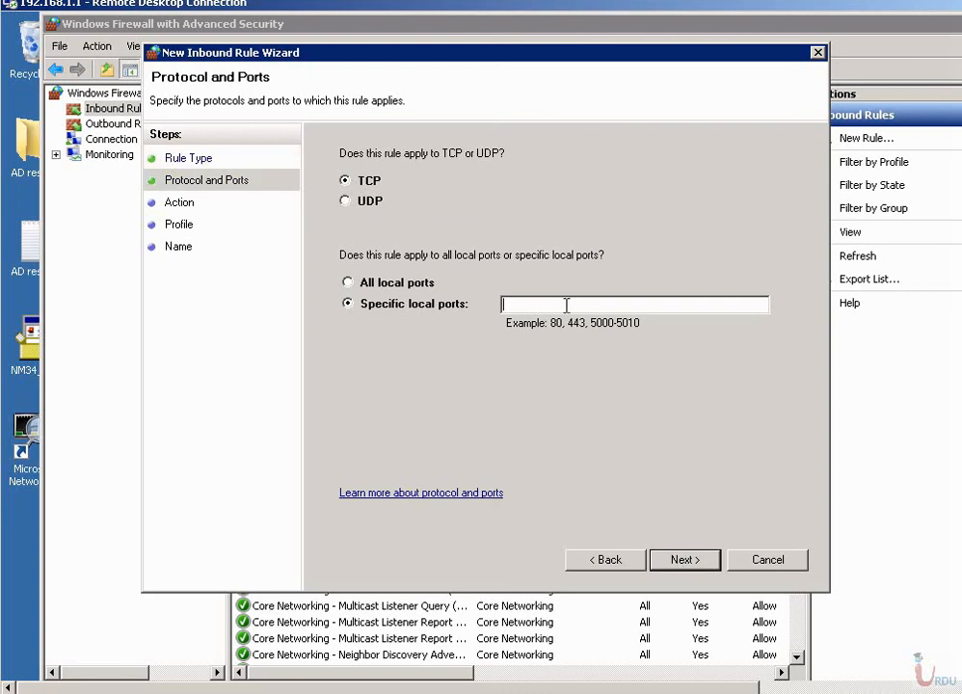
pyautogui.click(607, 560)
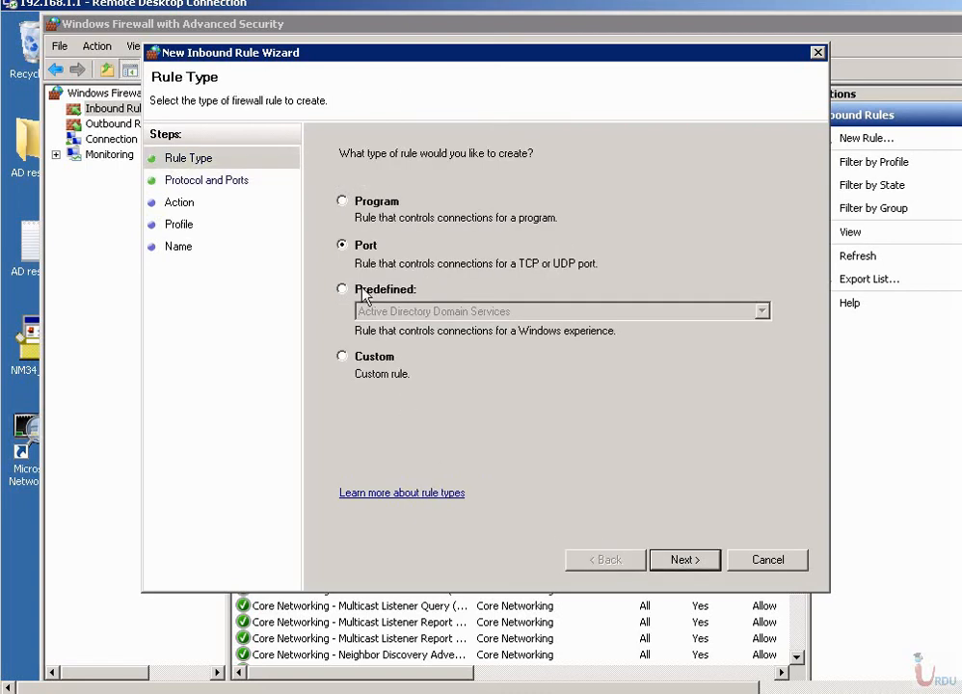
# Try the Predefined rule type with BranchCache - Content Retrieval (Uses HTTP) and DHCPv6 Relay Agent.
pyautogui.click(367, 288)
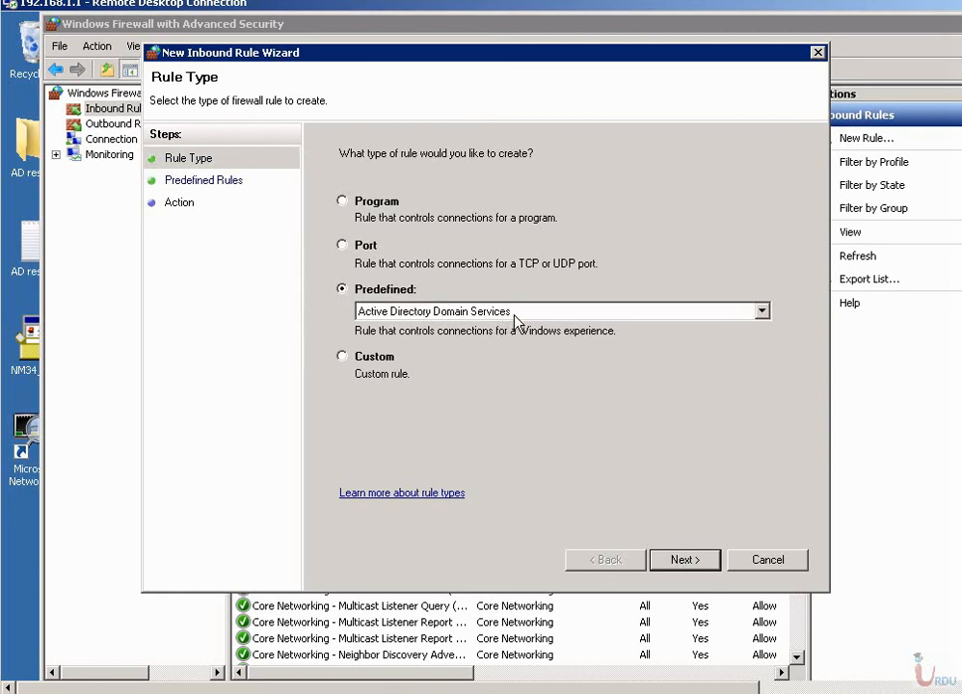
pyautogui.click(513, 311)
pyautogui.click(518, 356)
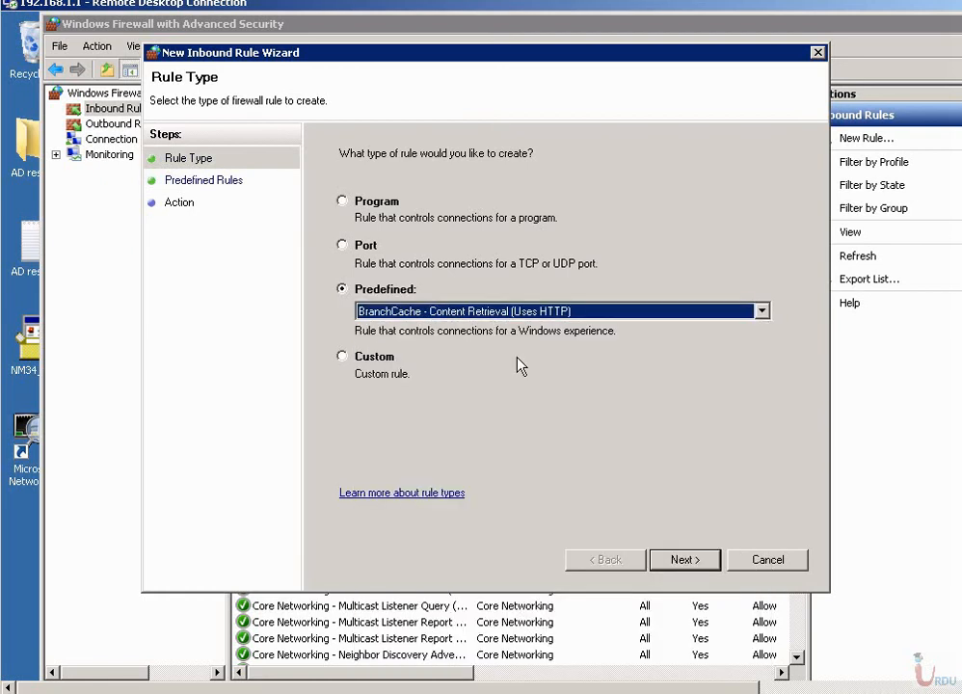
pyautogui.click(591, 311)
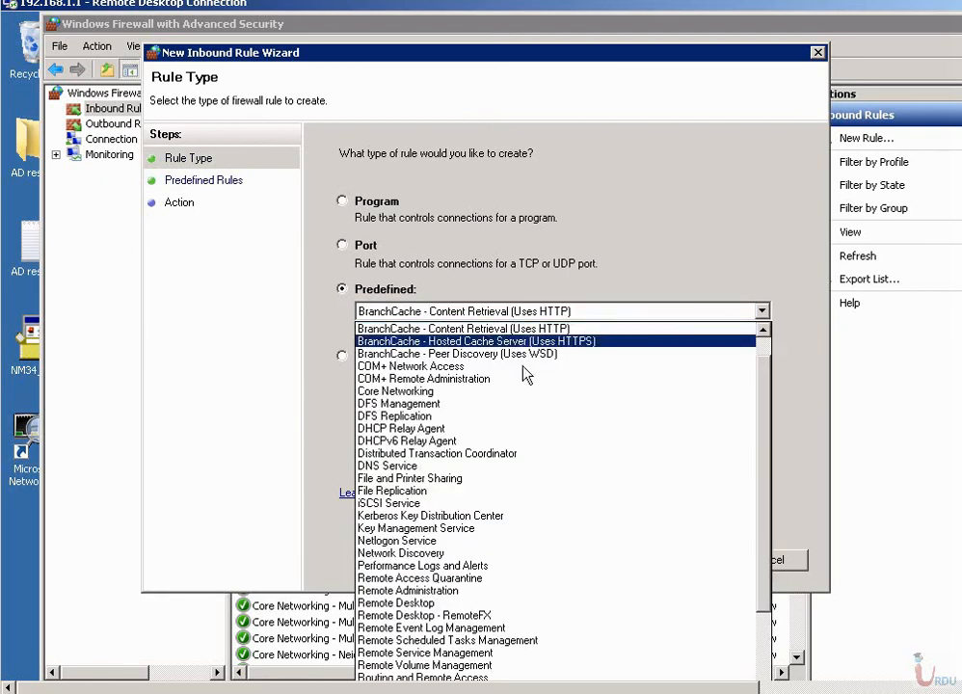
pyautogui.click(446, 441)
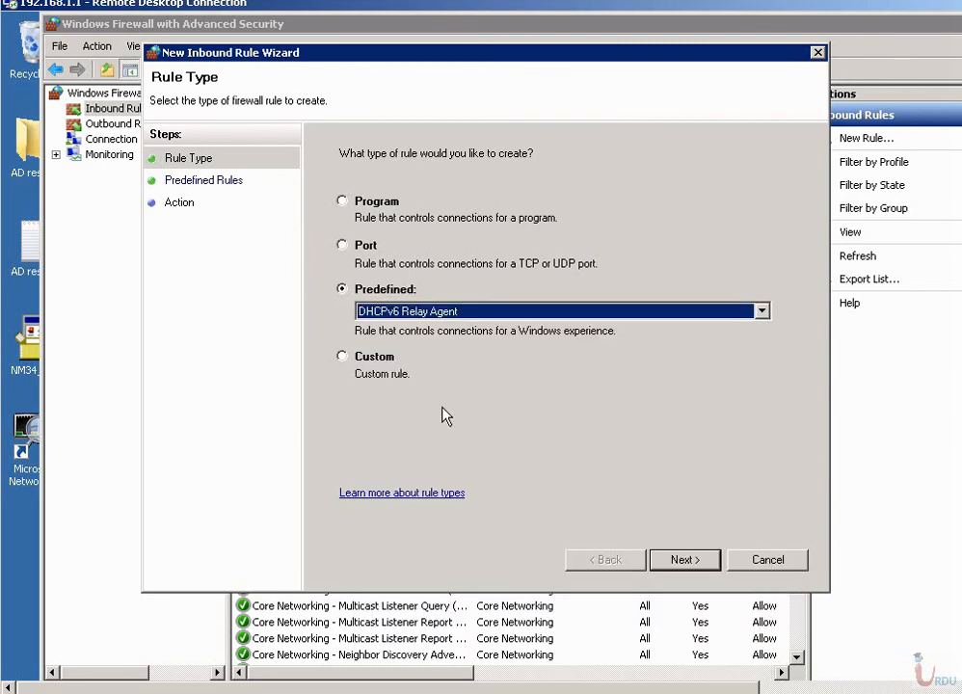
# Make the new inbound rule a Custom rule that applies to all programs.
pyautogui.click(379, 363)
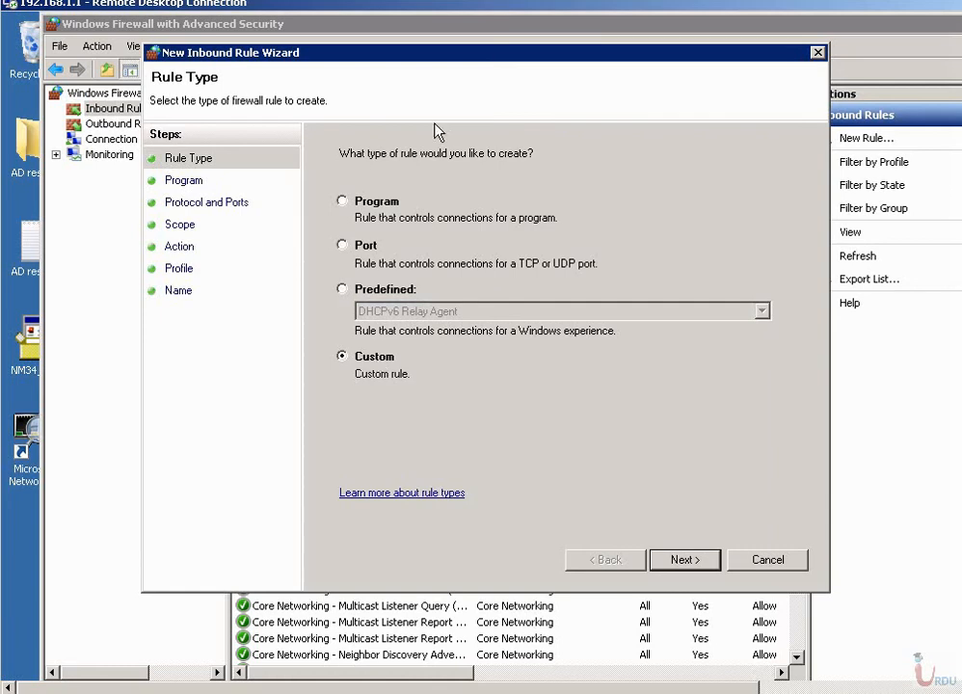
pyautogui.click(682, 560)
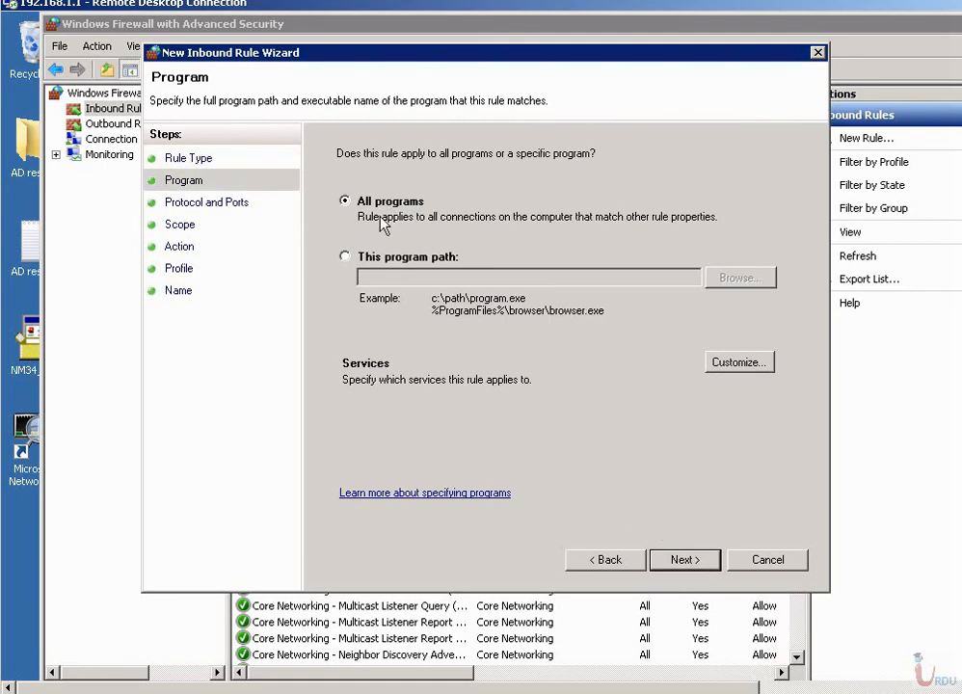
pyautogui.click(685, 560)
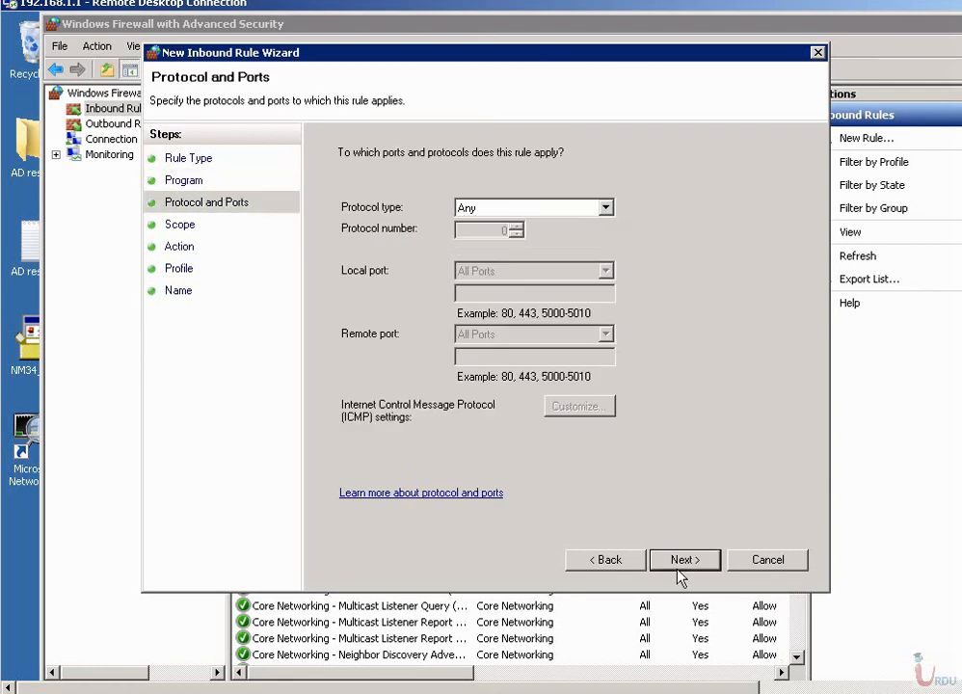
# Set the rule's protocol type to TCP and restrict the remote port to specific port 1245.
pyautogui.click(542, 208)
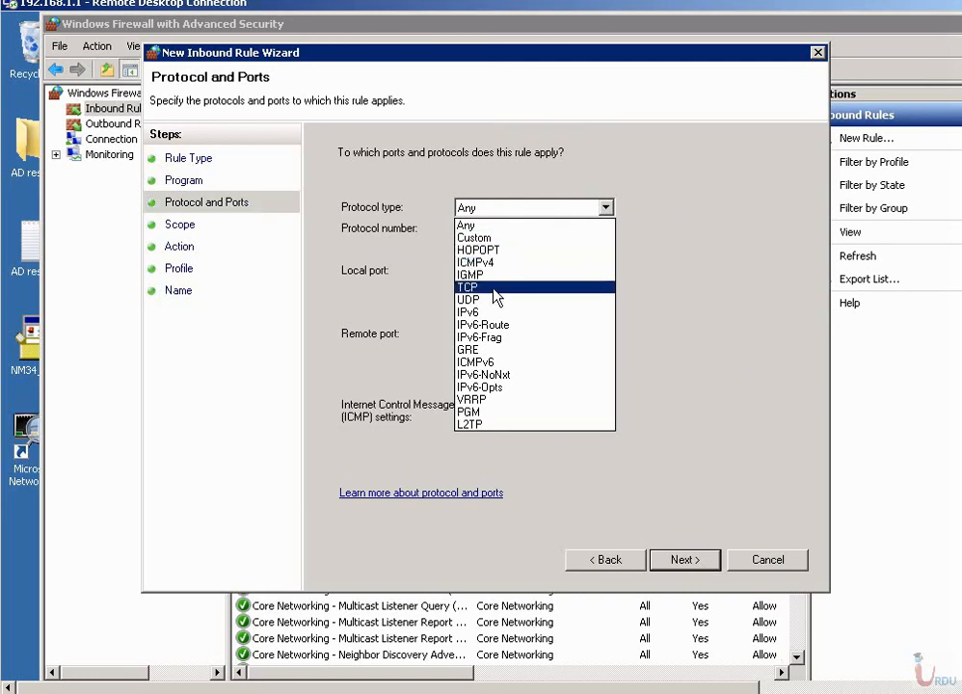
pyautogui.click(518, 288)
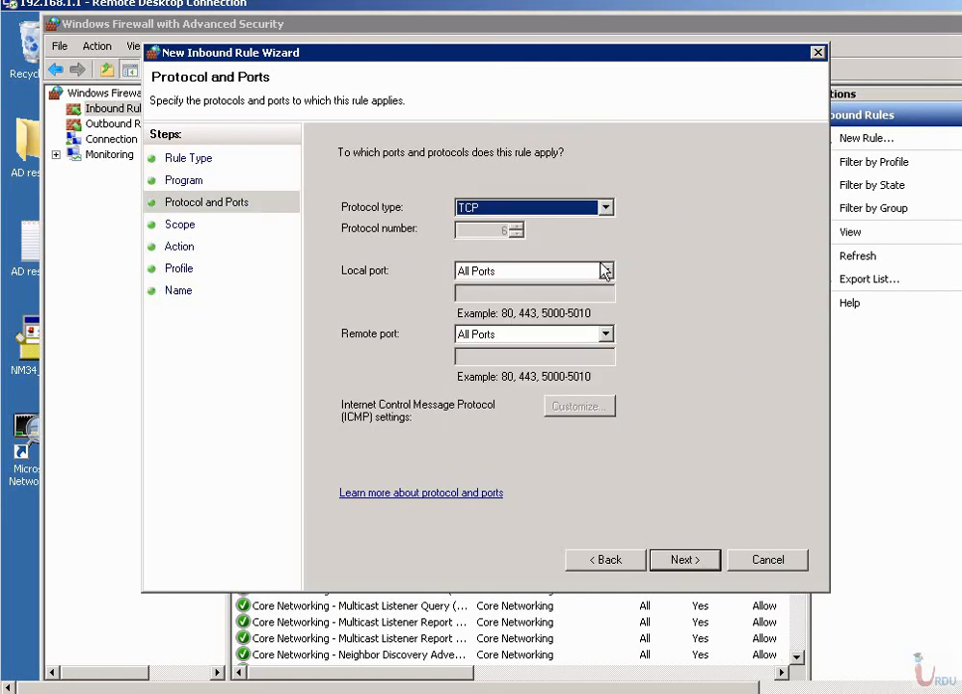
pyautogui.click(605, 335)
pyautogui.click(577, 365)
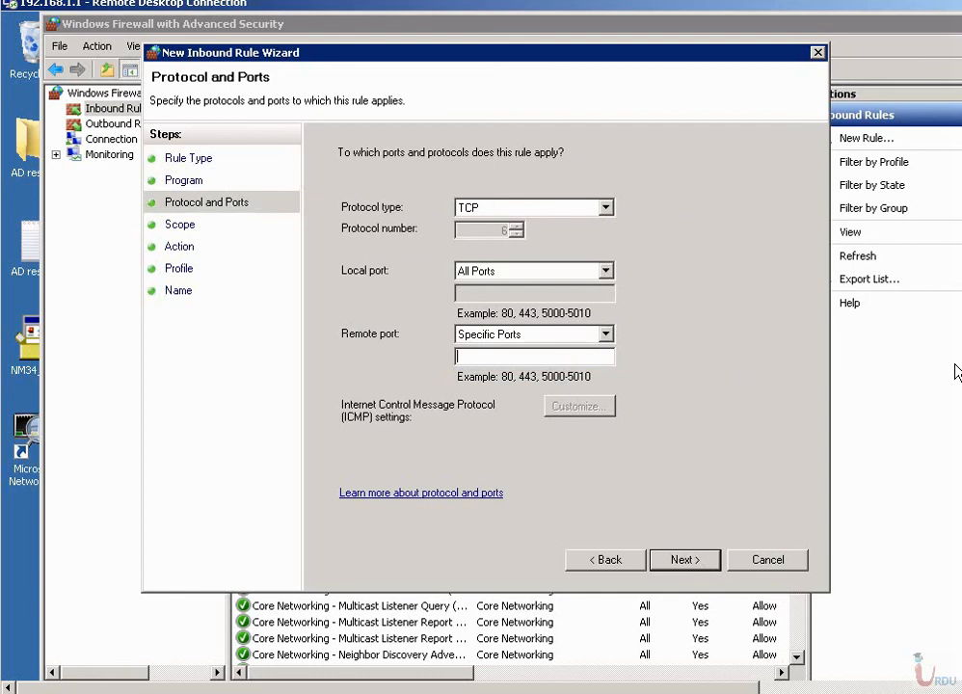
pyautogui.write('1245')
pyautogui.click(676, 563)
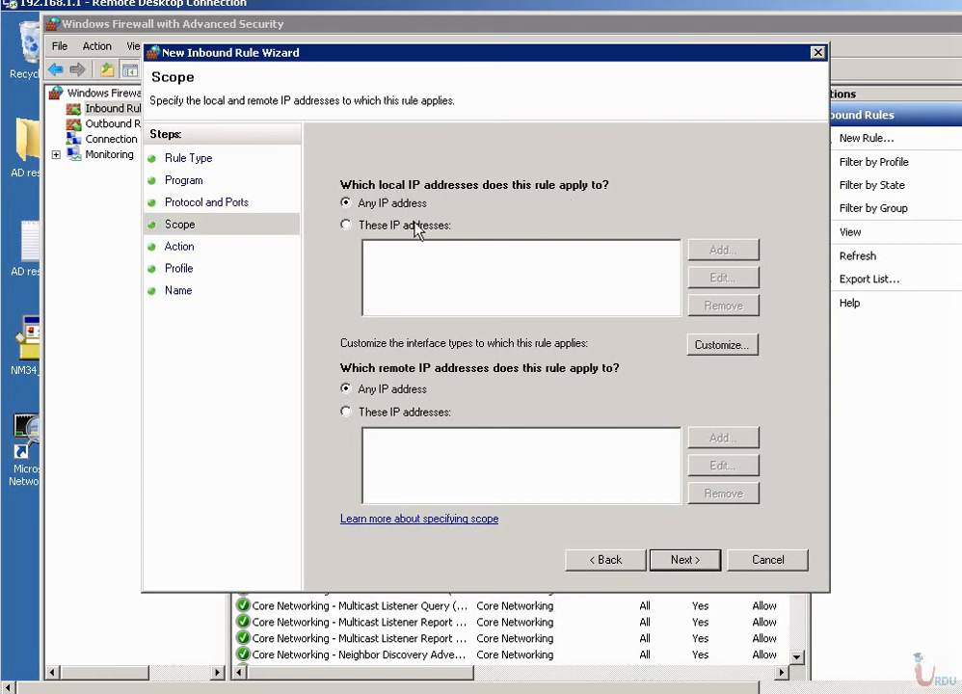
# Limit the rule's local IP addresses to the range 192.168.1.1 to 192.168.1.10, accepting any remote address.
pyautogui.click(400, 224)
pyautogui.click(725, 250)
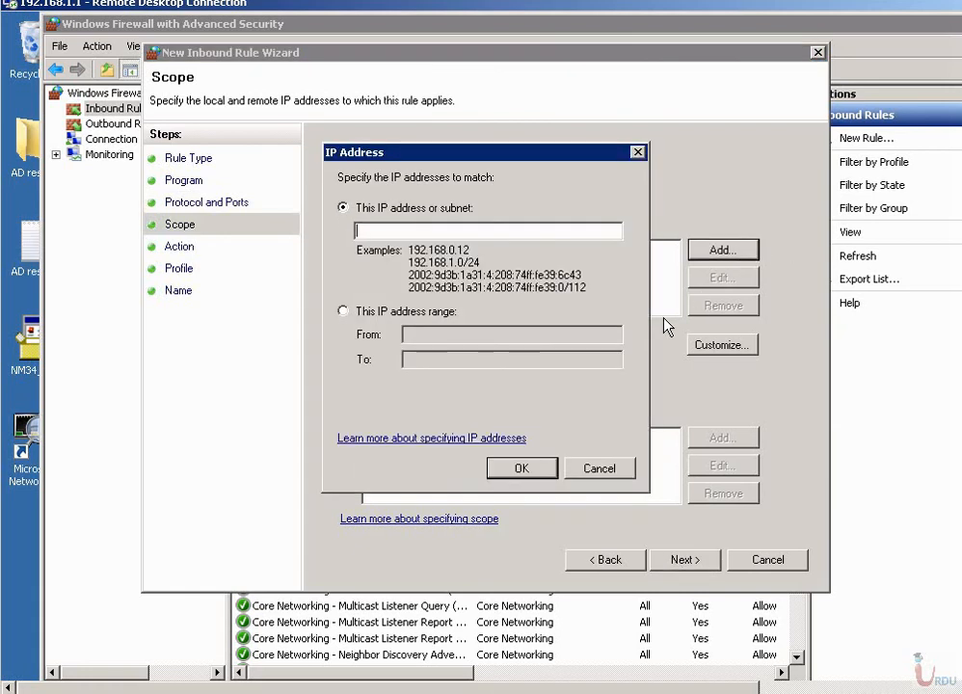
pyautogui.click(409, 311)
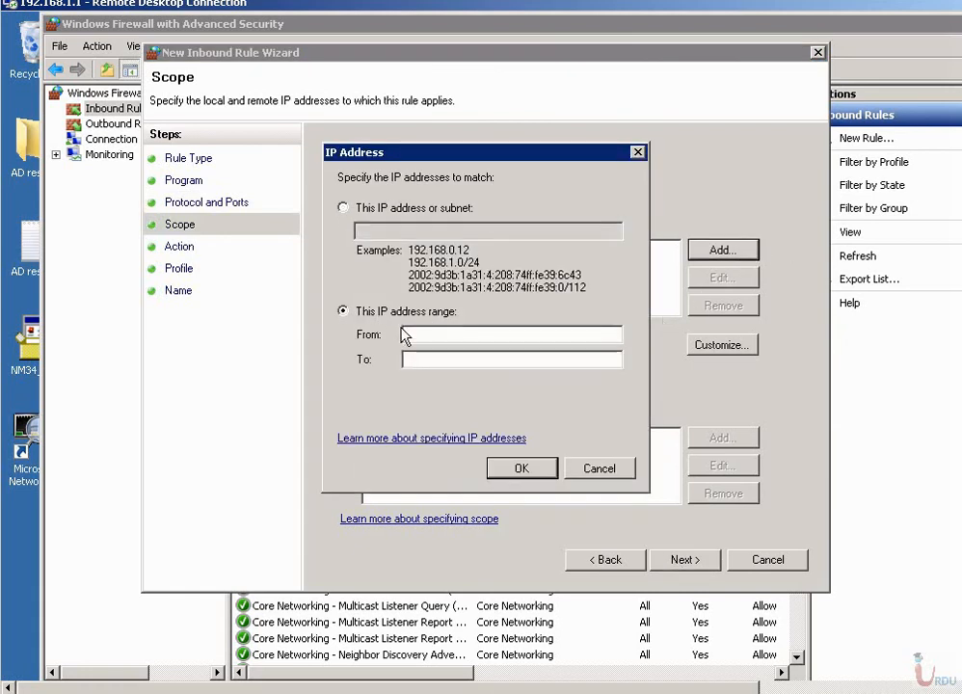
pyautogui.click(367, 208)
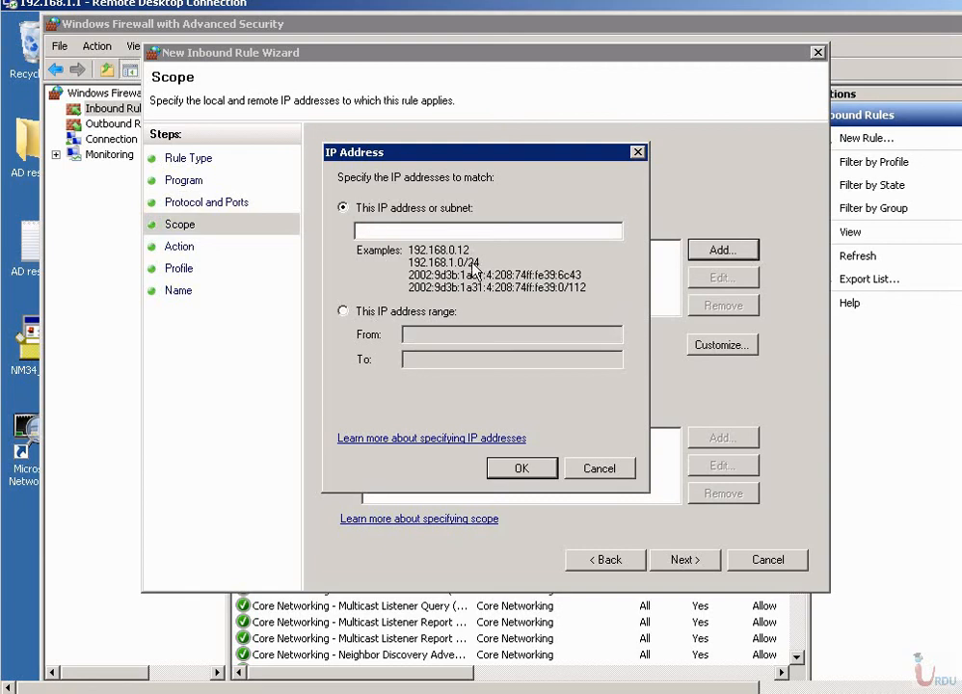
pyautogui.click(369, 310)
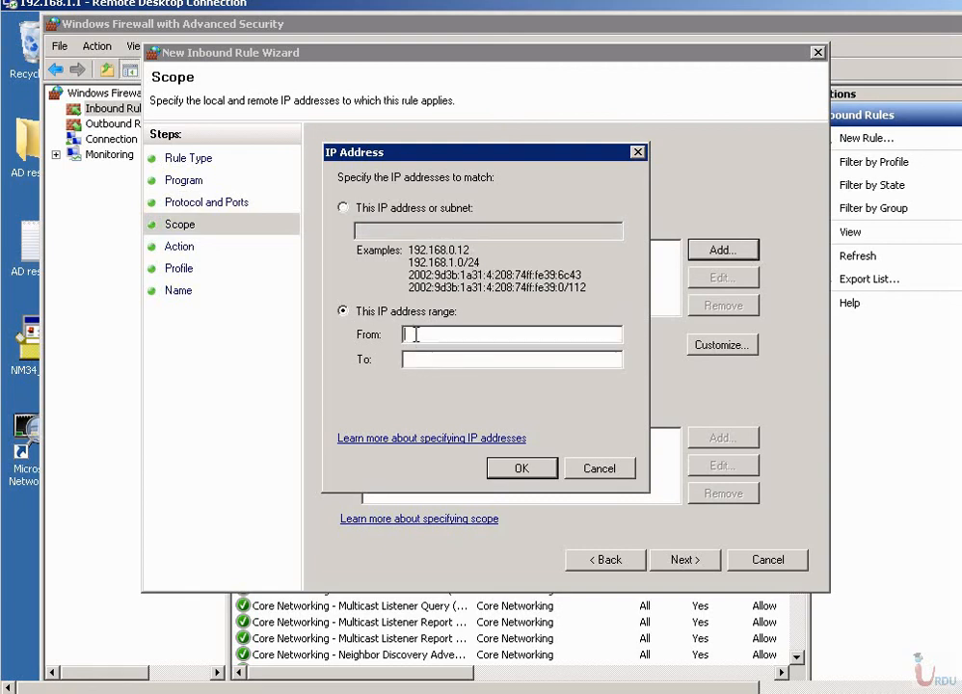
pyautogui.write('192.168.1.1')
pyautogui.press('Tab')
pyautogui.write('192.168.1')
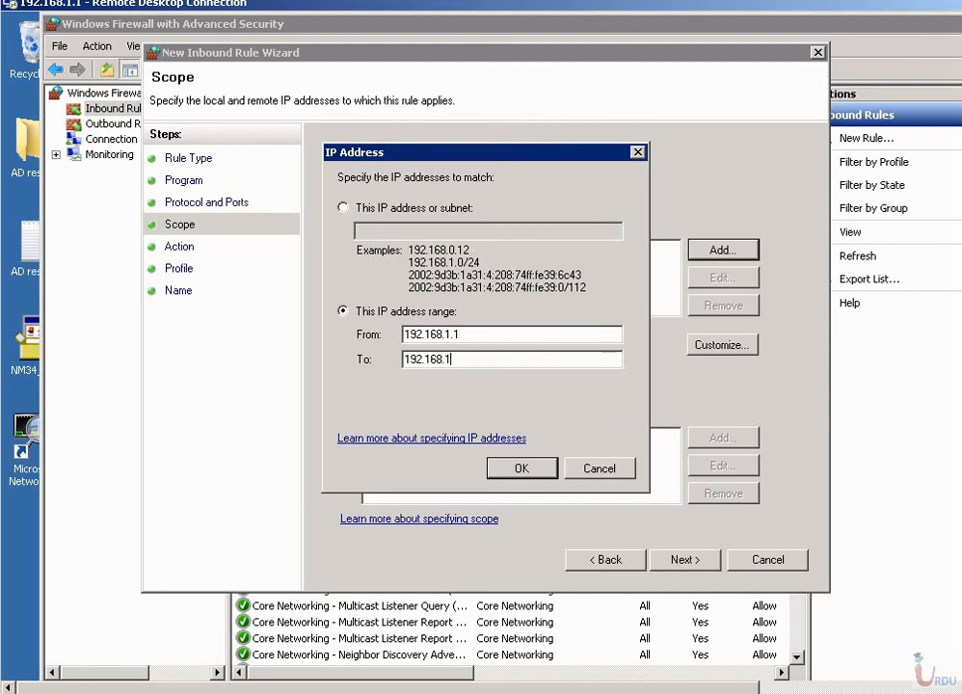
pyautogui.write('.10')
pyautogui.click(521, 468)
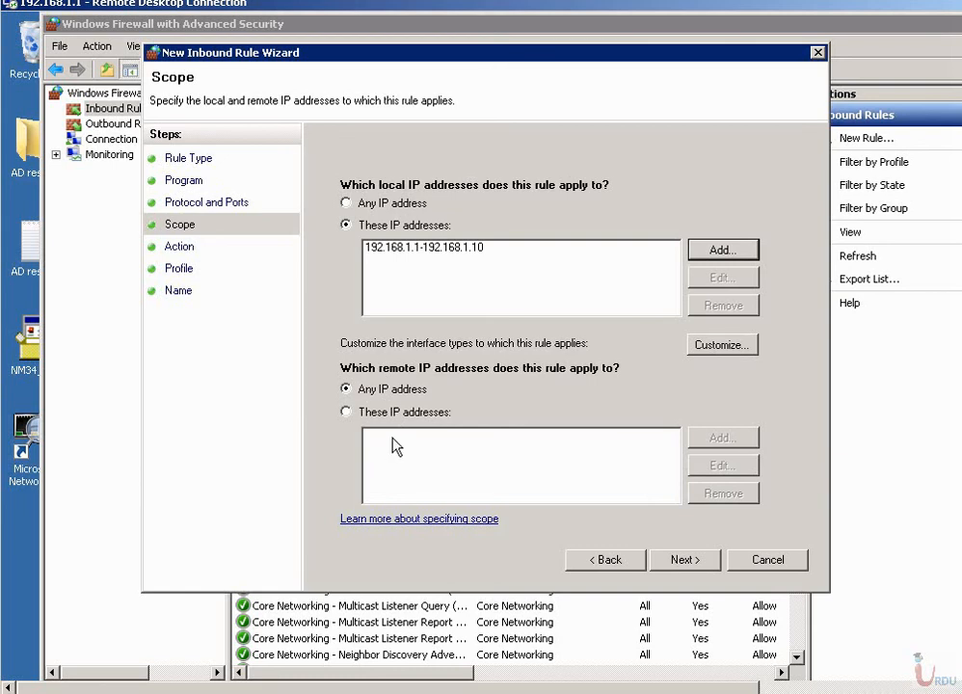
pyautogui.click(703, 562)
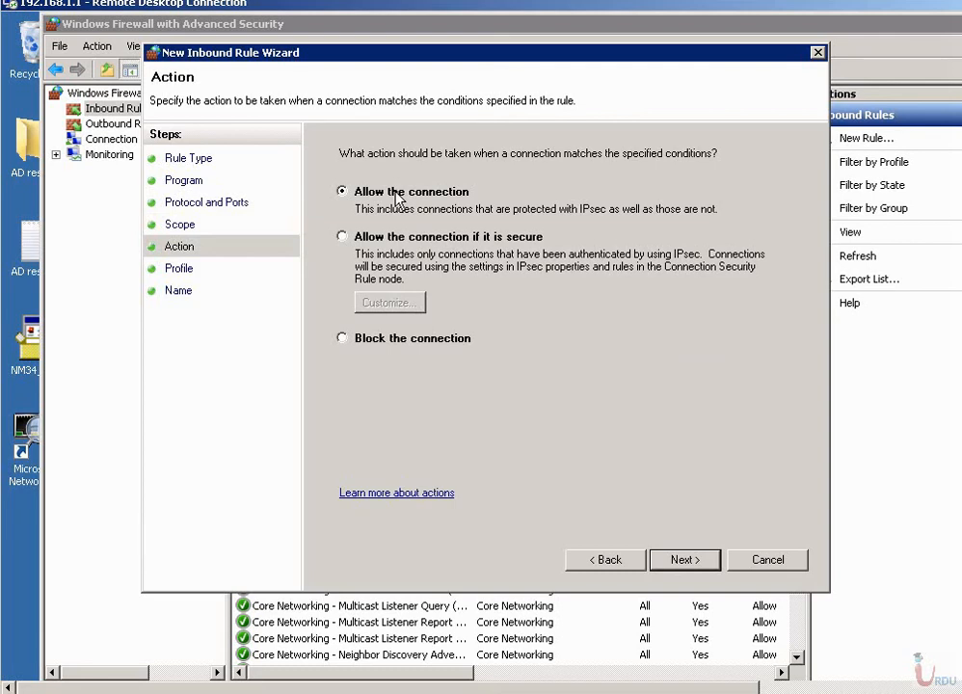
# Set the rule's action to Allow the connection and apply it to the Domain, Private and Public profiles.
pyautogui.click(349, 240)
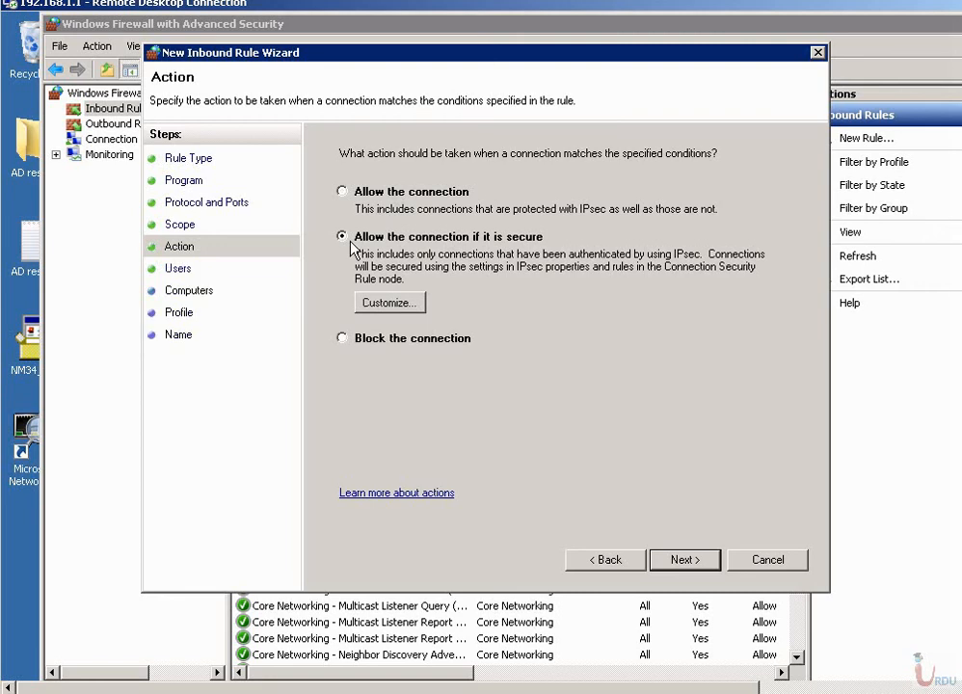
pyautogui.click(372, 190)
pyautogui.click(687, 562)
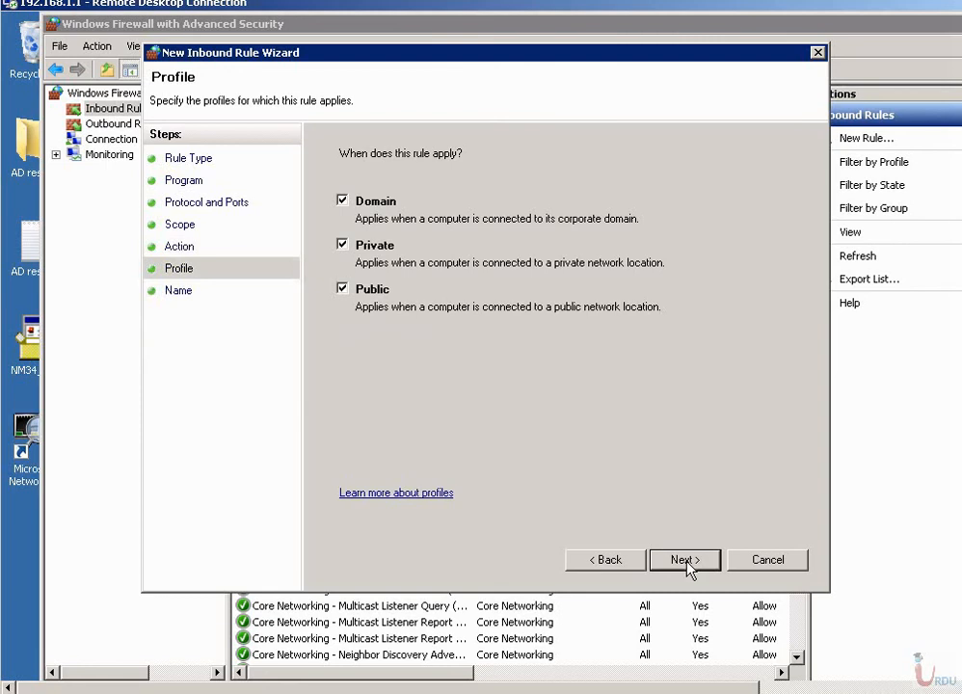
pyautogui.click(685, 560)
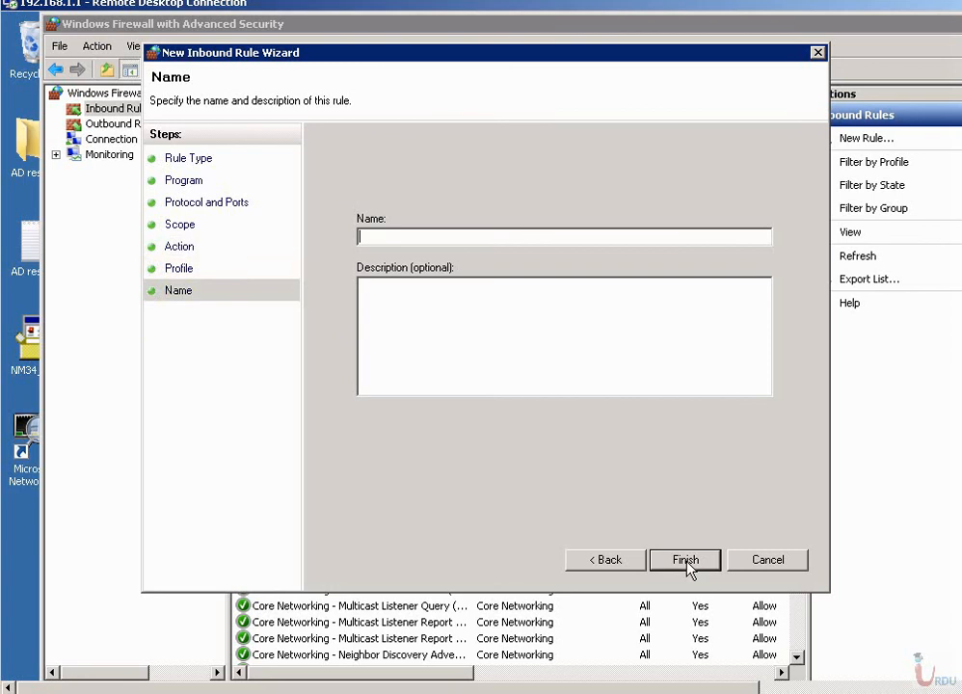
# Name the new inbound rule "MCITP Application Rule".
pyautogui.write('MCITP application rule')
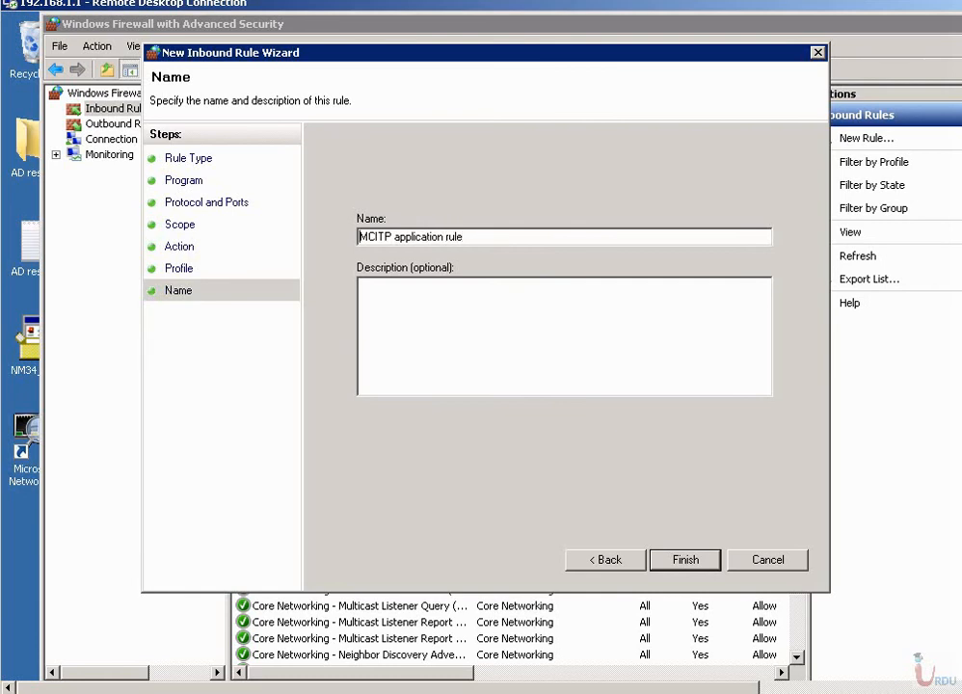
pyautogui.click(399, 237)
pyautogui.press('BackSpace')
pyautogui.write('A')
pyautogui.press('End')
pyautogui.press('Left')
pyautogui.press('Left')
pyautogui.press('Left')
pyautogui.press('Left')
pyautogui.press('Delete')
pyautogui.write('R')
pyautogui.press('Tab')
# Describe the rule as "This rule allowed server 1 to 10 using TCP port 1235 outbound" and finish creating it.
pyautogui.write('This rule all')
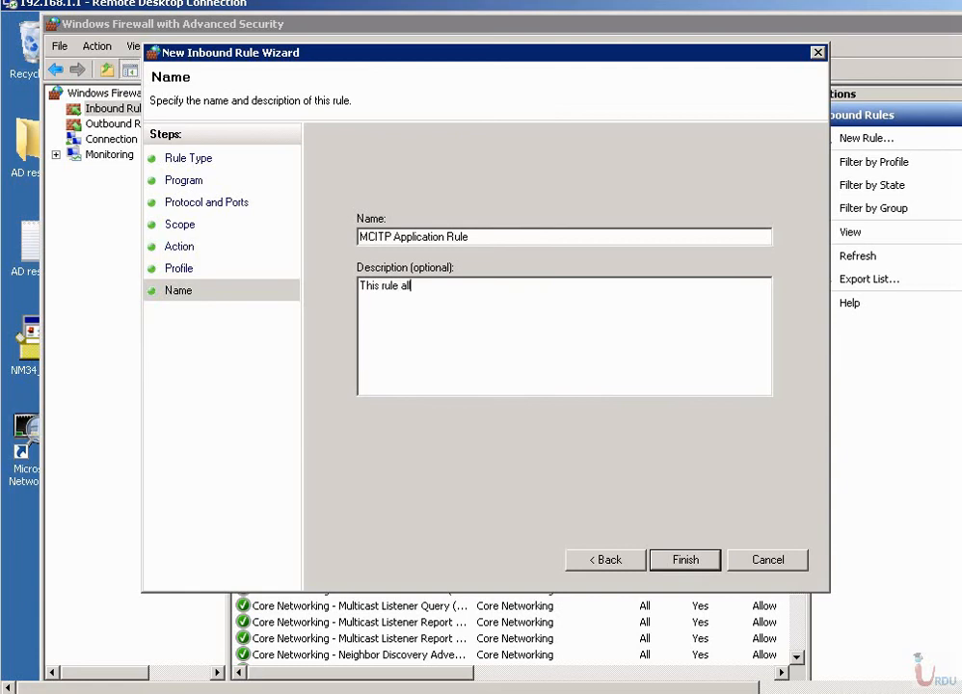
pyautogui.write('owed server 1 to 10 using')
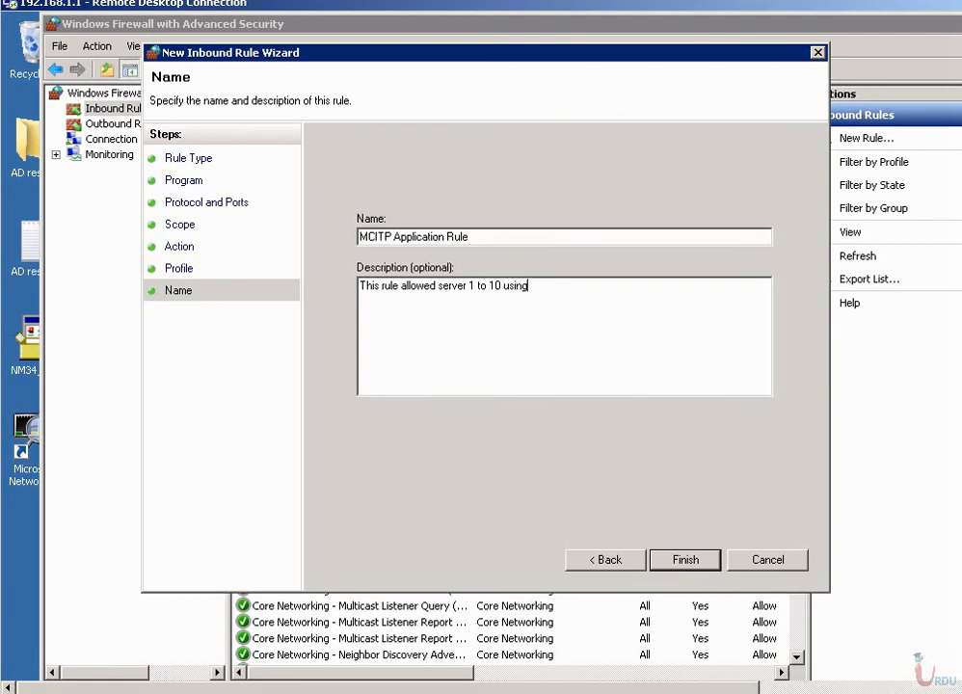
pyautogui.write(' TCP port 1235 outbound')
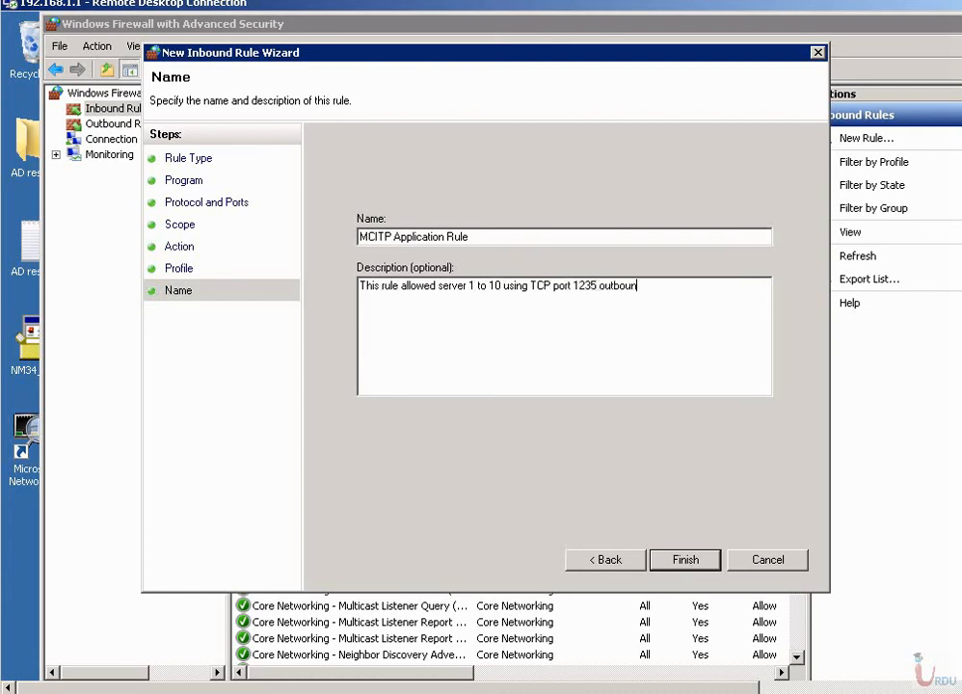
pyautogui.click(685, 561)
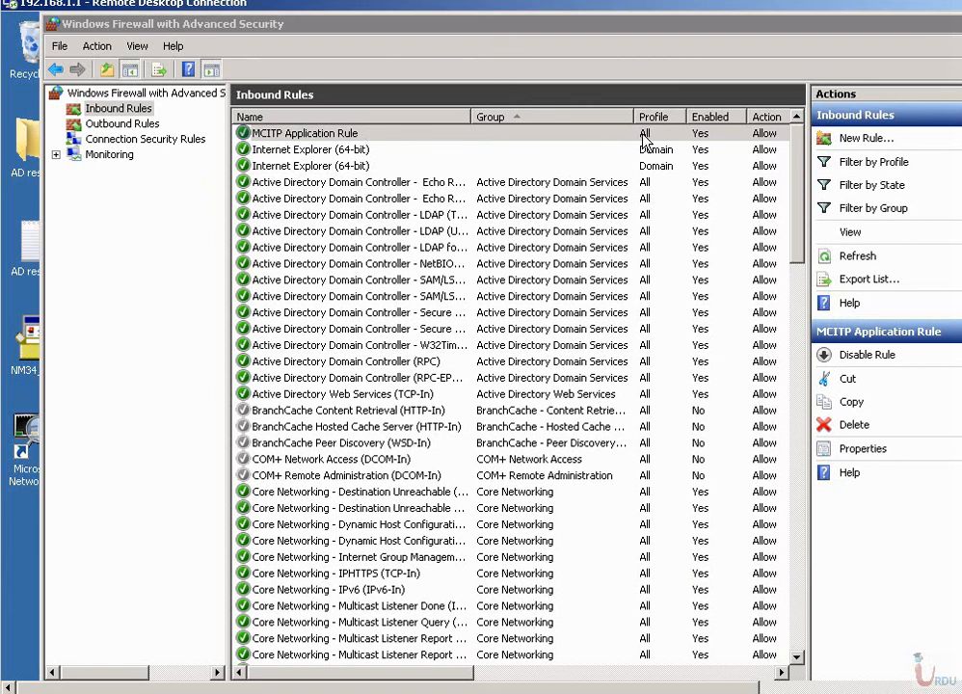
# Disable the MCITP Application Rule in the inbound rules list and enable it again.
pyautogui.click(756, 142)
pyautogui.rightClick(758, 141)
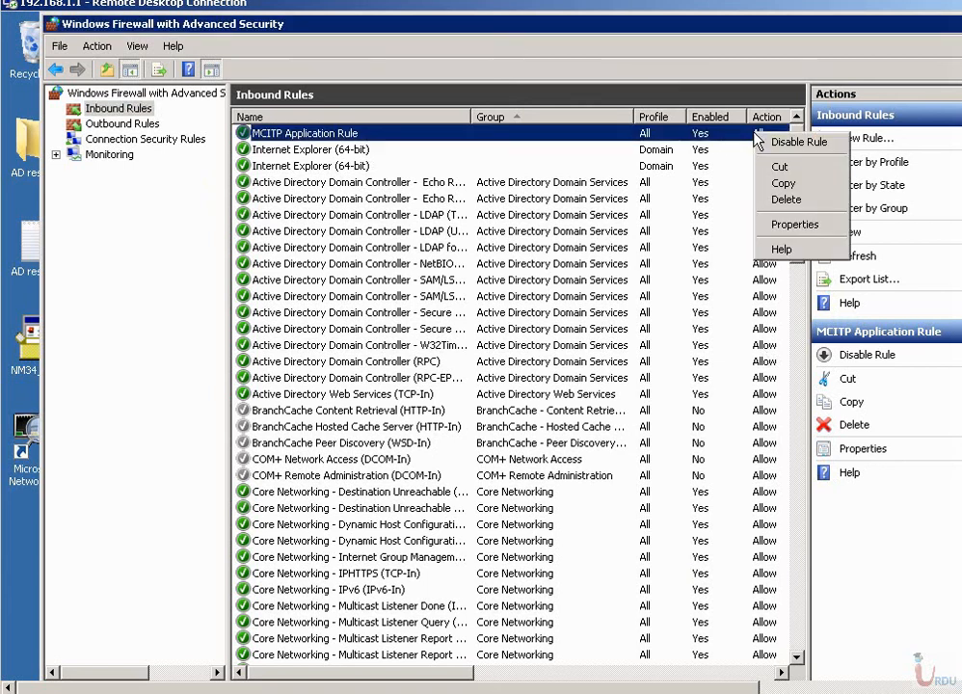
pyautogui.click(765, 141)
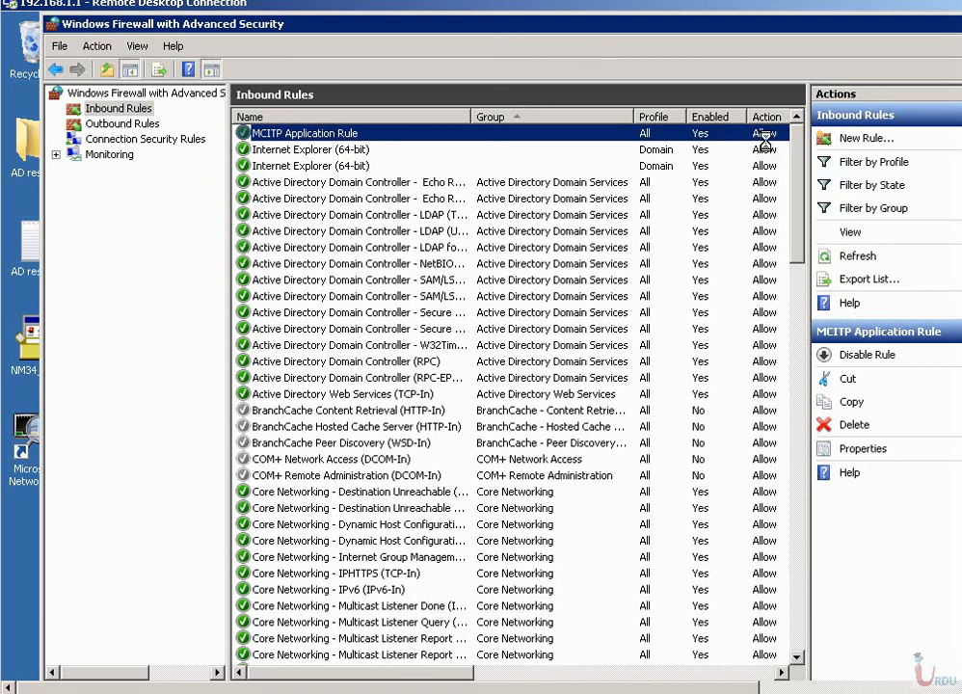
pyautogui.rightClick(650, 141)
pyautogui.click(674, 147)
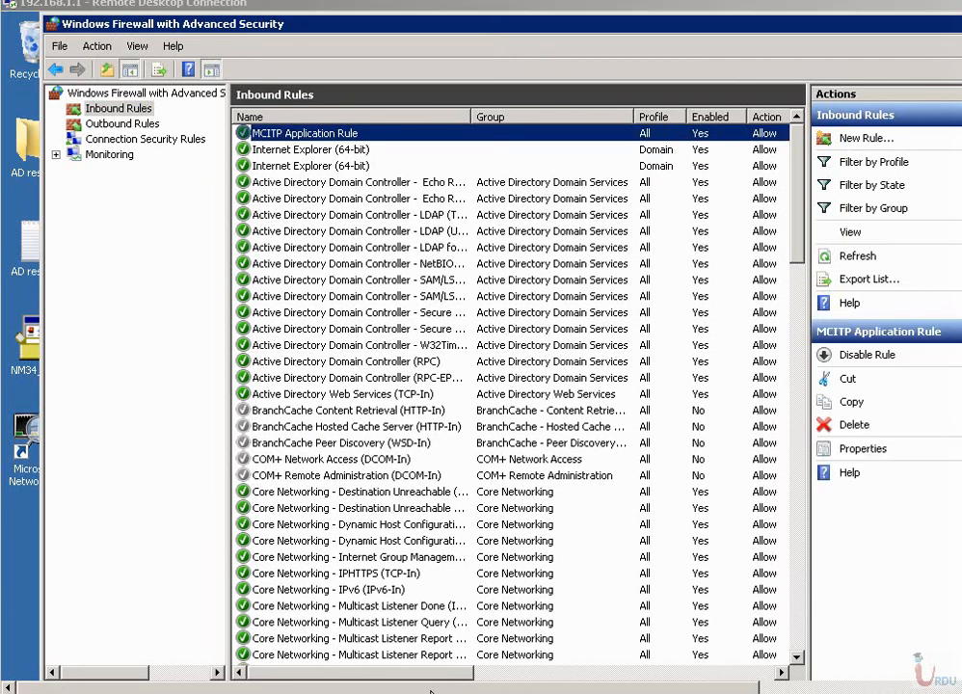
# Reposition the firewall window on the remote desktop so its whole Actions pane can be reached.
pyautogui.moveTo(431, 690); pyautogui.dragTo(473, 691)
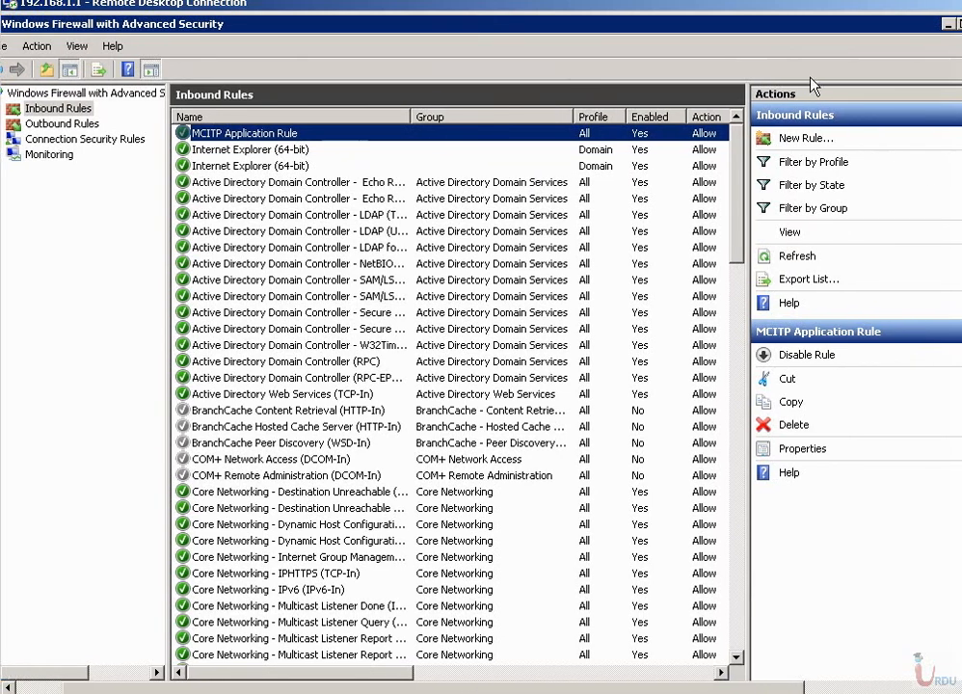
pyautogui.moveTo(811, 27); pyautogui.dragTo(699, 34)
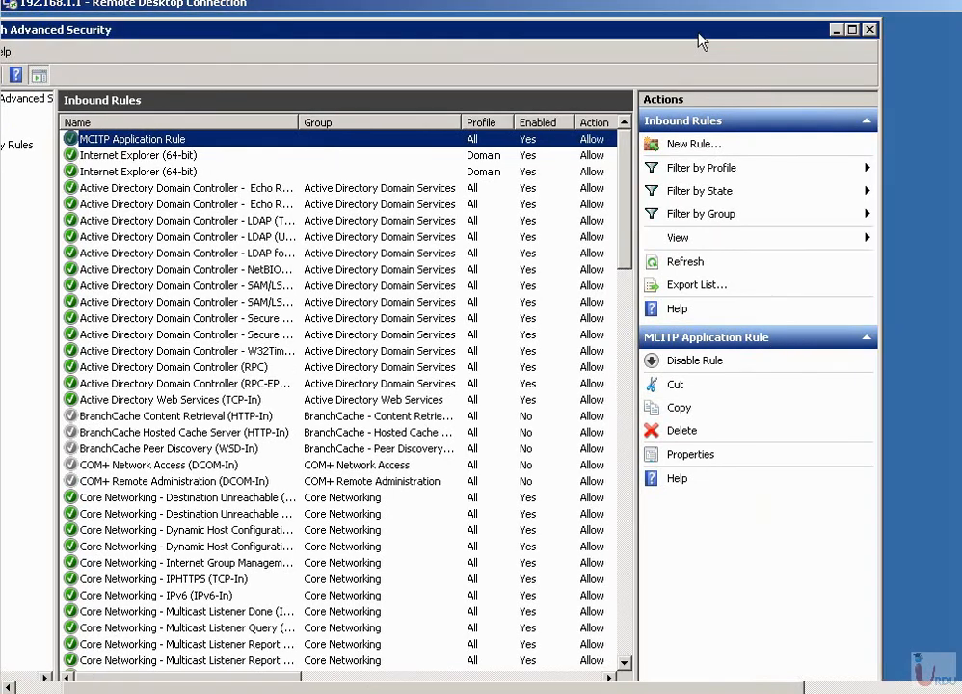
# Filter the inbound rules list to the Domain Profile.
pyautogui.click(866, 172)
pyautogui.click(923, 192)
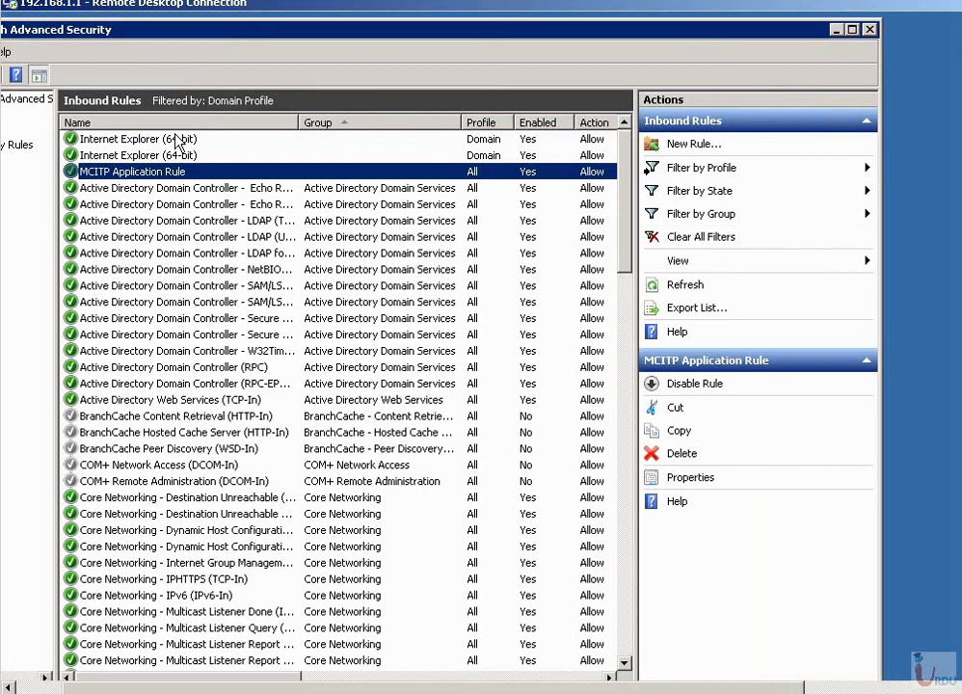
pyautogui.click(854, 198)
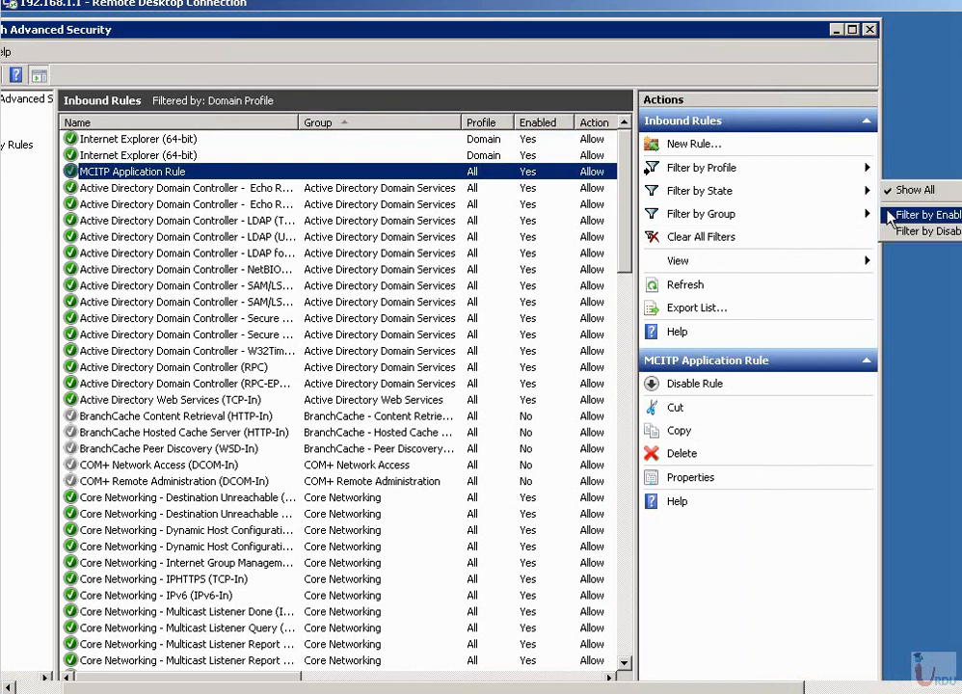
# Disable the MCITP Application Rule and filter the inbound rules list to disabled rules.
pyautogui.rightClick(196, 175)
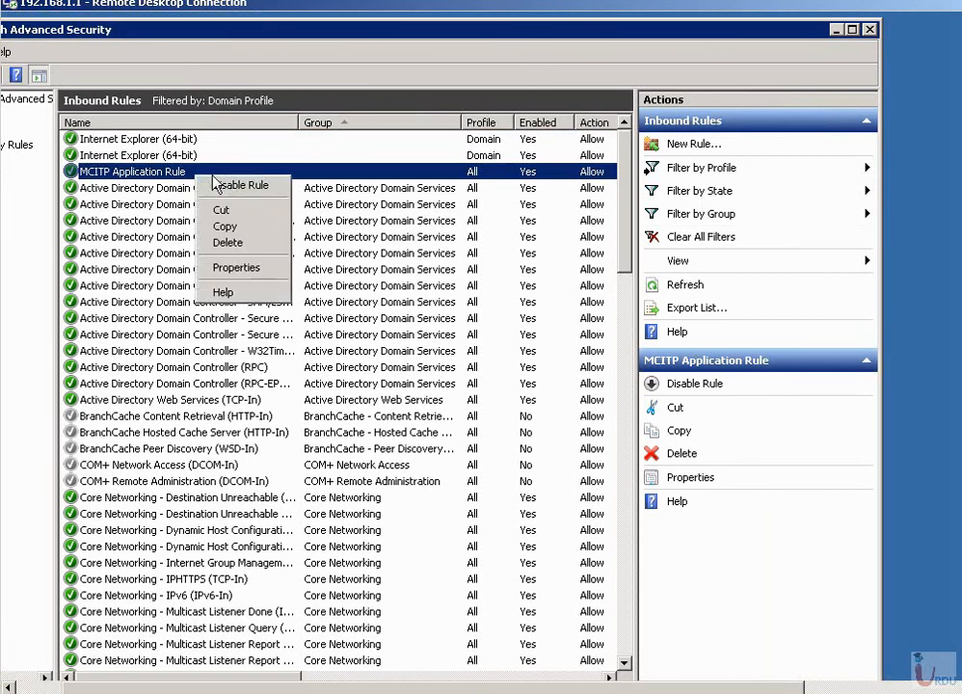
pyautogui.click(225, 186)
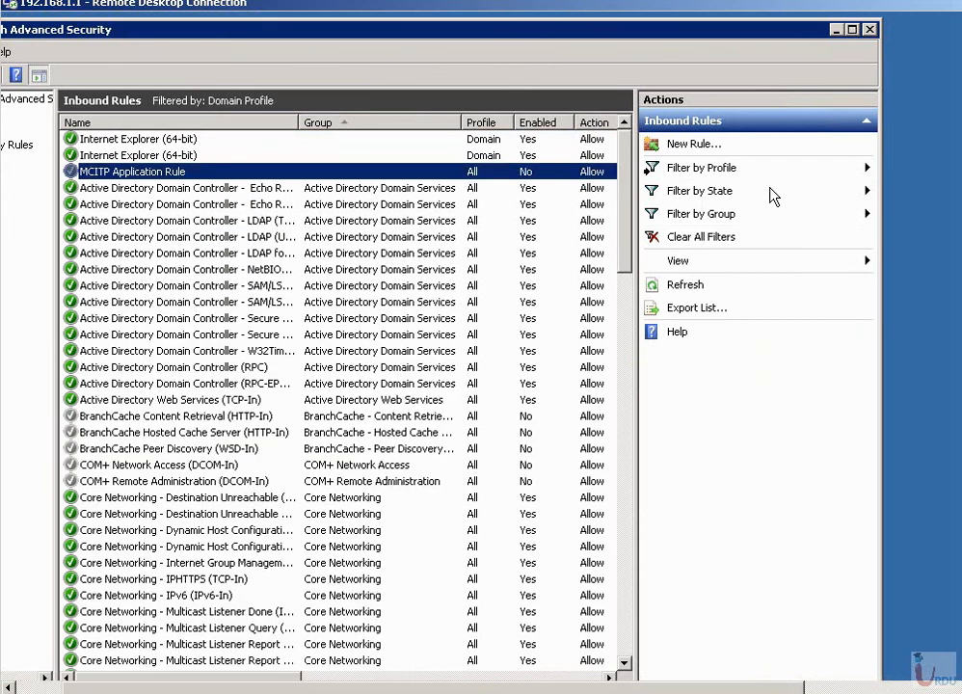
pyautogui.click(765, 197)
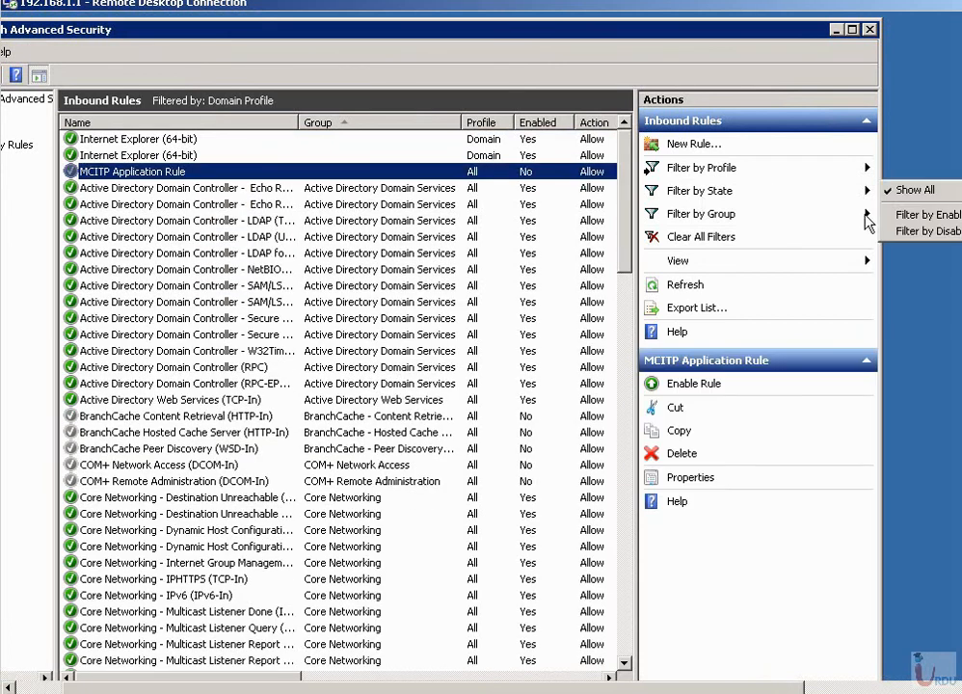
pyautogui.click(915, 232)
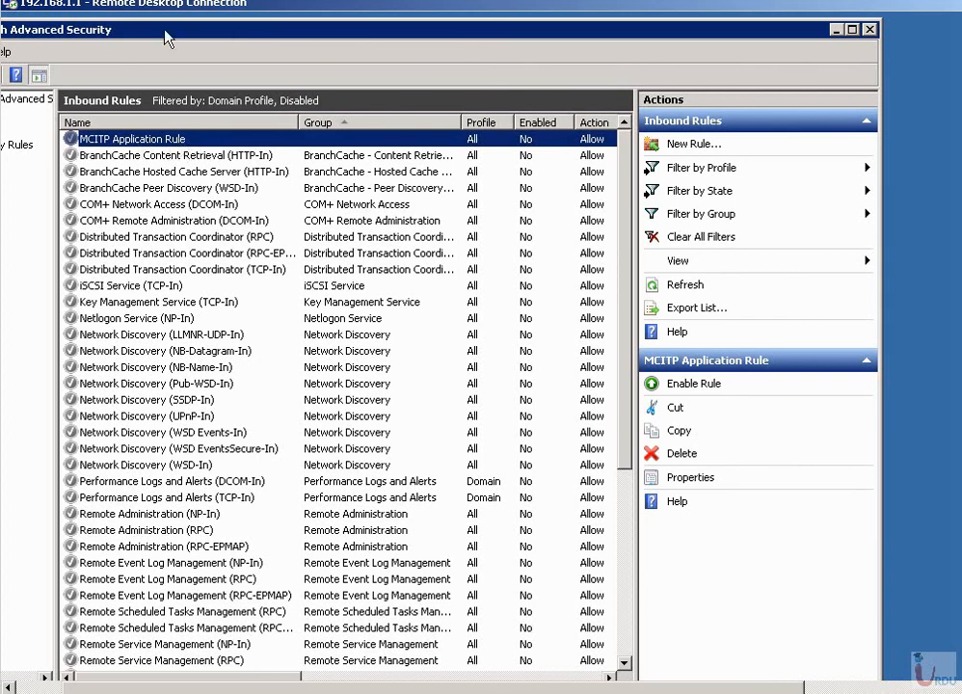
# Copy the MCITP Application Rule and paste a duplicate of it into the inbound rules list.
pyautogui.moveTo(160, 24); pyautogui.dragTo(290, 27)
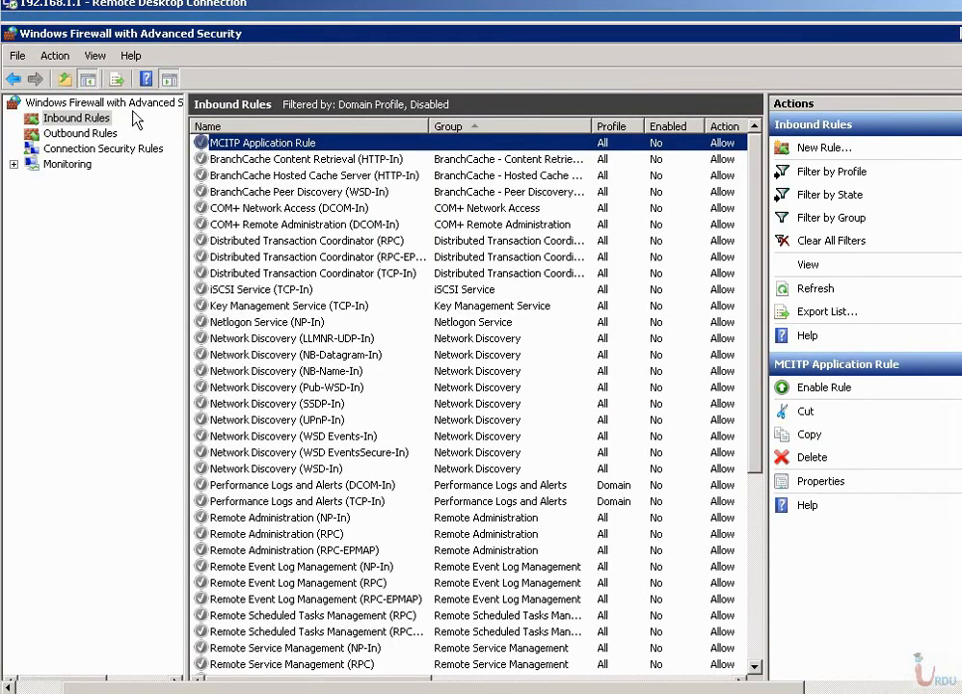
pyautogui.rightClick(223, 143)
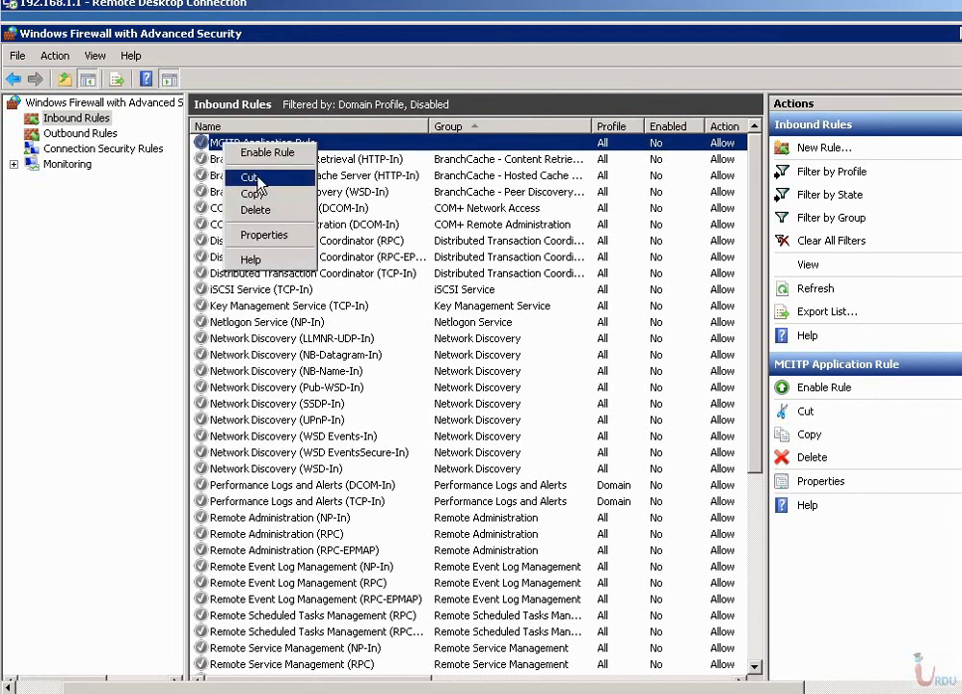
pyautogui.click(252, 193)
pyautogui.click(81, 133)
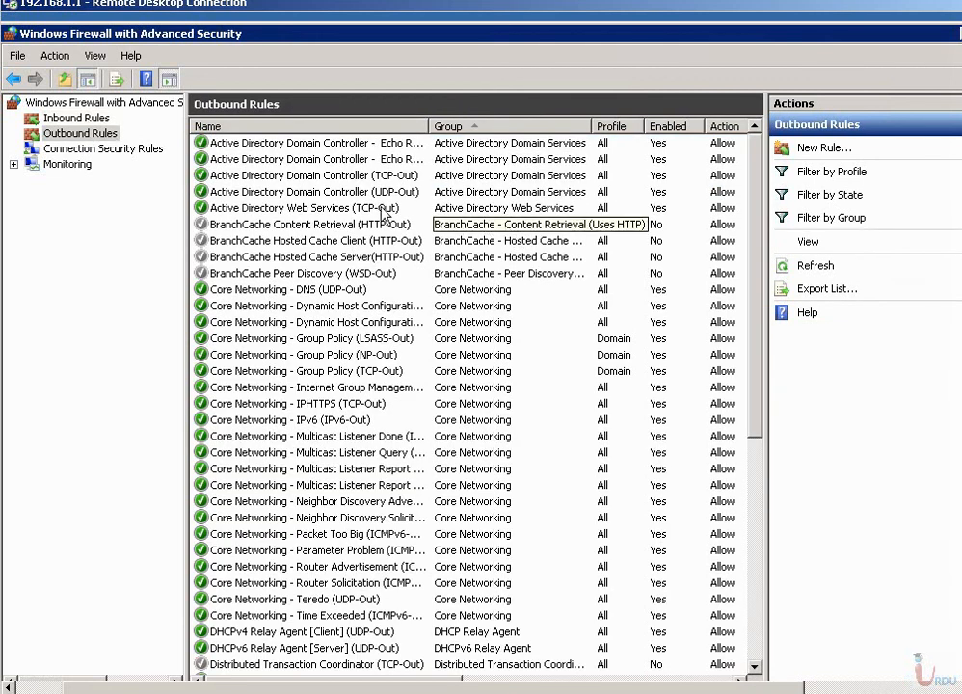
pyautogui.rightClick(93, 135)
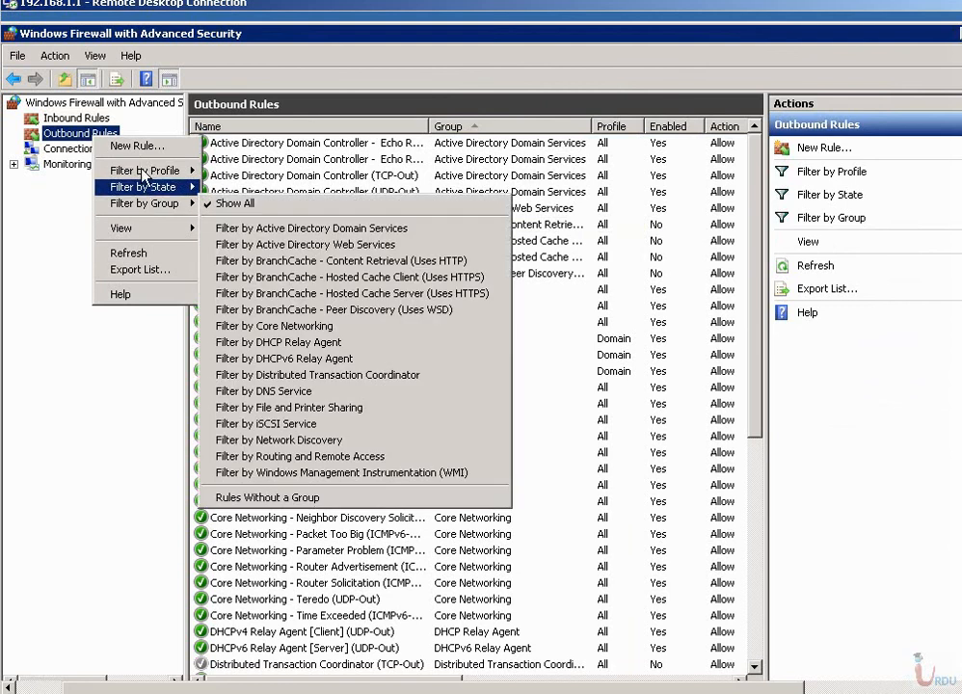
pyautogui.moveTo(145, 172)
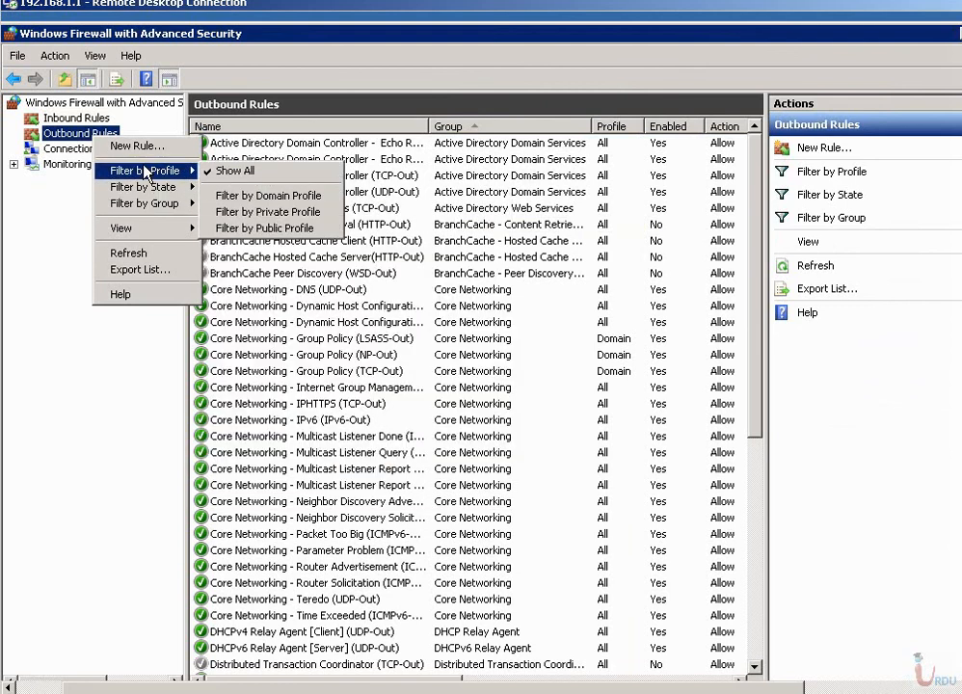
pyautogui.click(76, 118)
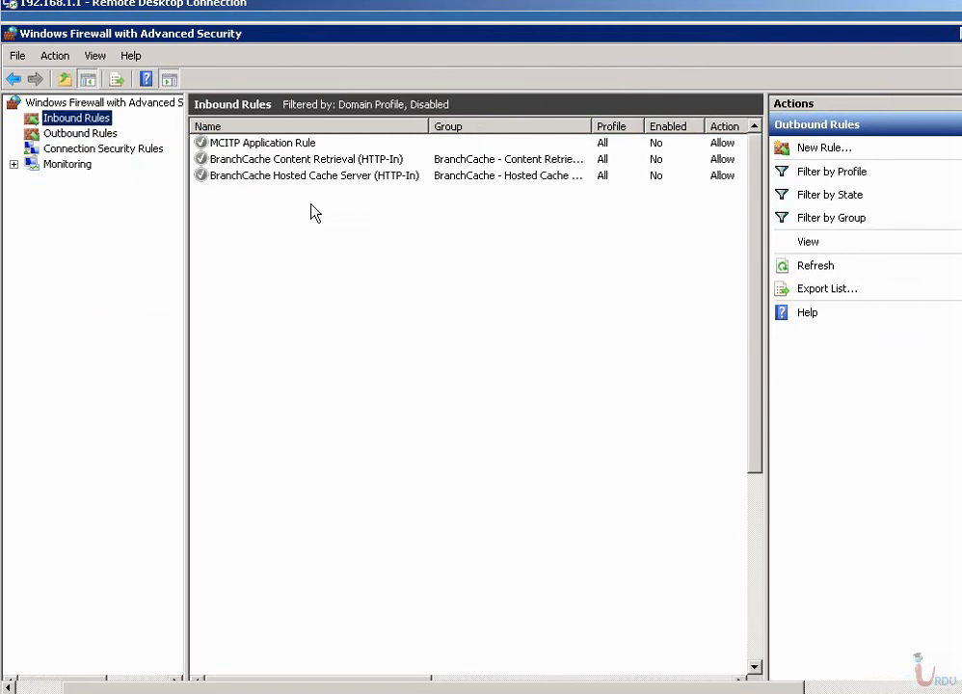
pyautogui.click(296, 373)
pyautogui.rightClick(248, 372)
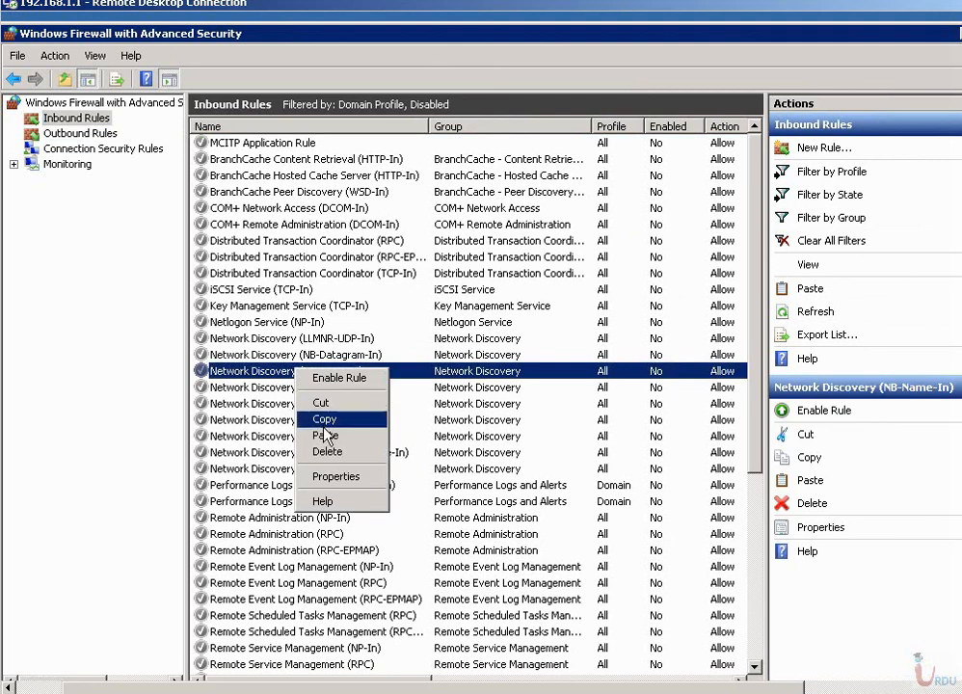
pyautogui.click(323, 434)
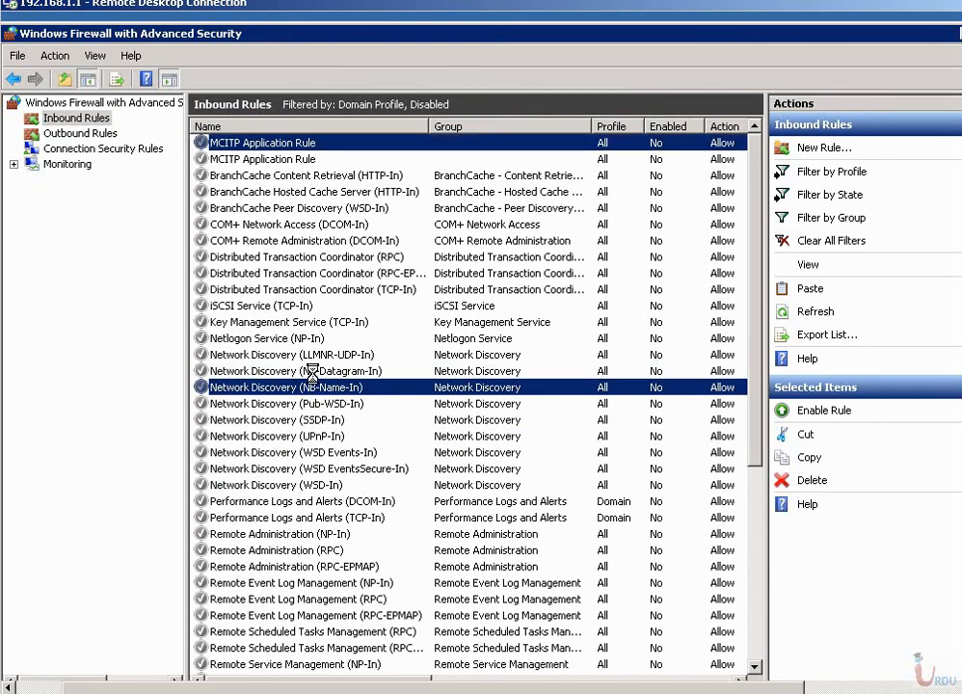
# Delete the MCITP Application Rule from the inbound rules and close the Windows Firewall windows.
pyautogui.rightClick(318, 142)
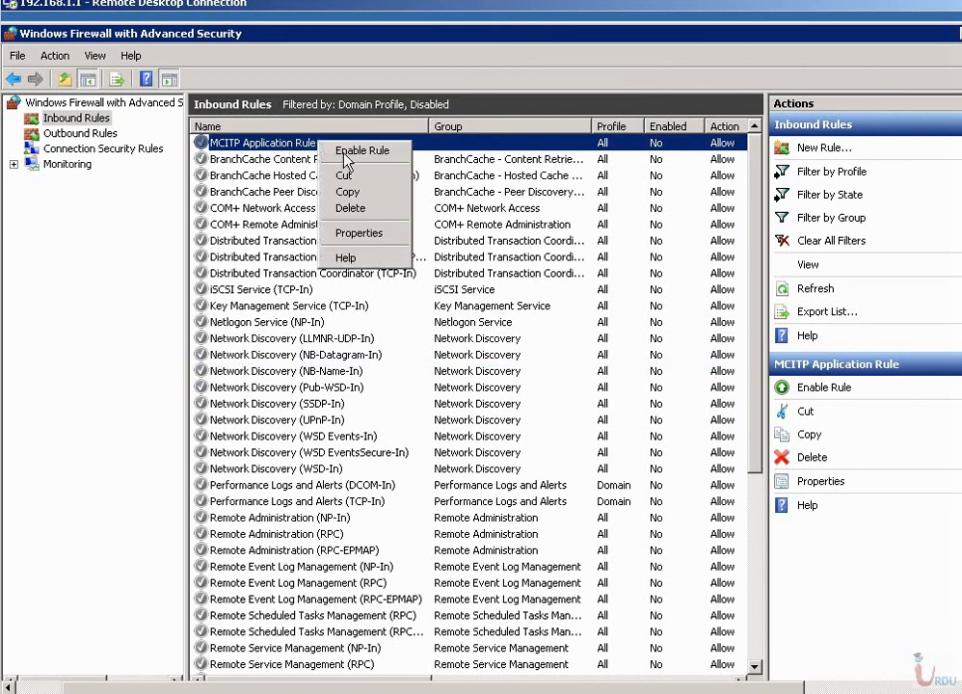
pyautogui.click(376, 208)
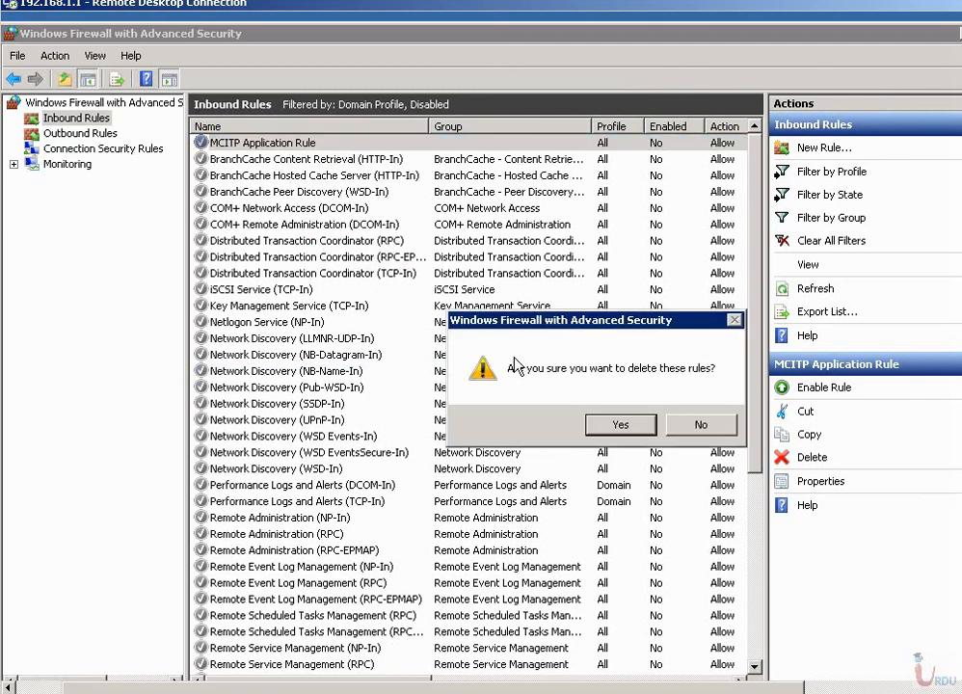
pyautogui.click(622, 423)
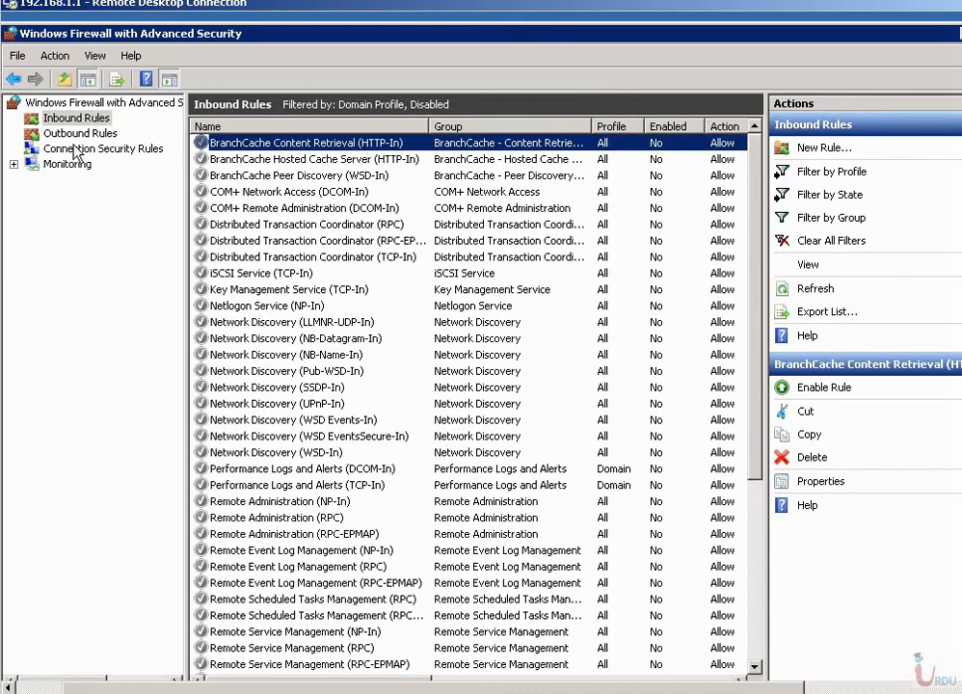
pyautogui.click(48, 166)
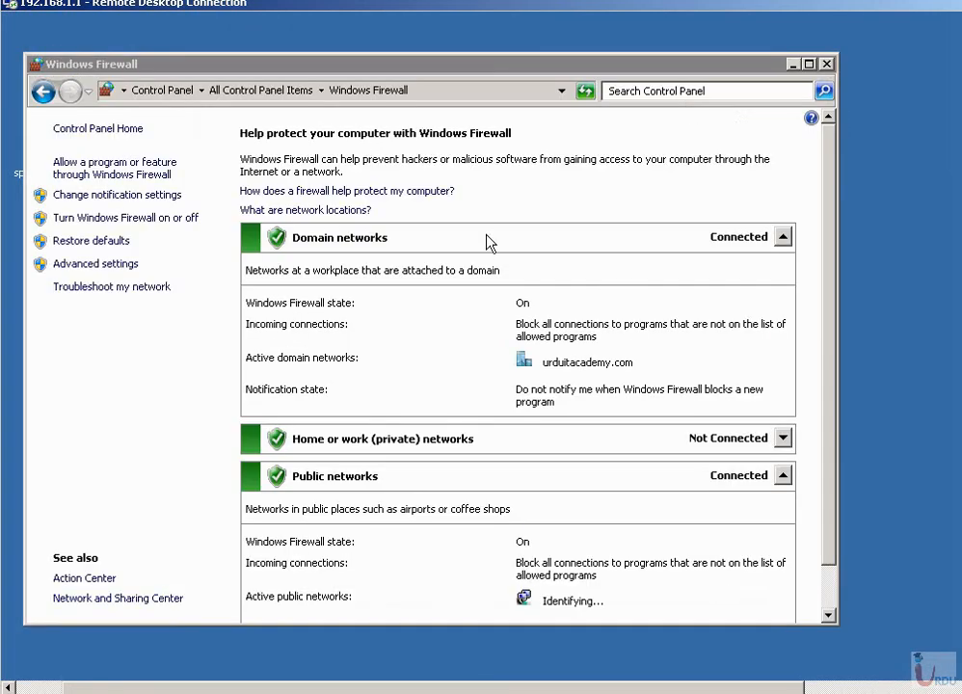
pyautogui.click(826, 64)
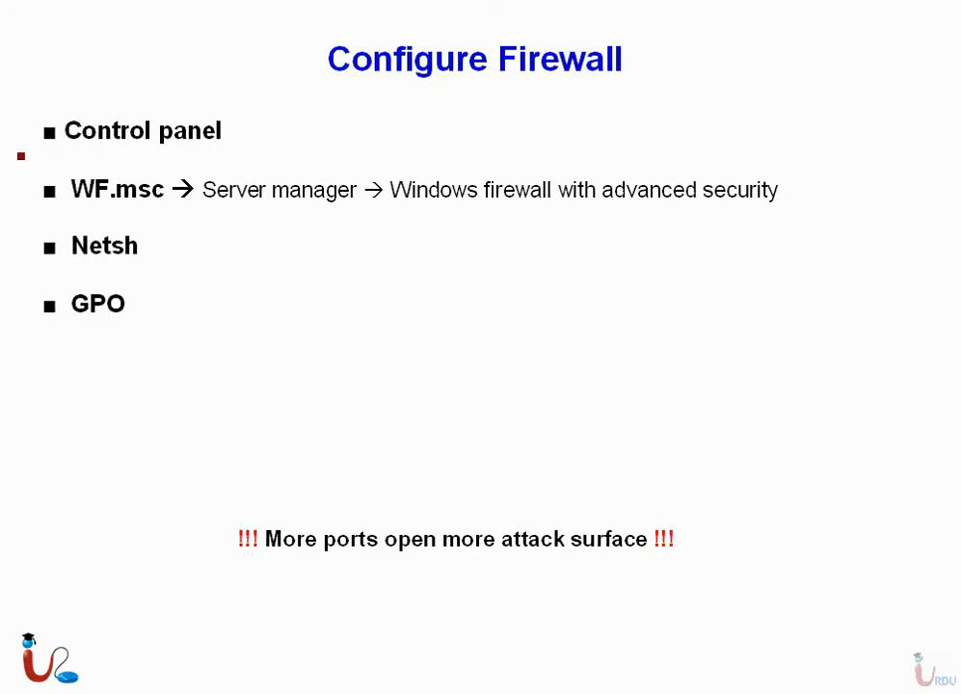
pyautogui.moveTo(75, 210); pyautogui.dragTo(142, 211)
pyautogui.press('super')
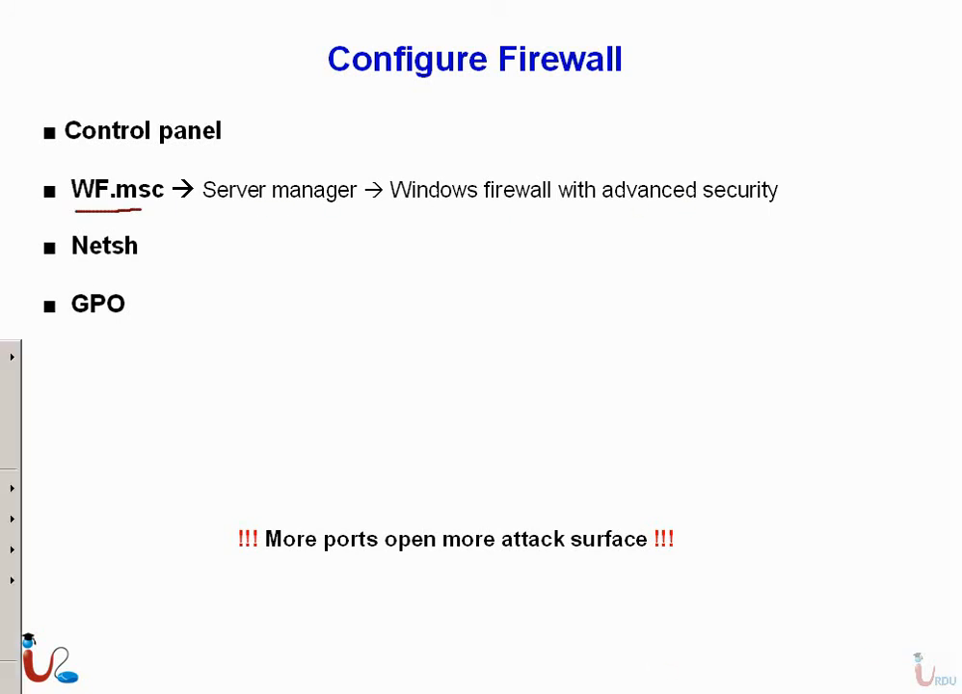
pyautogui.press('Escape')
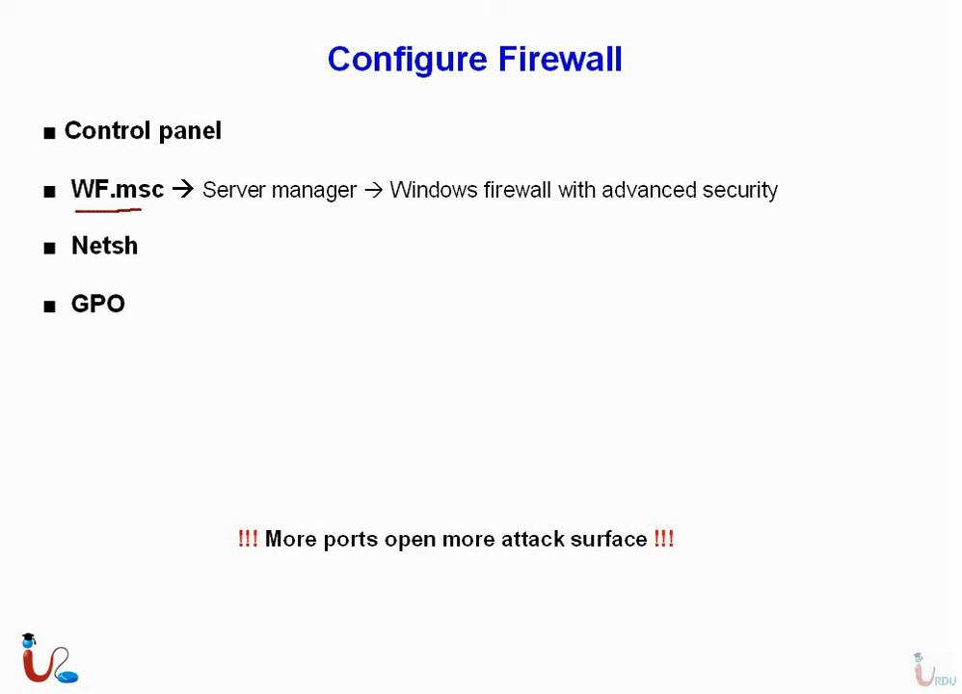
# Switch to the remote desktop session and open Windows Firewall with Advanced Security by searching for wf.msc.
pyautogui.click(48, 692)
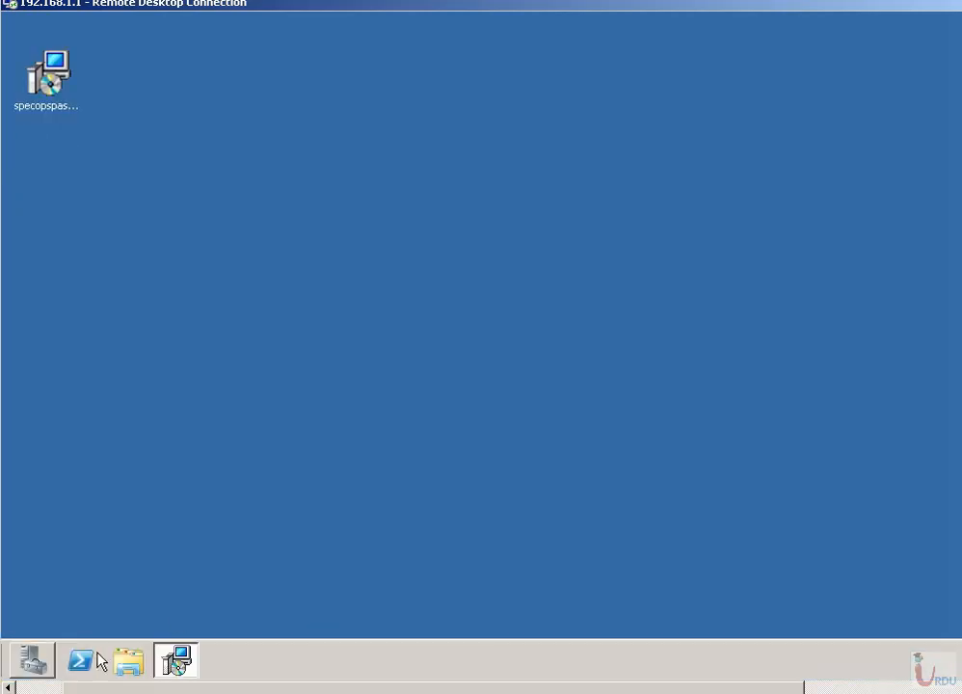
pyautogui.click(31, 659)
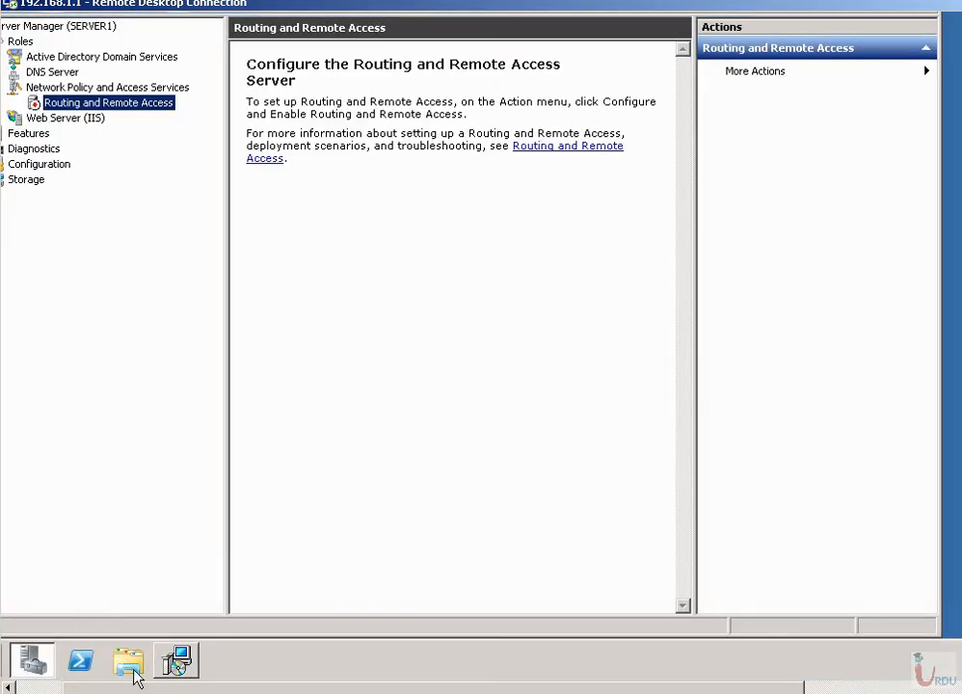
pyautogui.moveTo(315, 685); pyautogui.dragTo(136, 688)
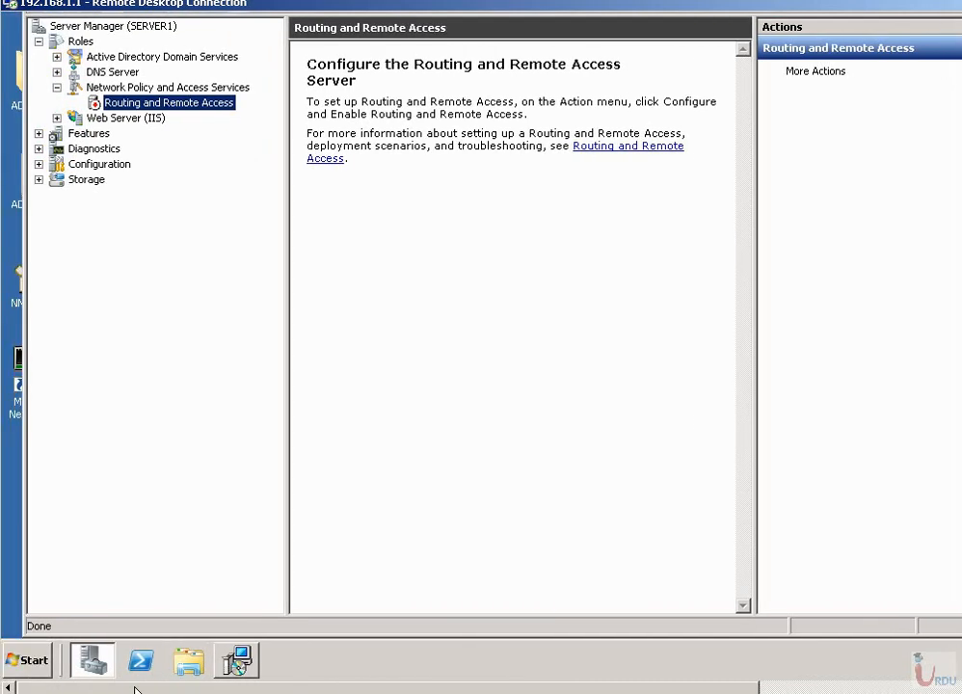
pyautogui.click(34, 660)
pyautogui.write('wf')
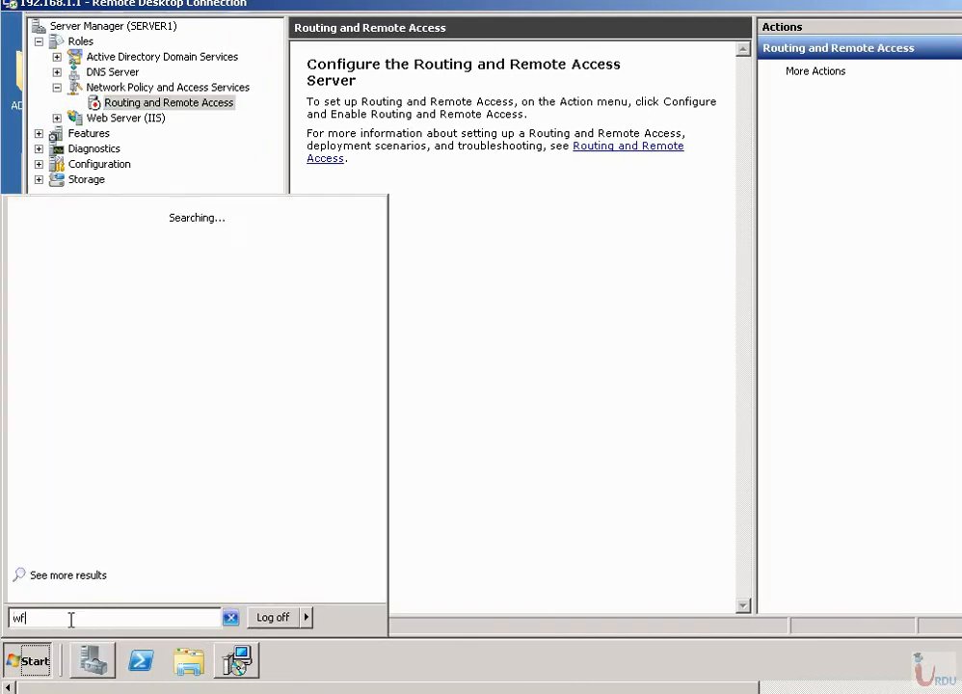
pyautogui.write('.')
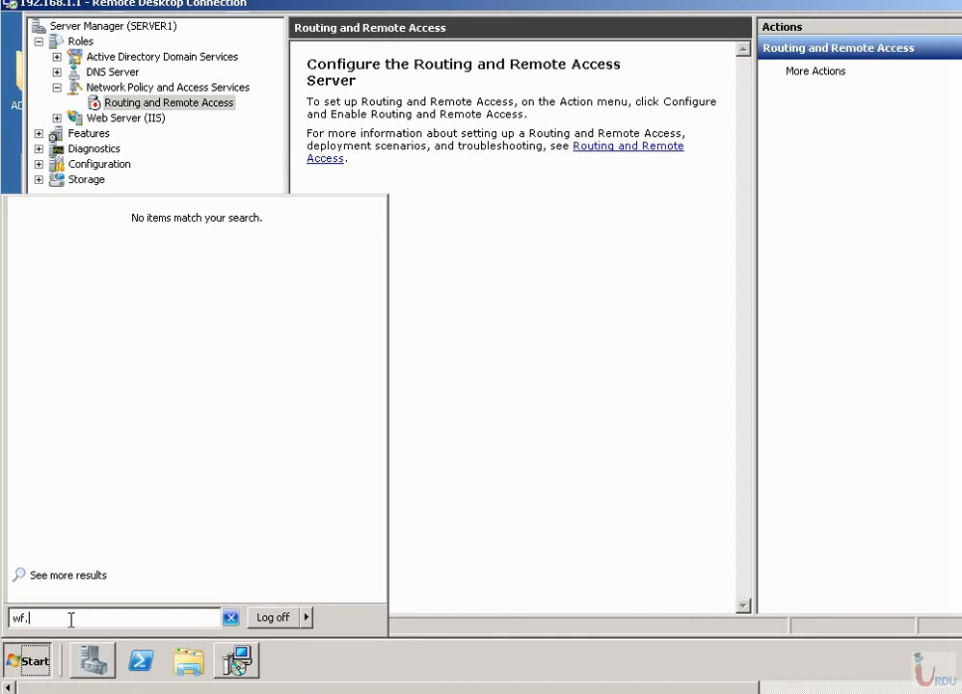
pyautogui.write('msc')
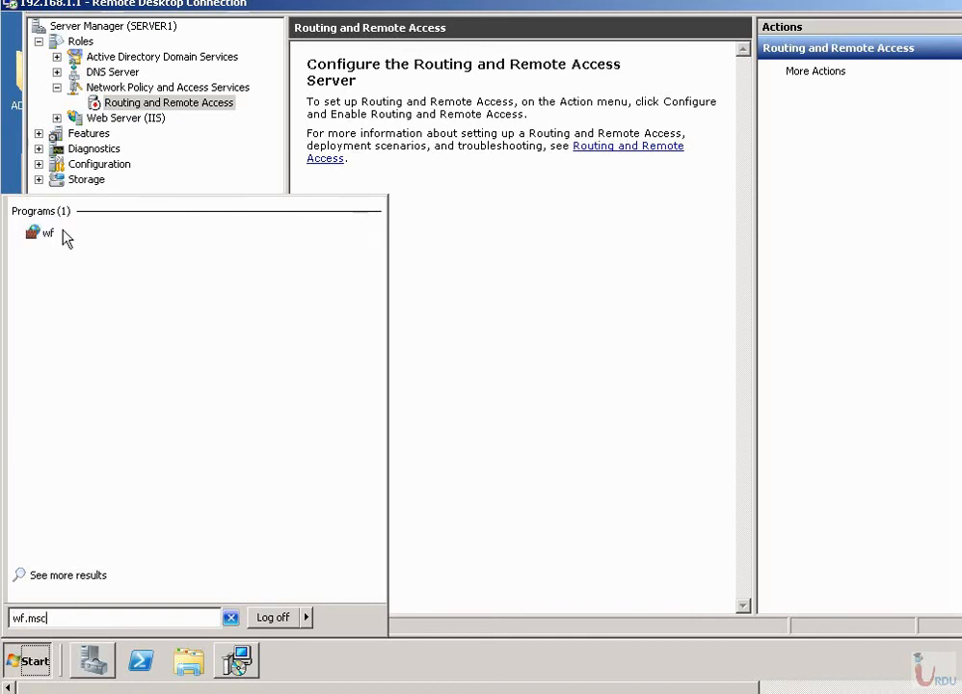
pyautogui.click(46, 234)
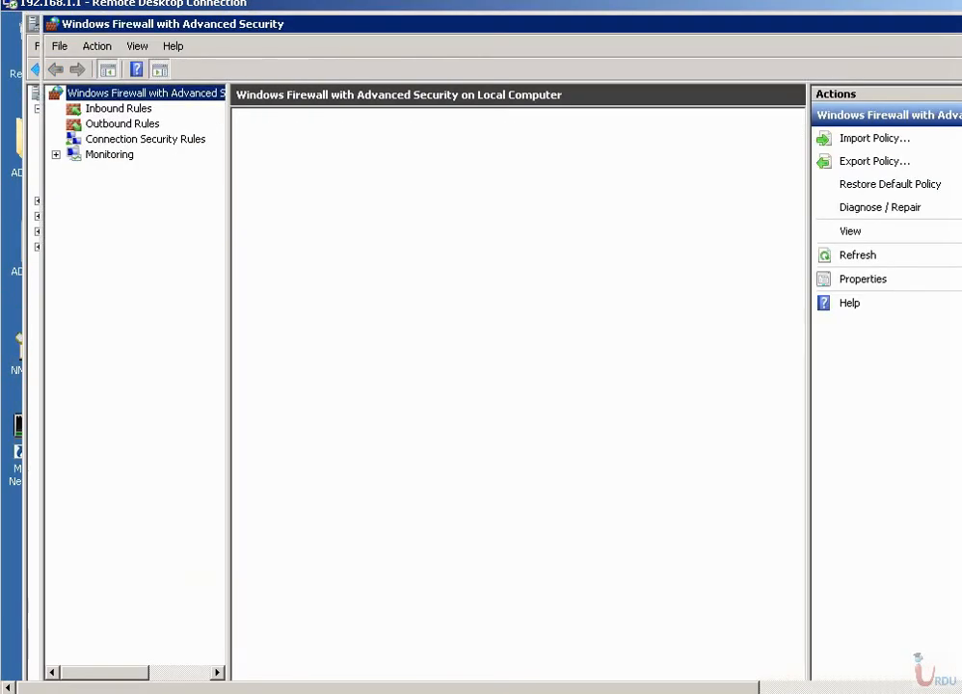
# Look through the inbound and outbound rules and open the New Outbound Rule Wizard, leaving it without creating a rule.
pyautogui.click(80, 111)
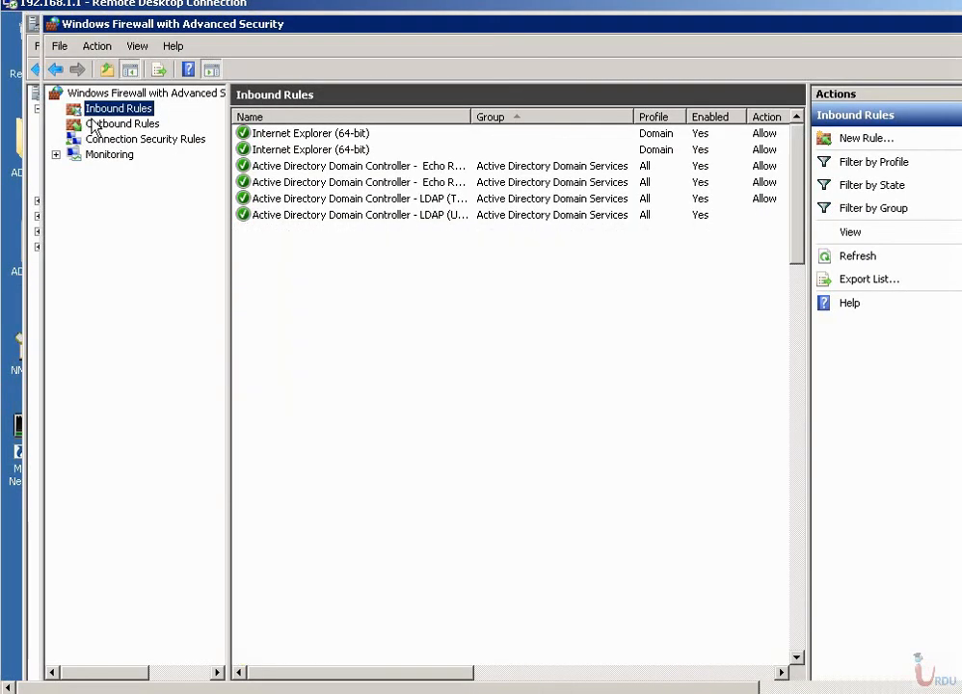
pyautogui.click(94, 124)
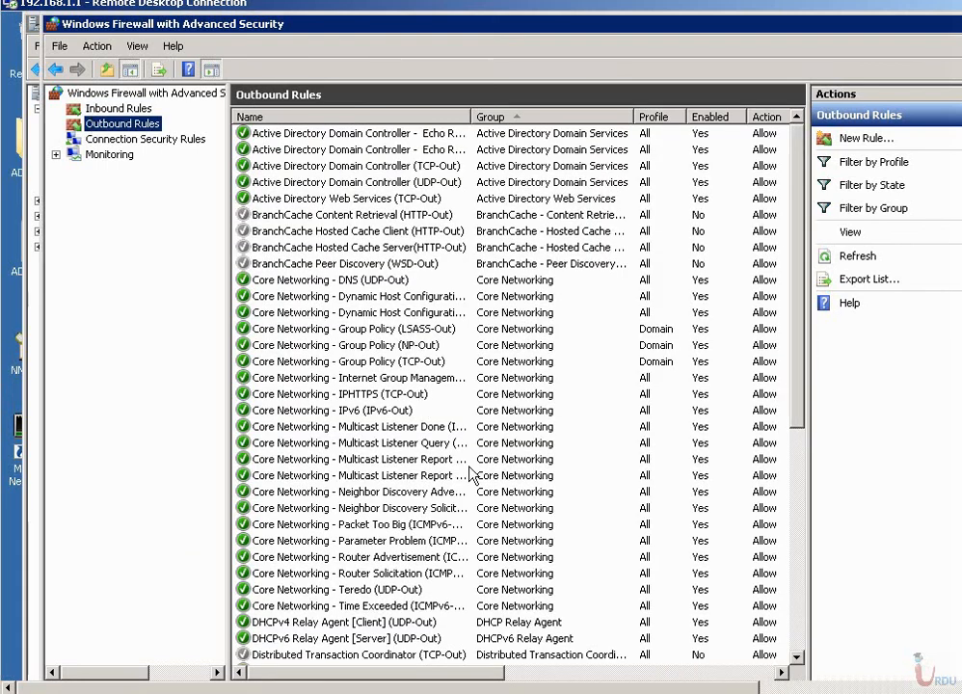
pyautogui.click(866, 139)
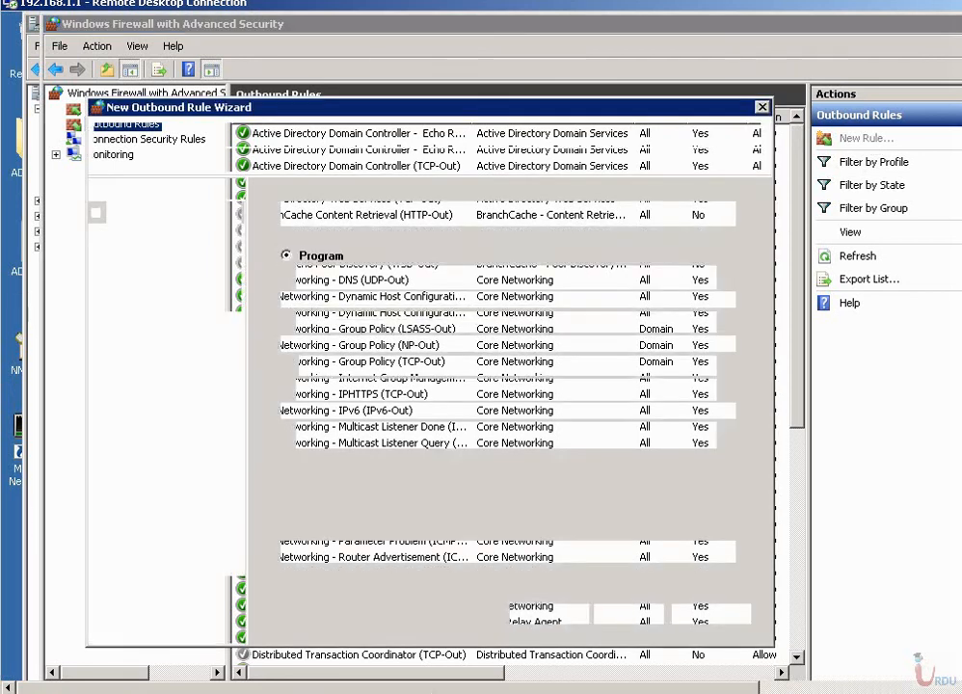
pyautogui.click(764, 107)
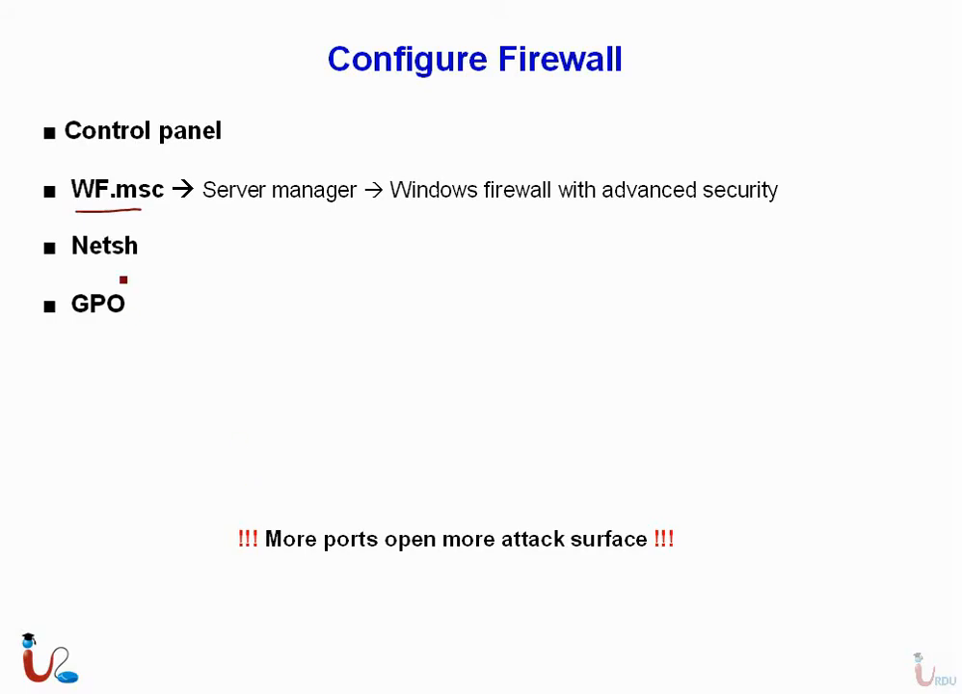
pyautogui.moveTo(93, 256); pyautogui.dragTo(154, 262)
pyautogui.press('super')
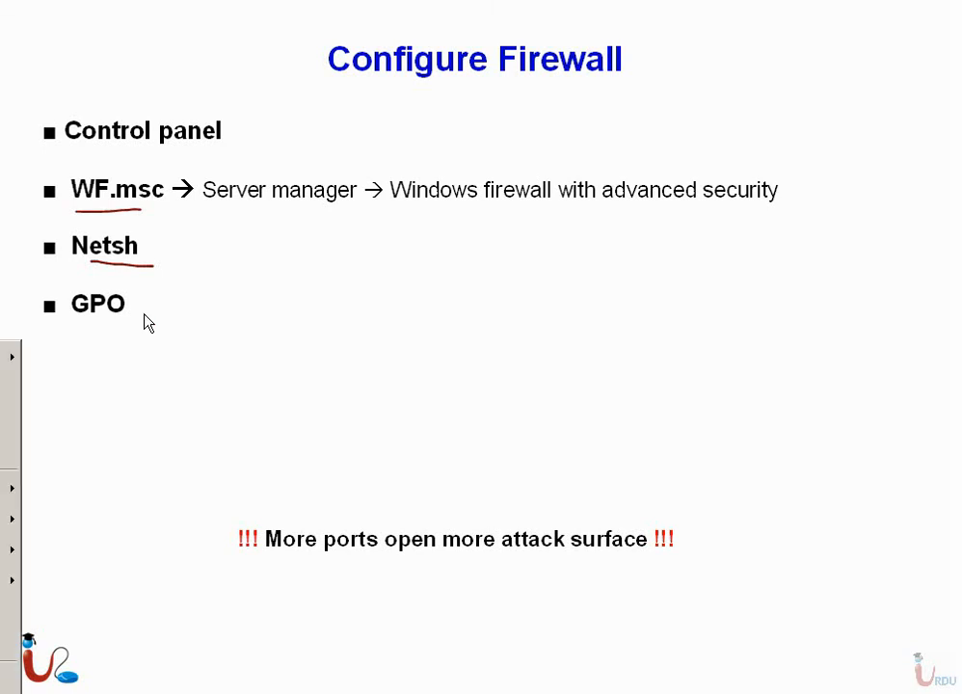
# Switch to the remote desktop session.
pyautogui.click(270, 692)
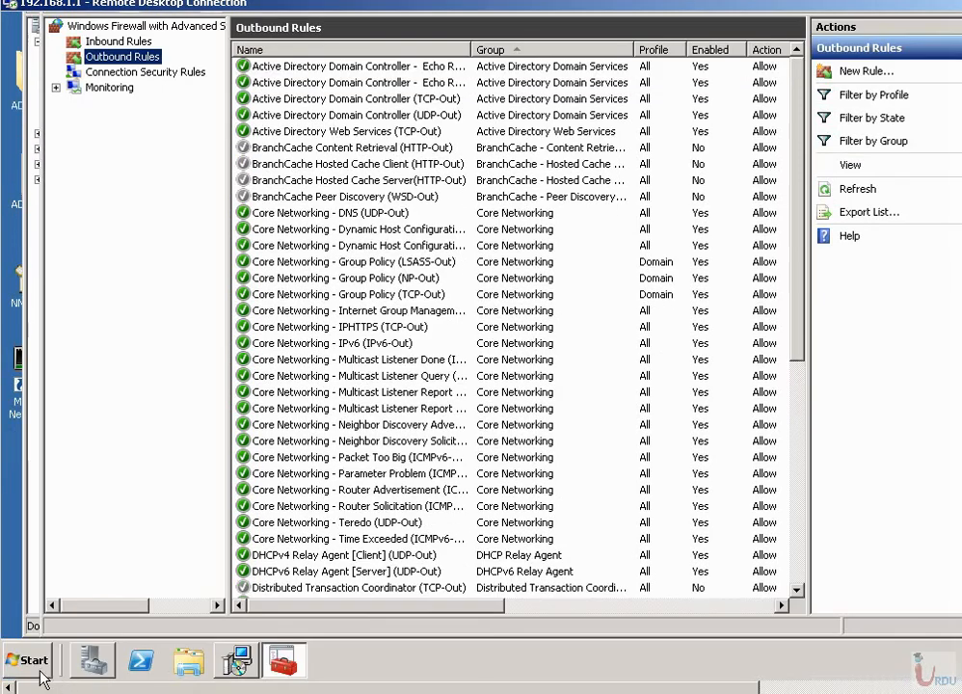
pyautogui.click(29, 661)
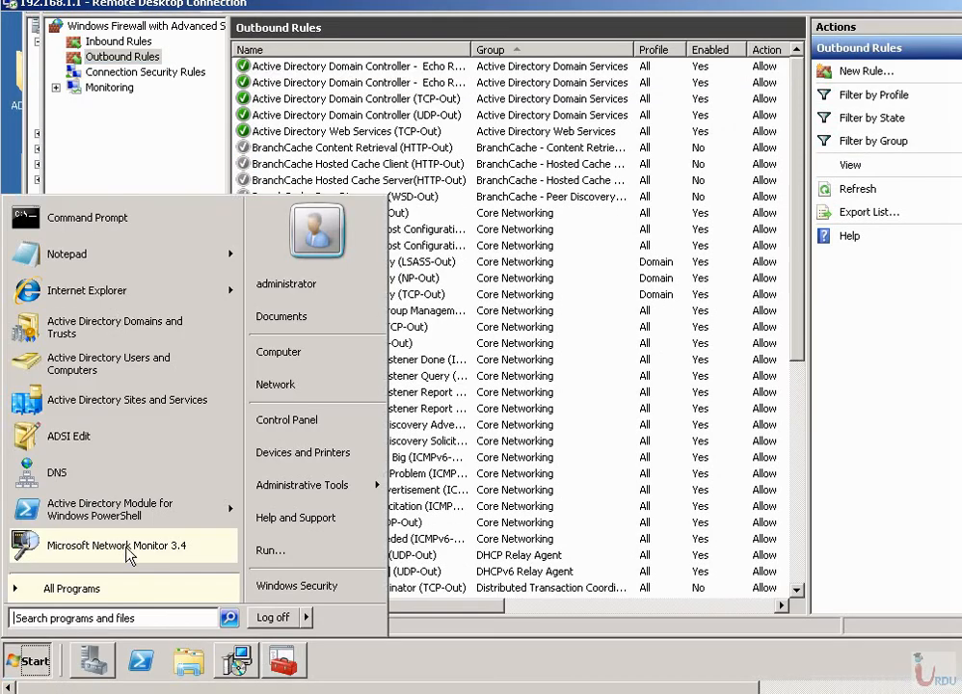
pyautogui.rightClick(116, 221)
pyautogui.click(144, 238)
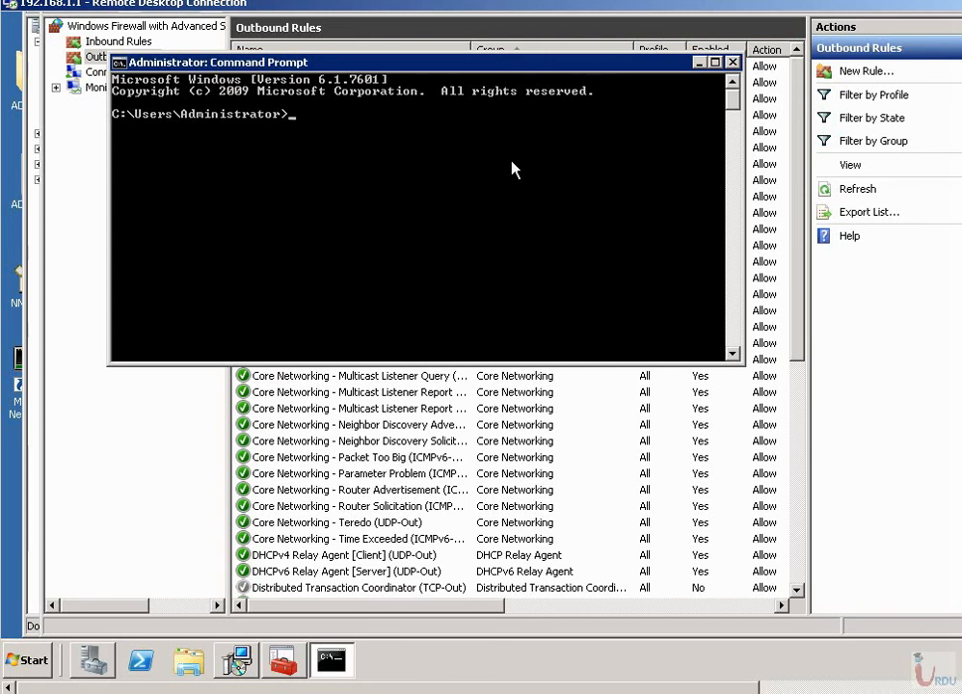
pyautogui.write('exit')
pyautogui.press('Return')
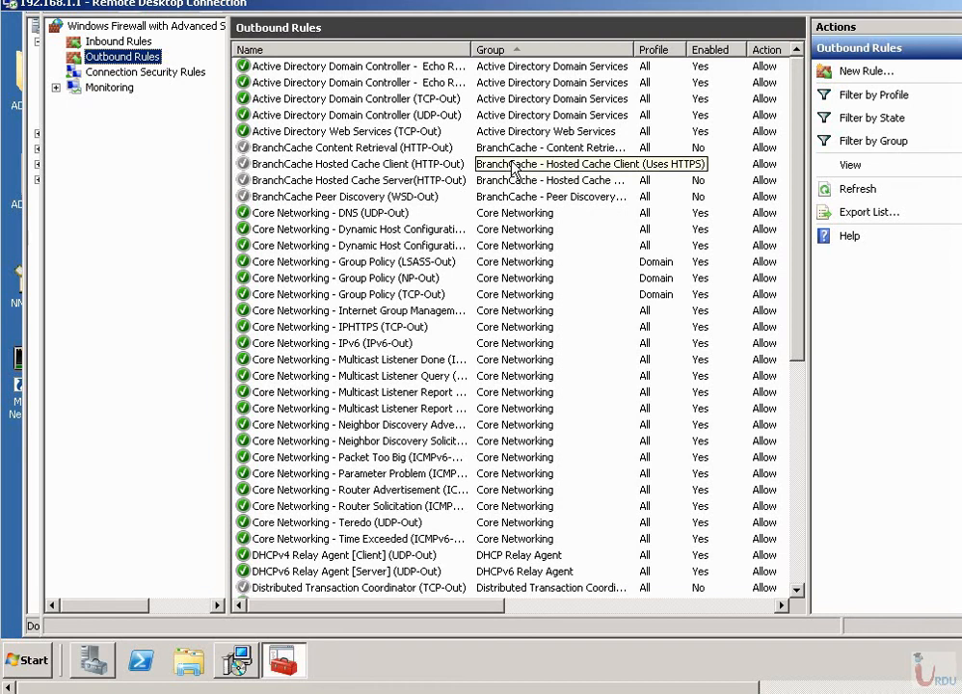
# Open a Command Prompt as administrator and change to the root of the C: drive.
pyautogui.click(29, 660)
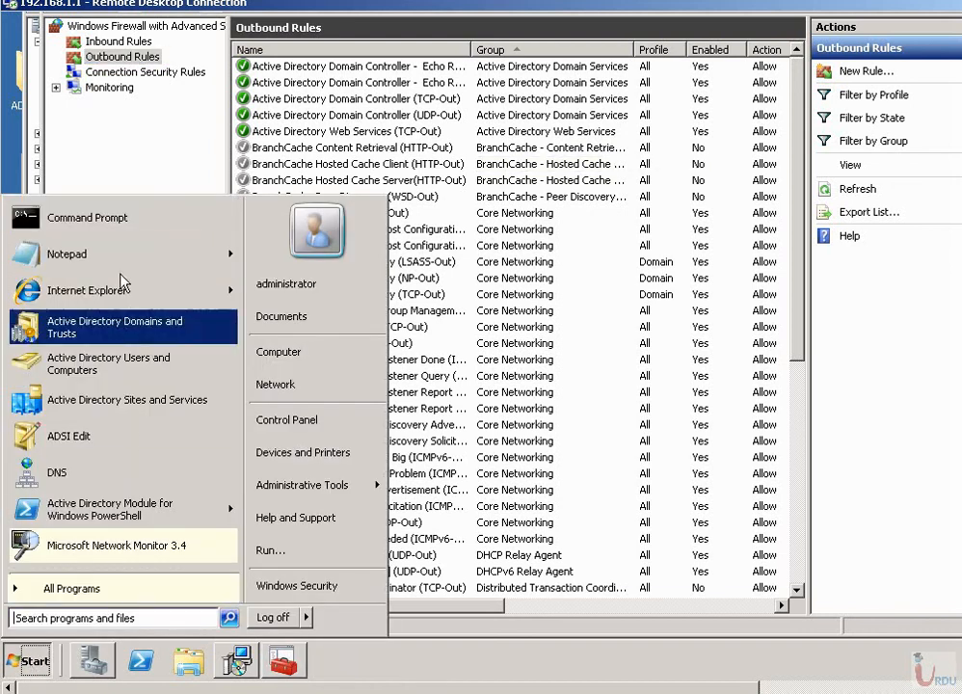
pyautogui.rightClick(130, 216)
pyautogui.click(149, 241)
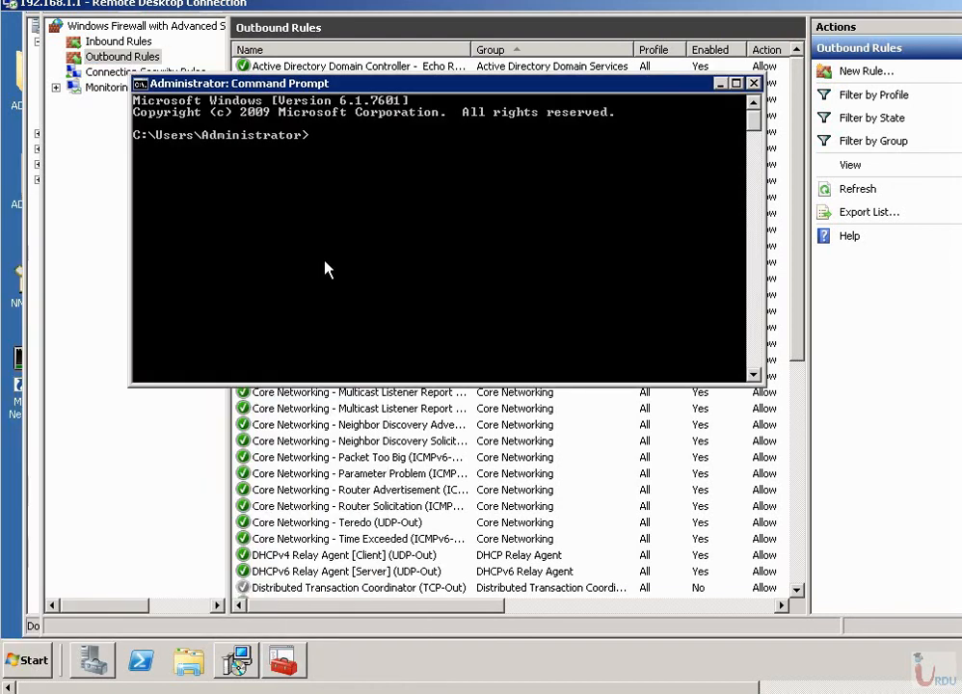
pyautogui.write('cd\\')
pyautogui.press('Return')
pyautogui.press('Return')
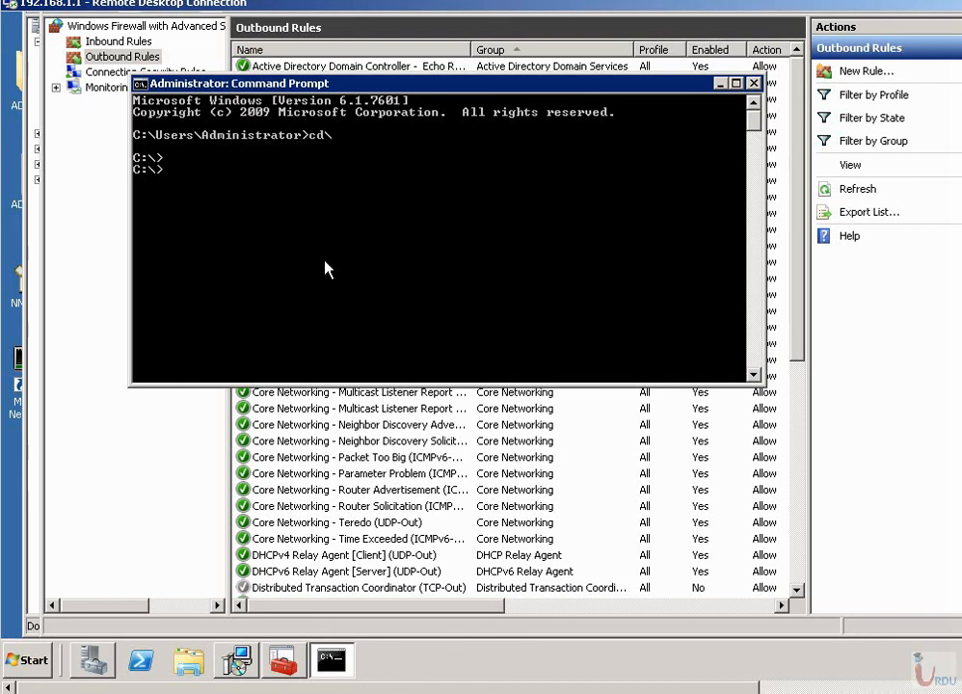
pyautogui.press('Return')
pyautogui.press('Return')
# Enable the firewall by running netsh firewall set opmode enable.
pyautogui.write('netsh')
pyautogui.write('firew')
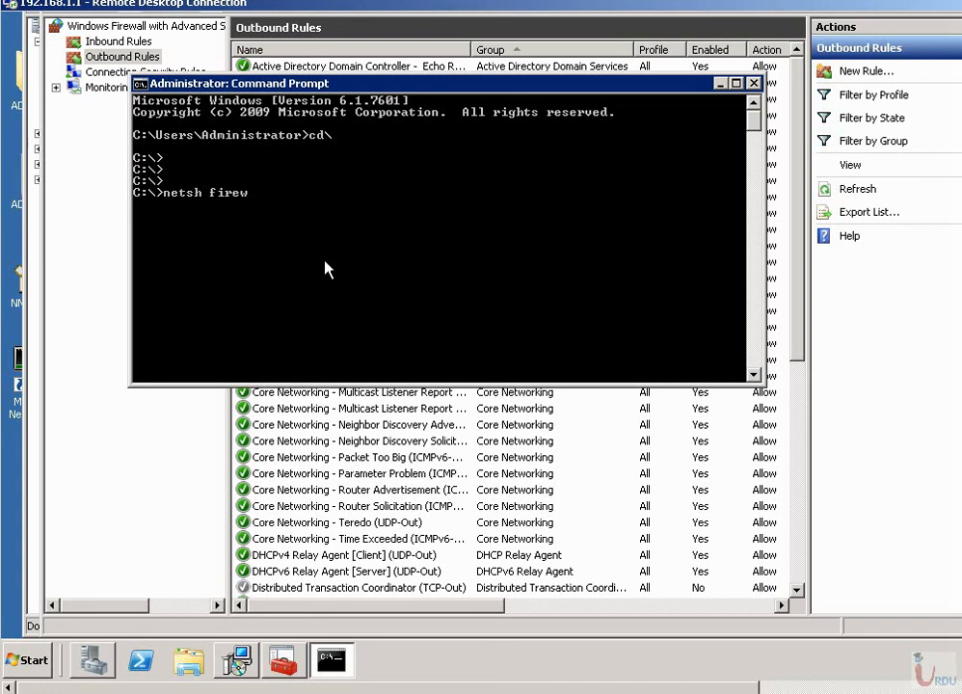
pyautogui.write('all')
pyautogui.write('set op')
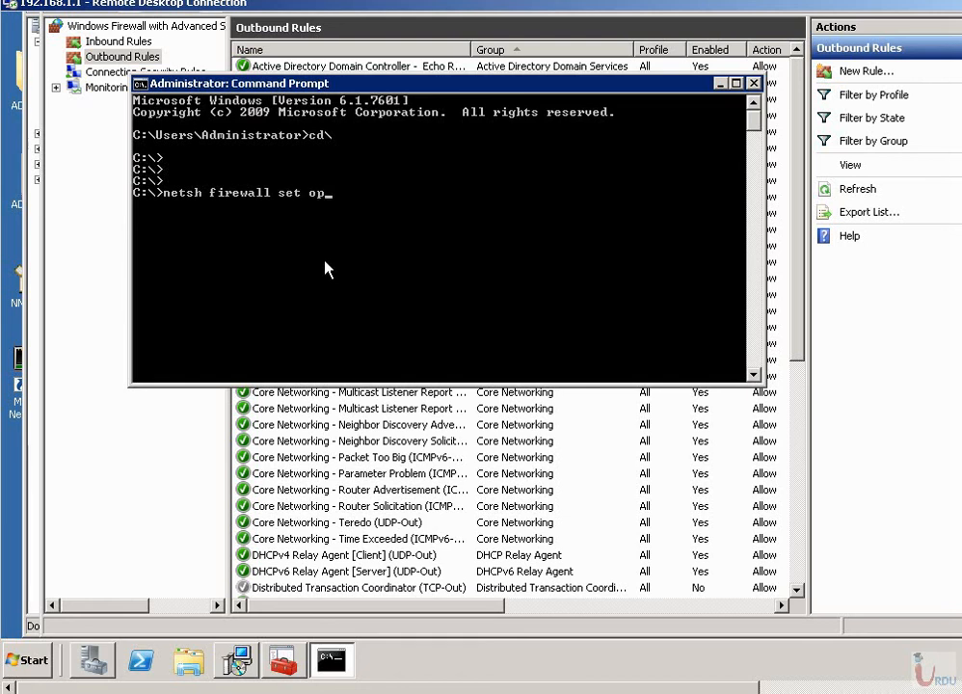
pyautogui.write('mode enable')
pyautogui.press('Return')
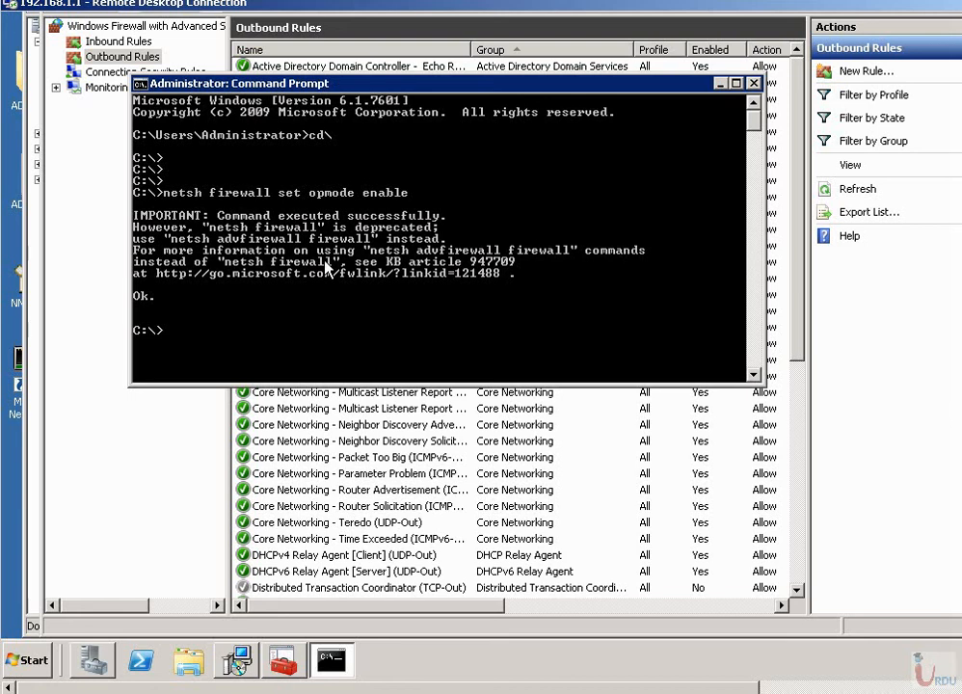
# Try to enable the firewall by running netsh advfirewall set opmode enable.
pyautogui.press('Up')
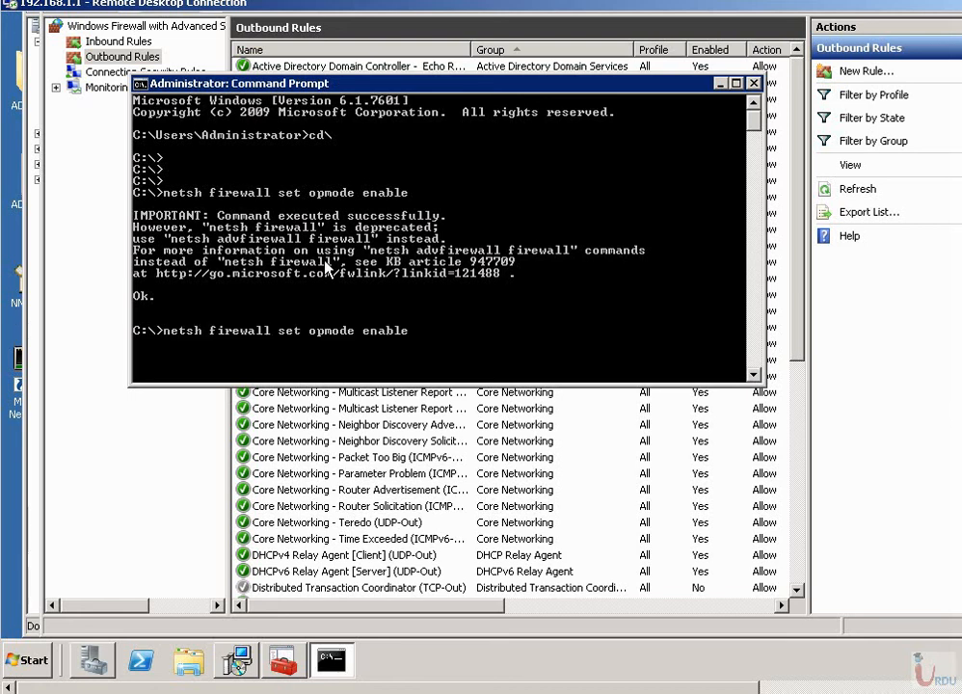
pyautogui.press('Left')
pyautogui.press('Left')
pyautogui.press('Left')
pyautogui.press('Left')
pyautogui.press('Left')
pyautogui.press('Left')
pyautogui.press('Left')
pyautogui.press('Left')
pyautogui.press('Left')
pyautogui.press('Left')
pyautogui.press('Left')
pyautogui.press('Left')
pyautogui.press('Left')
pyautogui.press('Left')
pyautogui.press('Left')
pyautogui.write('adv')
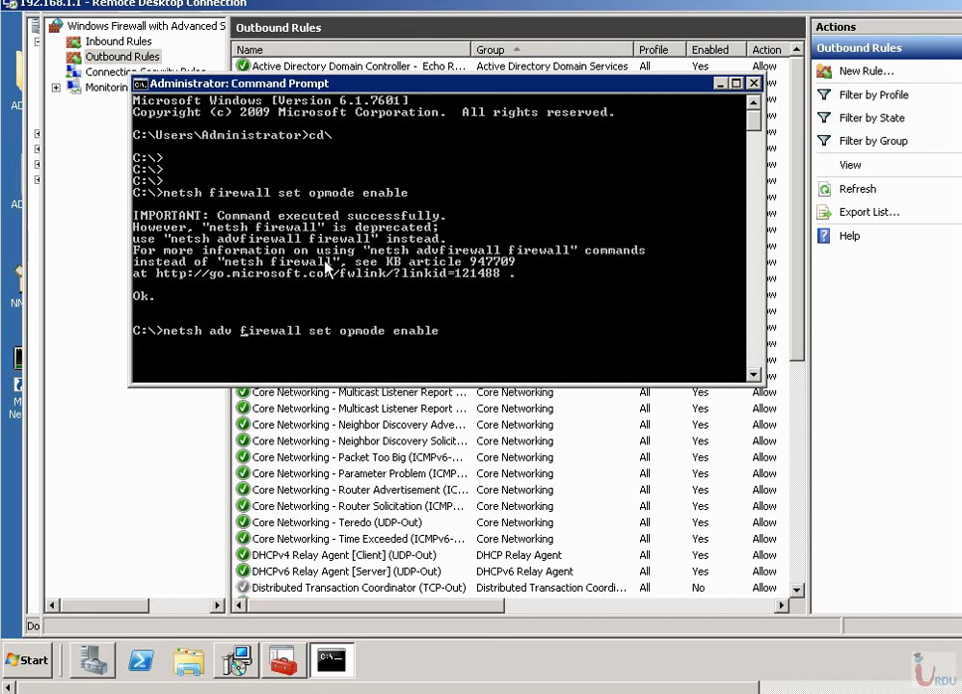
pyautogui.press('Return')
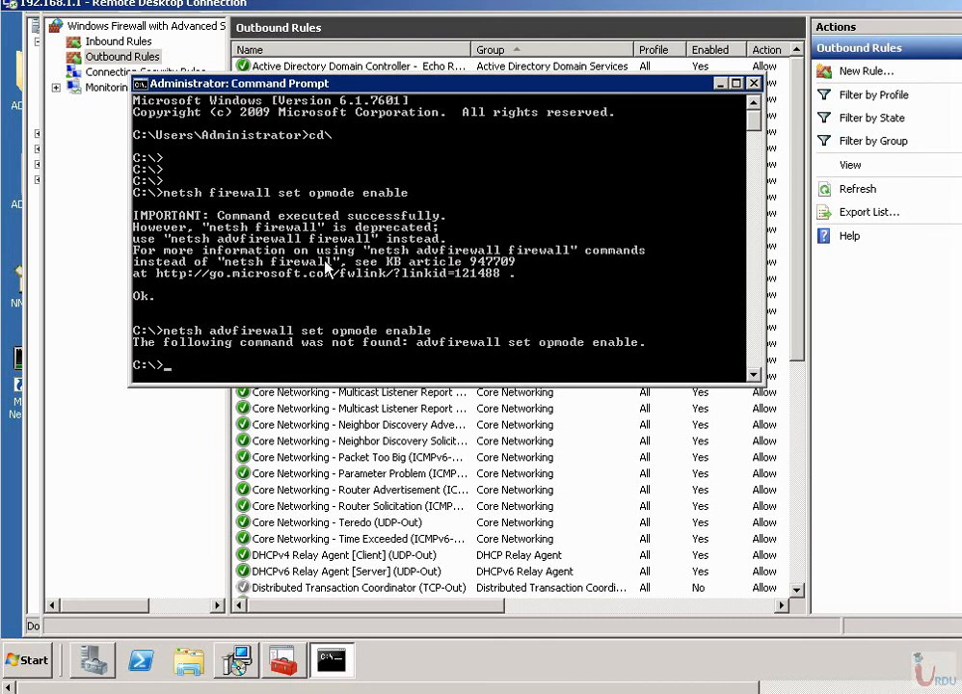
# Enter the netsh advfirewall context and try the command set mode opmode enable.
pyautogui.press('Up')
pyautogui.press('BackSpace')
pyautogui.press('BackSpace')
pyautogui.press('BackSpace')
pyautogui.press('BackSpace')
pyautogui.press('BackSpace')
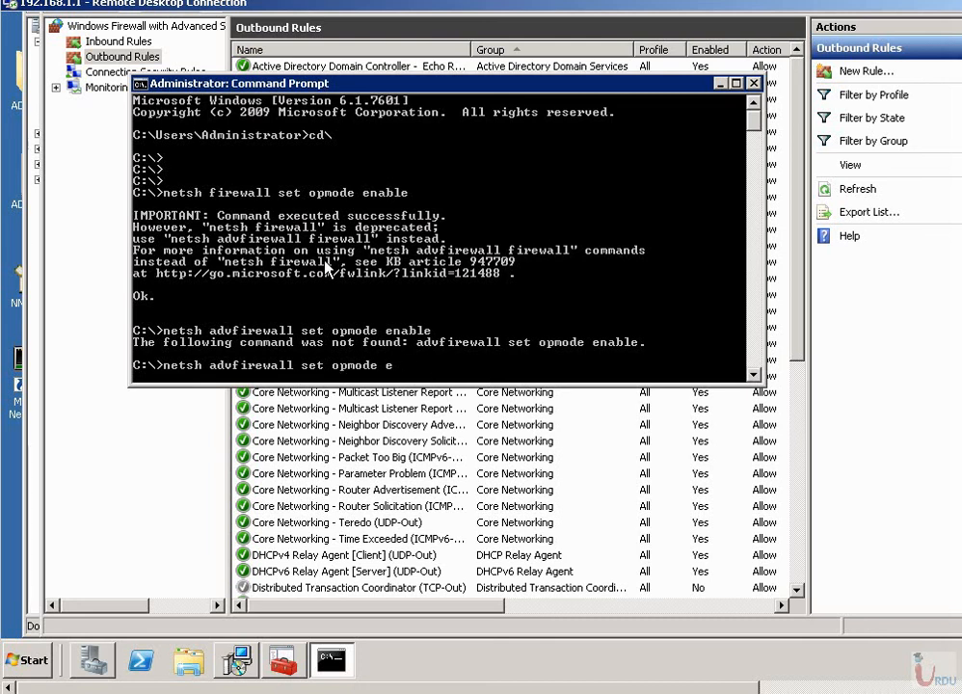
pyautogui.press('BackSpace')
pyautogui.press('BackSpace')
pyautogui.press('BackSpace')
pyautogui.press('BackSpace')
pyautogui.press('BackSpace')
pyautogui.press('BackSpace')
pyautogui.press('BackSpace')
pyautogui.press('BackSpace')
pyautogui.press('BackSpace')
pyautogui.press('BackSpace')
pyautogui.press('BackSpace')
pyautogui.press('BackSpace')
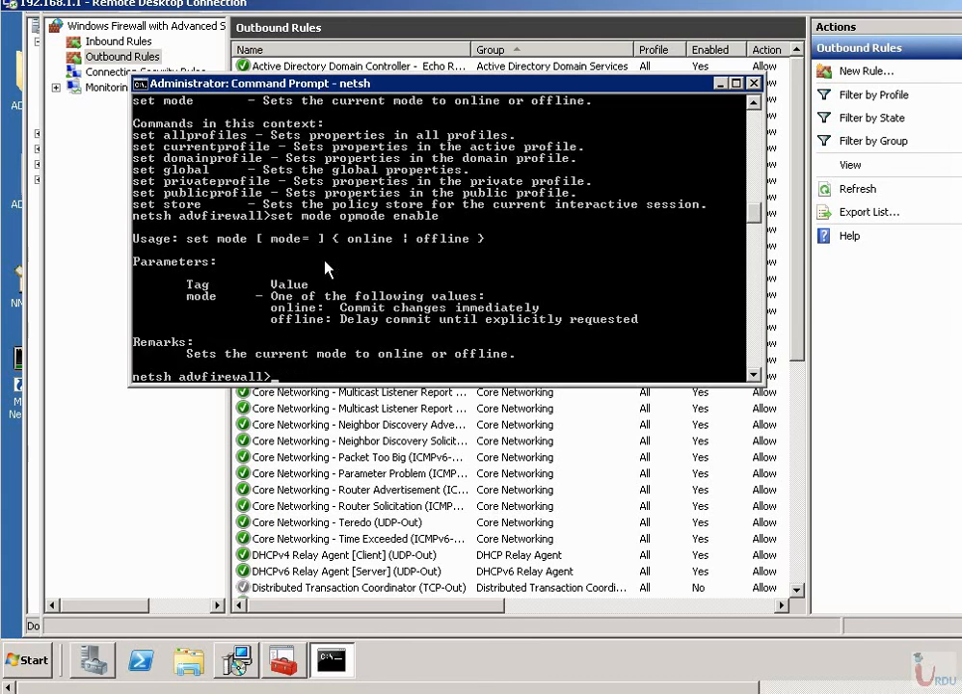
# Set the netsh advfirewall mode to online with the command set mode online.
pyautogui.press('Up')
pyautogui.press('BackSpace')
pyautogui.press('BackSpace')
pyautogui.press('BackSpace')
pyautogui.press('BackSpace')
pyautogui.press('BackSpace')
pyautogui.press('BackSpace')
pyautogui.press('BackSpace')
pyautogui.press('BackSpace')
pyautogui.press('BackSpace')
pyautogui.press('BackSpace')
pyautogui.press('BackSpace')
pyautogui.press('BackSpace')
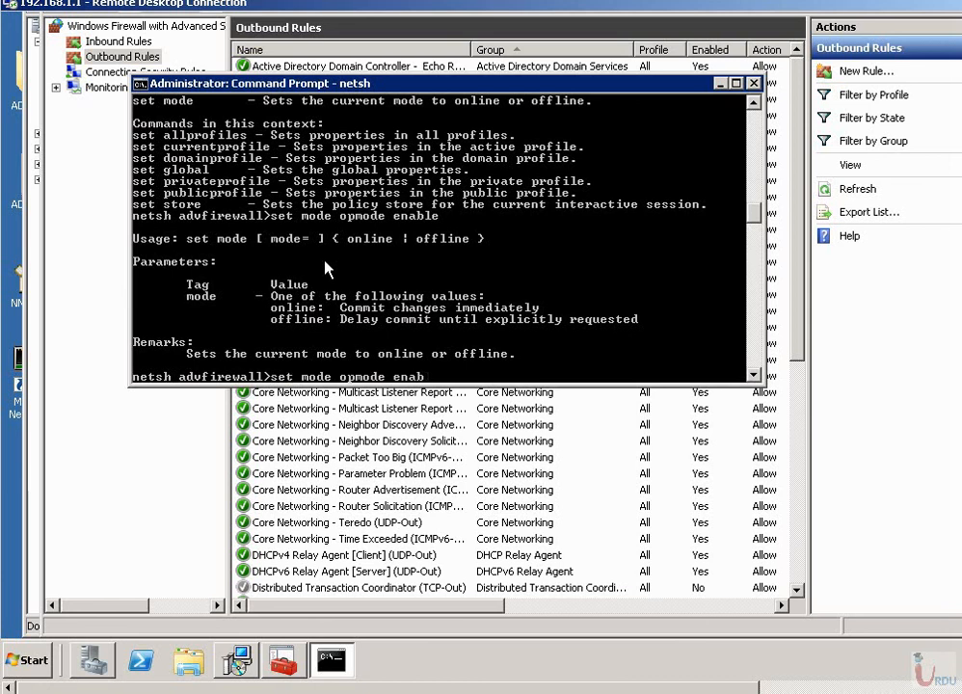
pyautogui.press('BackSpace')
pyautogui.write('online')
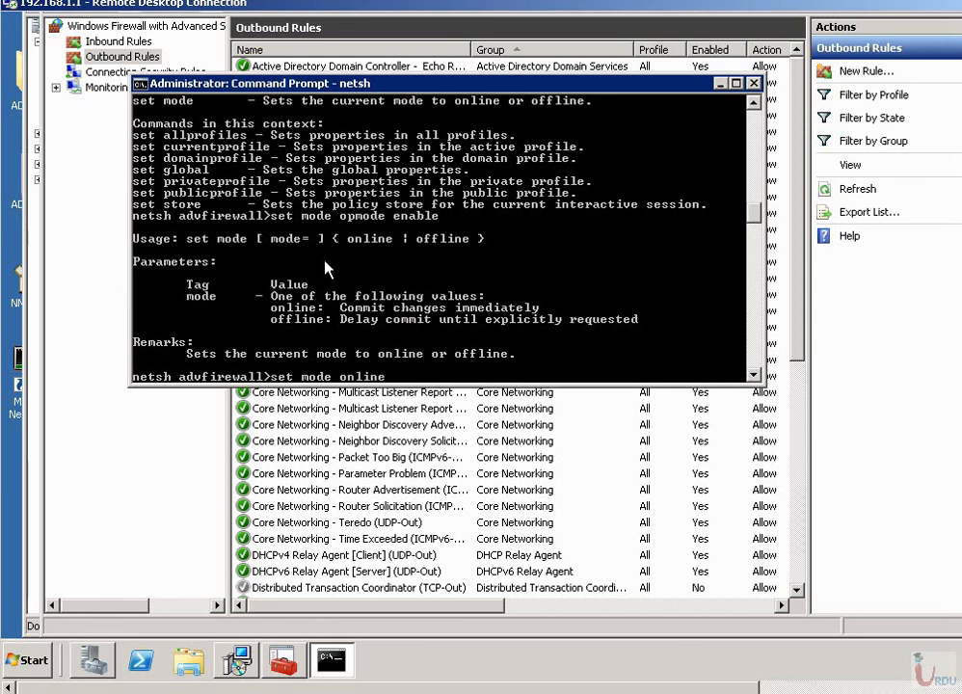
pyautogui.press('Return')
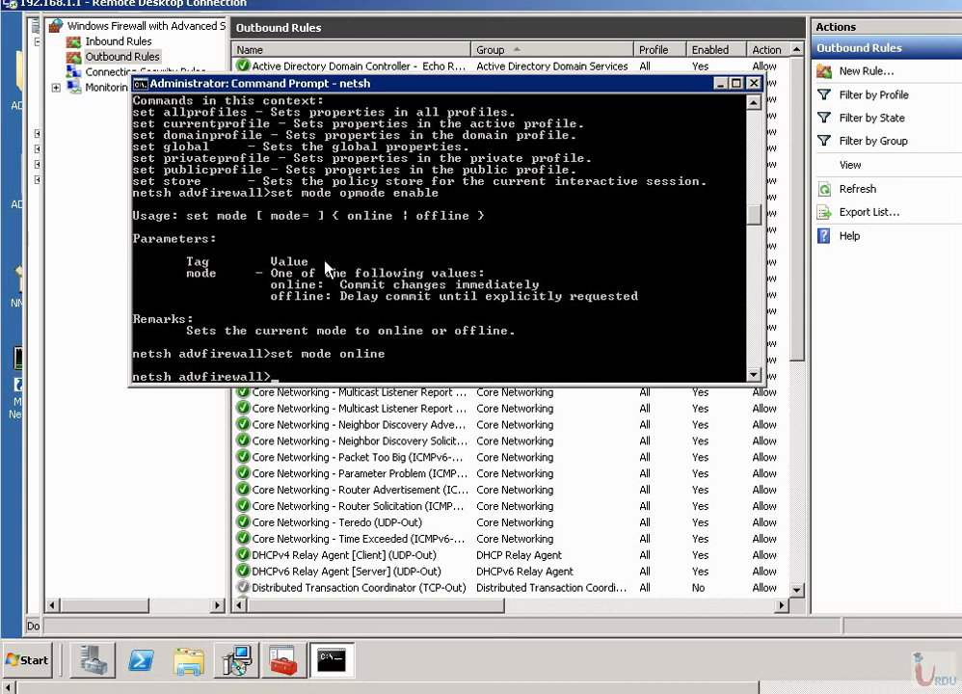
# List the available advfirewall commands and try to display the configuration with show config.
pyautogui.write('?')
pyautogui.press('Return')
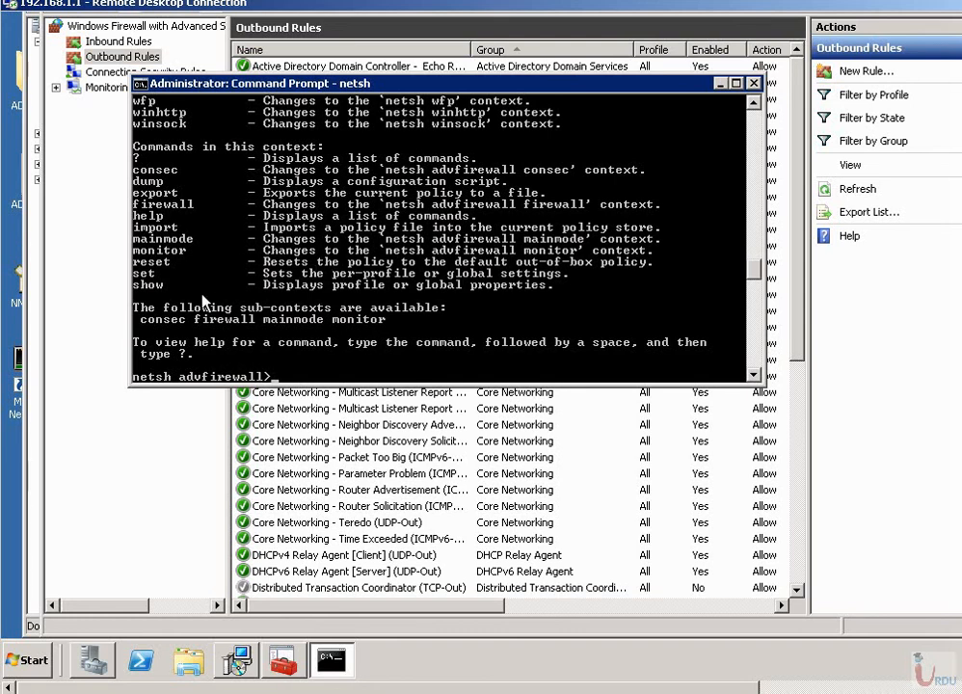
pyautogui.write('show confi')
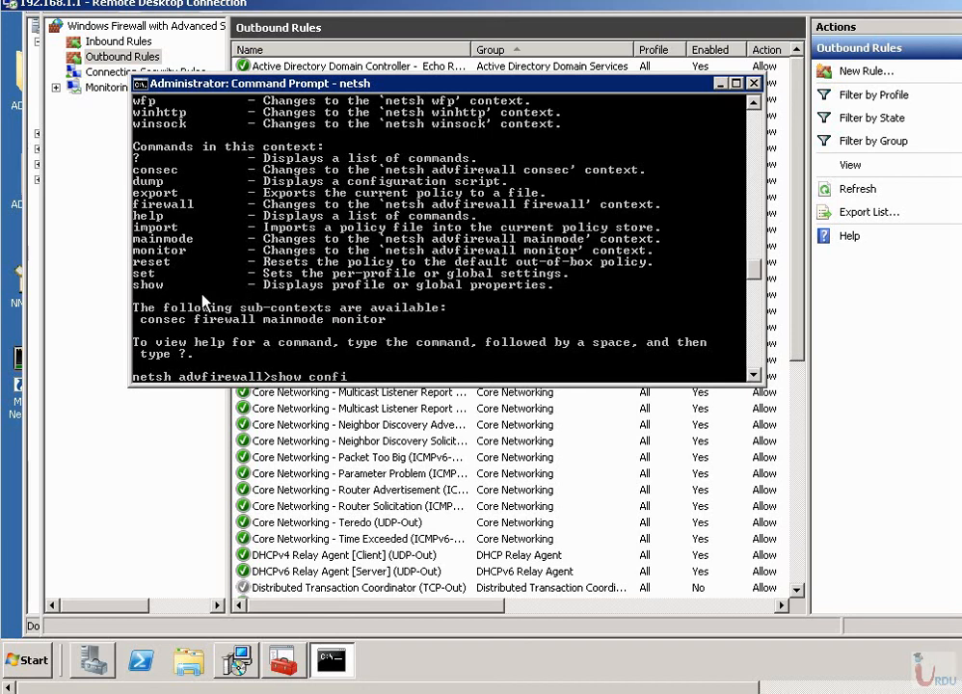
pyautogui.write('g')
pyautogui.press('Return')
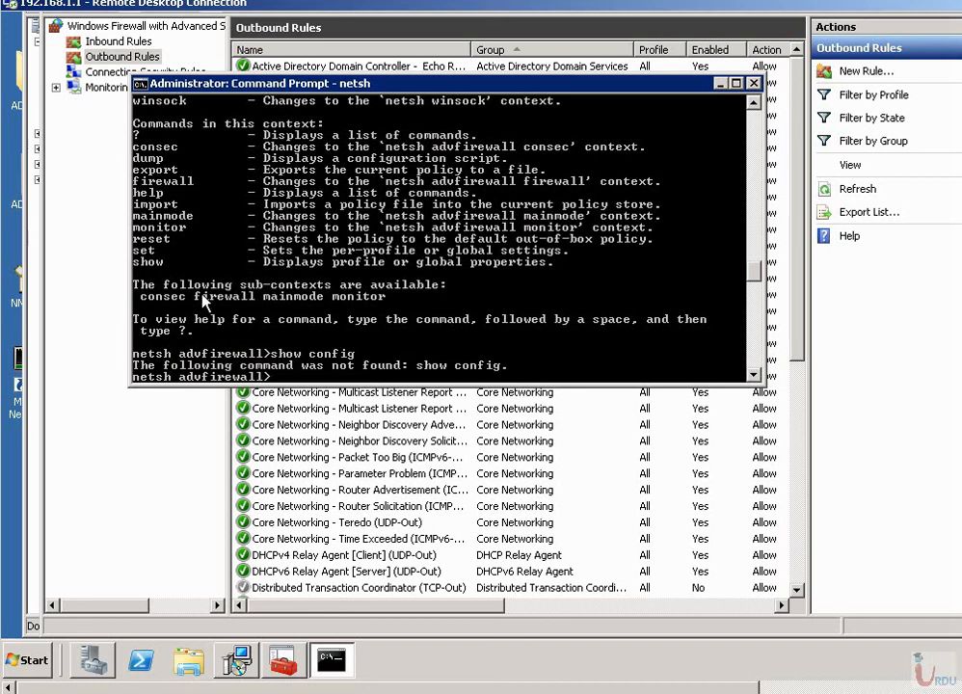
# List the subcommands of show in the advfirewall context with show ?
pyautogui.press('Up')
pyautogui.press('BackSpace')
pyautogui.press('BackSpace')
pyautogui.press('BackSpace')
pyautogui.press('BackSpace')
pyautogui.press('BackSpace')
pyautogui.press('BackSpace')
pyautogui.write('?')
pyautogui.press('Return')
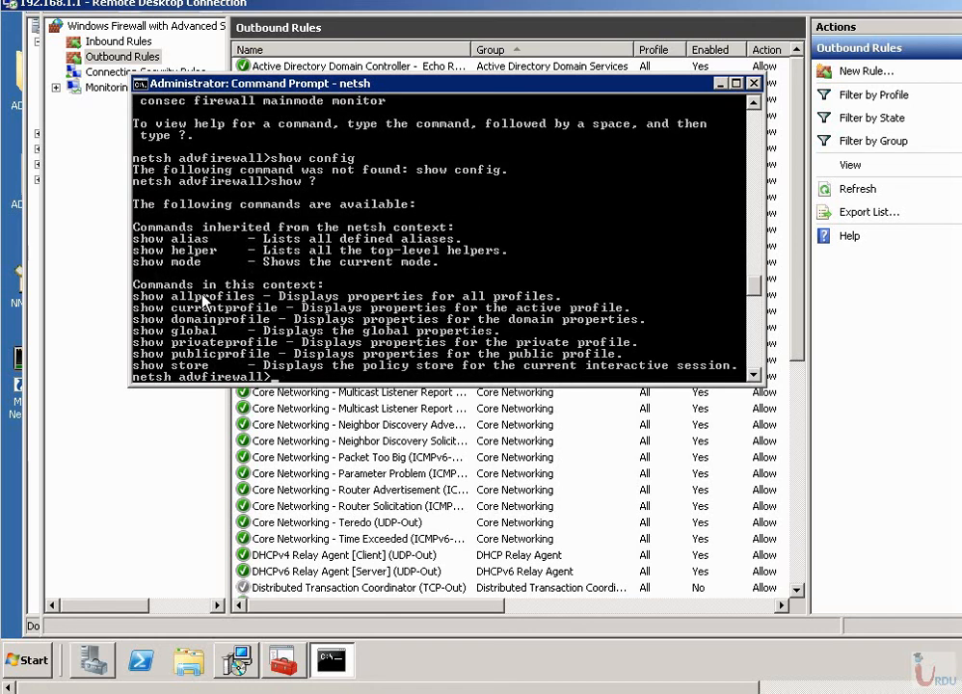
# List the advfirewall commands again and display the help for its firewall sub-context with firewall ?
pyautogui.write('?')
pyautogui.press('Return')
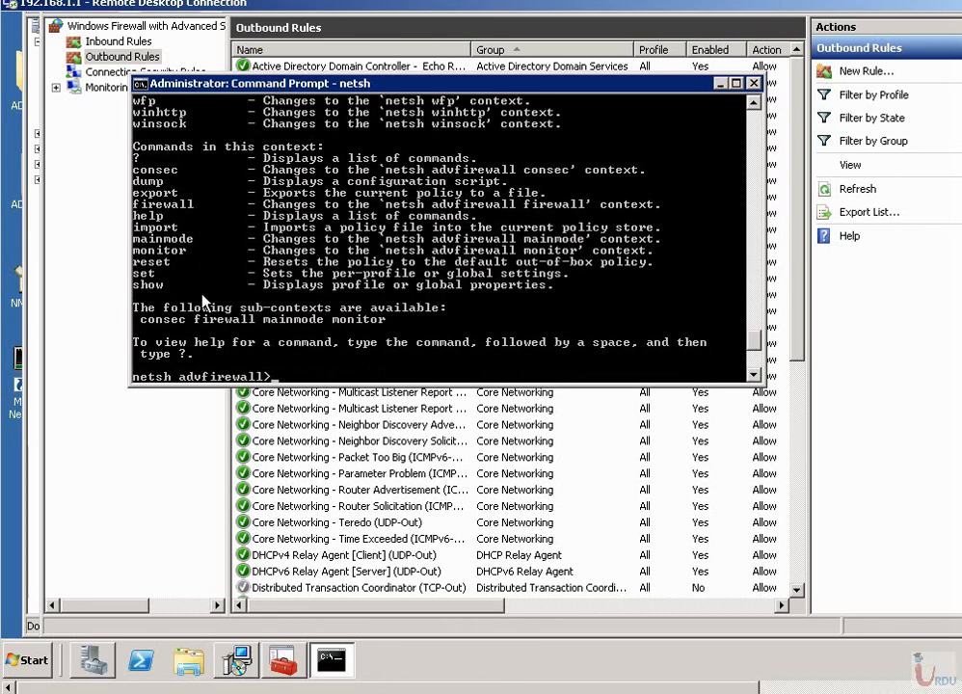
pyautogui.write('firewall')
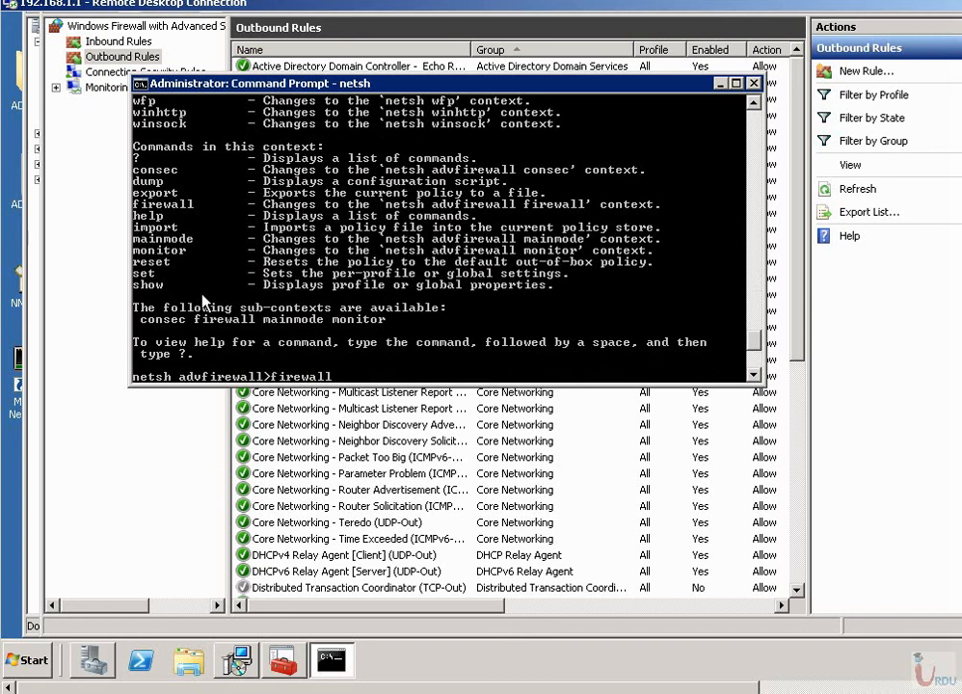
pyautogui.write(' ?')
pyautogui.press('Return')
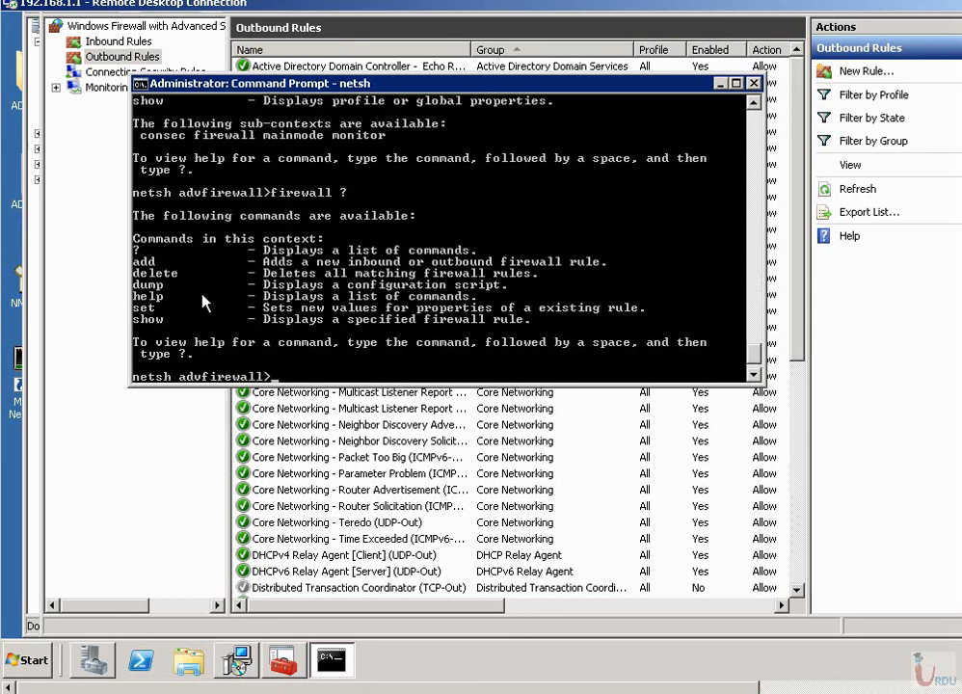
# Look up the usage of firewall show and firewall show rule by running each without arguments.
pyautogui.write('firewall')
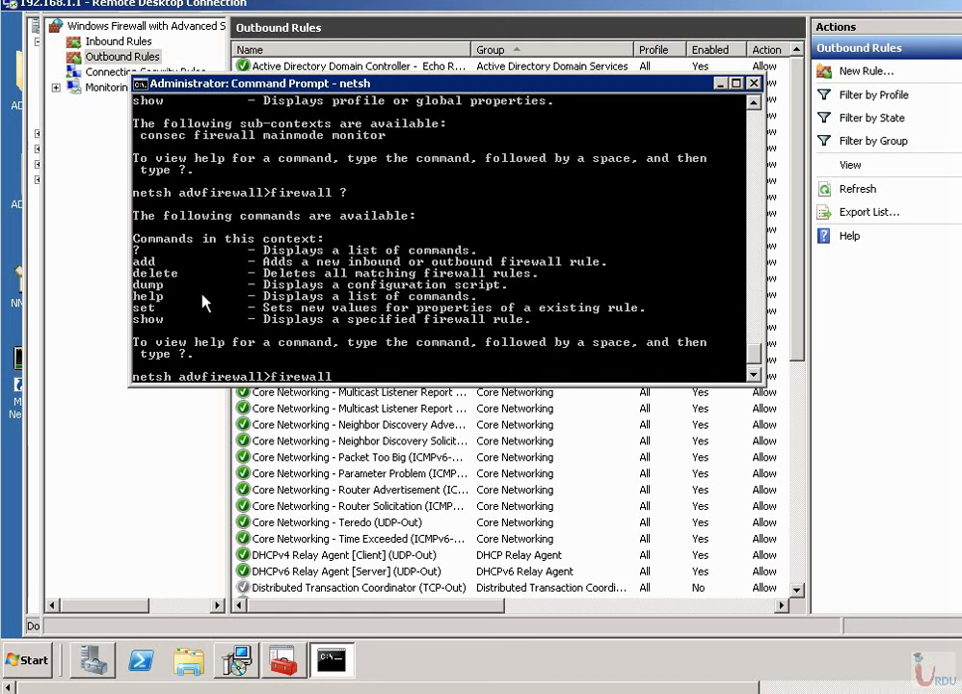
pyautogui.write(' show')
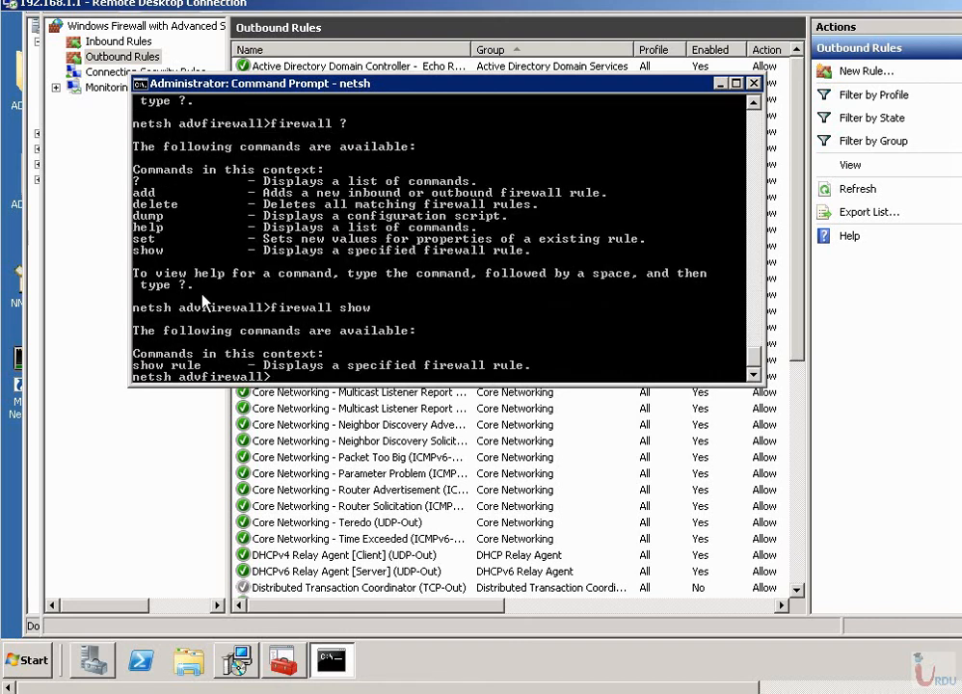
pyautogui.press('Up')
pyautogui.write('r')
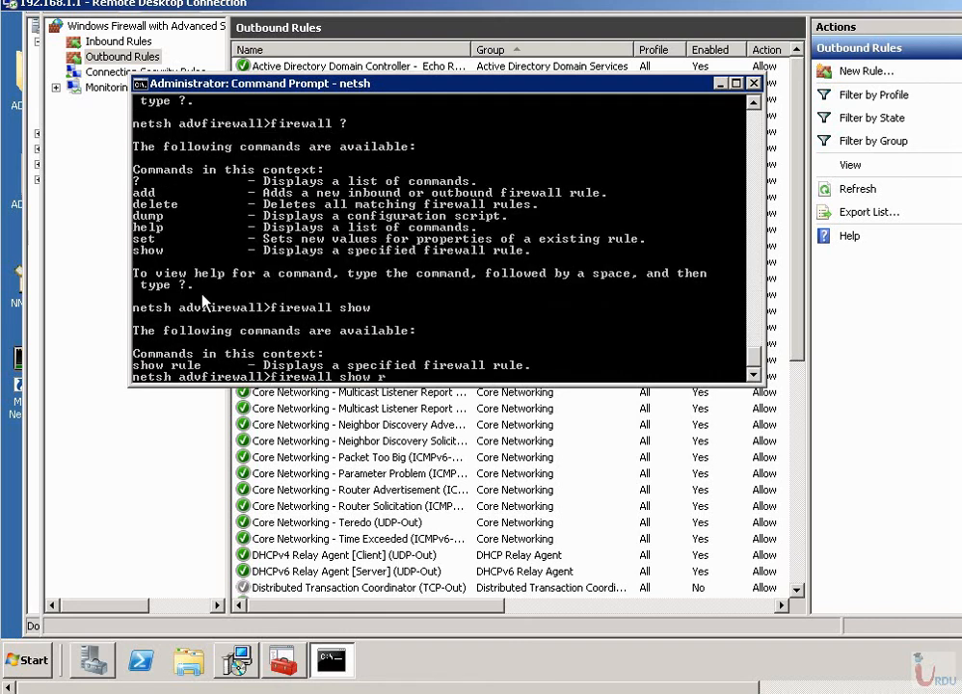
pyautogui.write('ule')
pyautogui.press('Return')
# Display all firewall rules with firewall show rule all and look through the output.
pyautogui.press('Up')
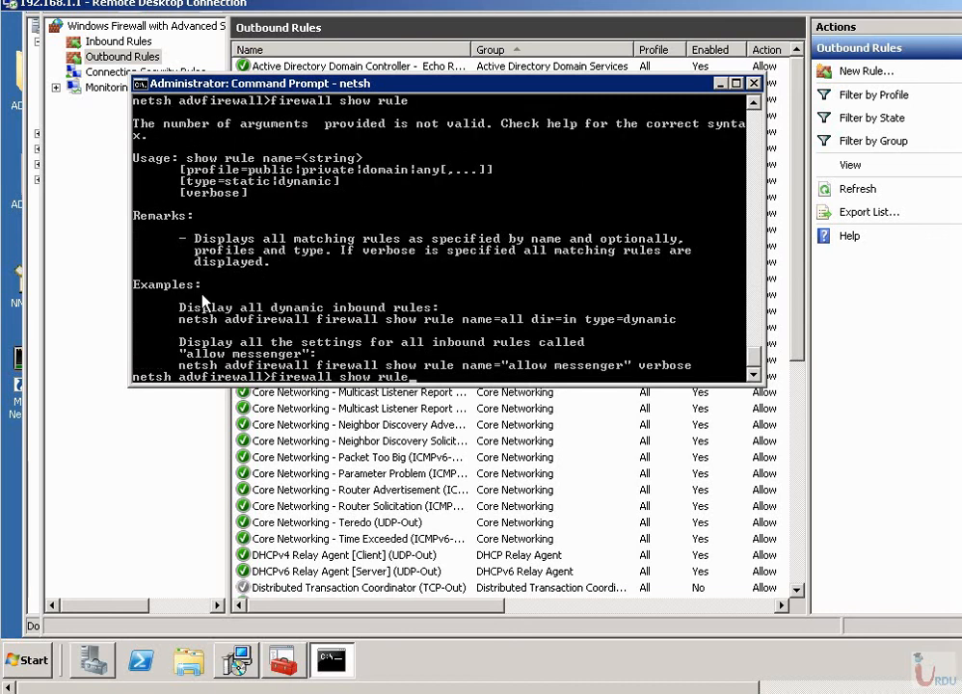
pyautogui.write('all')
pyautogui.press('Return')
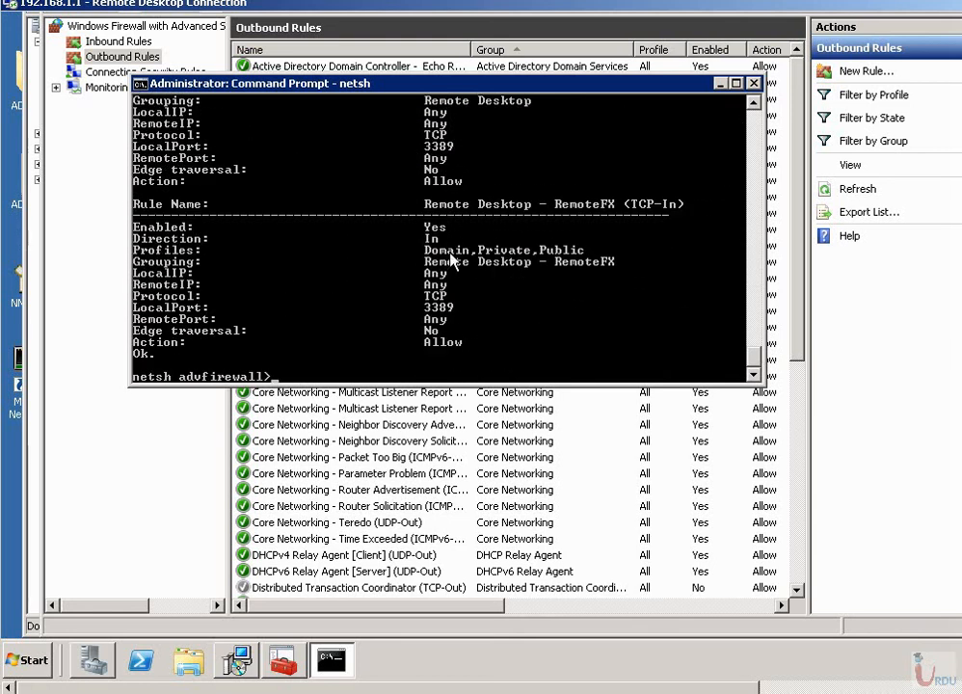
pyautogui.scroll(10, 451, 258)
pyautogui.scroll(-10, 451, 258)
# Review the advfirewall command list once more, including the subcommands listed by show ?
pyautogui.write('?')
pyautogui.press('Return')
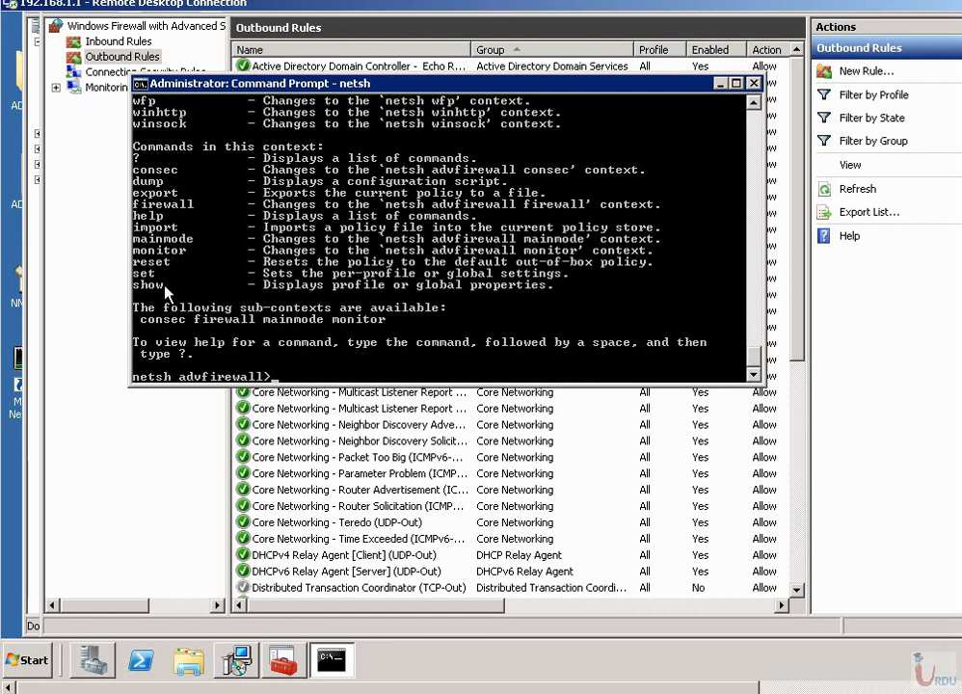
pyautogui.write('show ?')
pyautogui.press('Return')
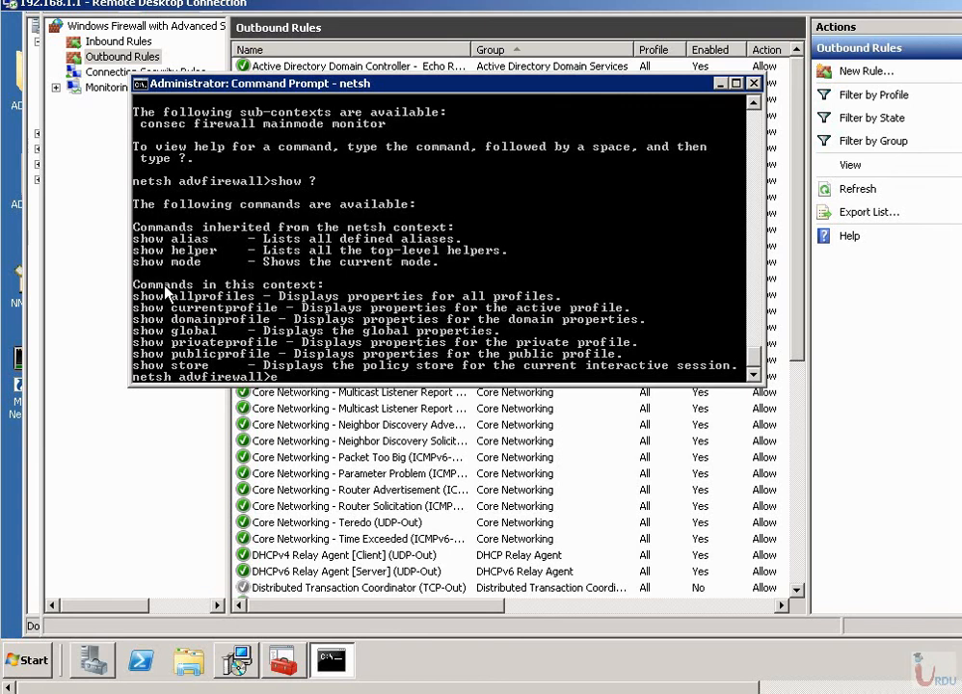
# Exit the netsh advfirewall context and close the Command Prompt.
pyautogui.press('Return')
pyautogui.press('Return')
pyautogui.write('exit')
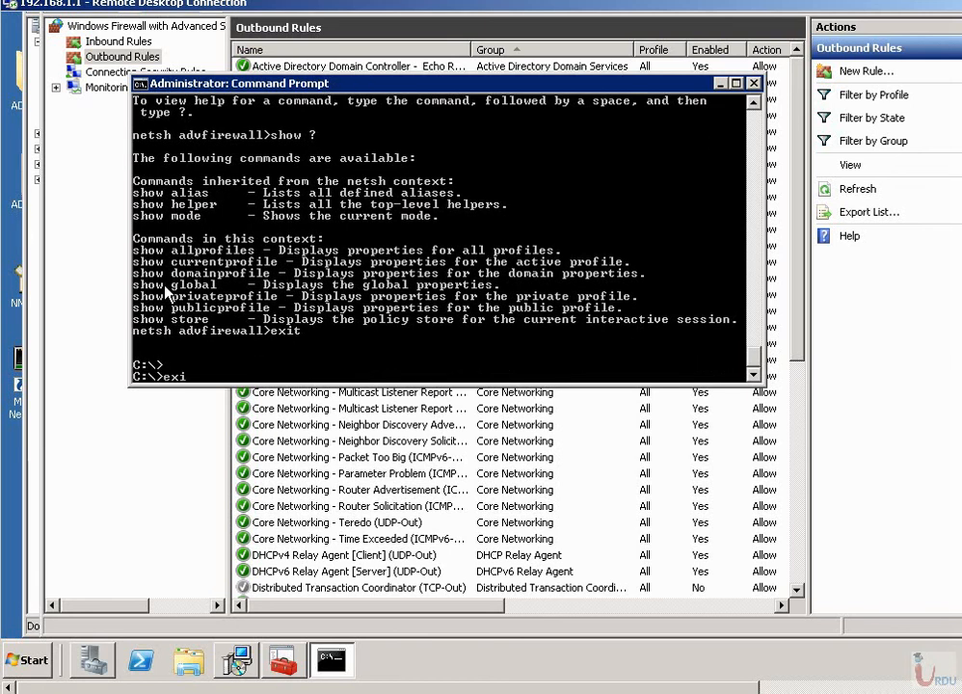
pyautogui.press('Return')
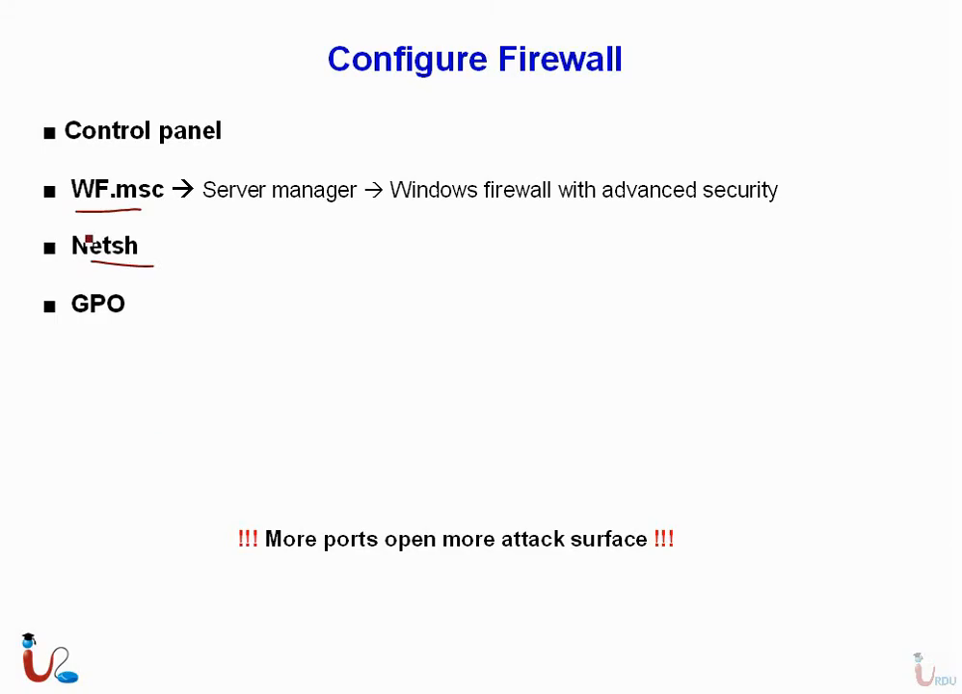
# Underline GPO on the Configure Firewall slide and switch back to the remote desktop session.
pyautogui.moveTo(85, 323); pyautogui.dragTo(152, 320)
pyautogui.press('super')
pyautogui.click(209, 692)
pyautogui.click(263, 692)
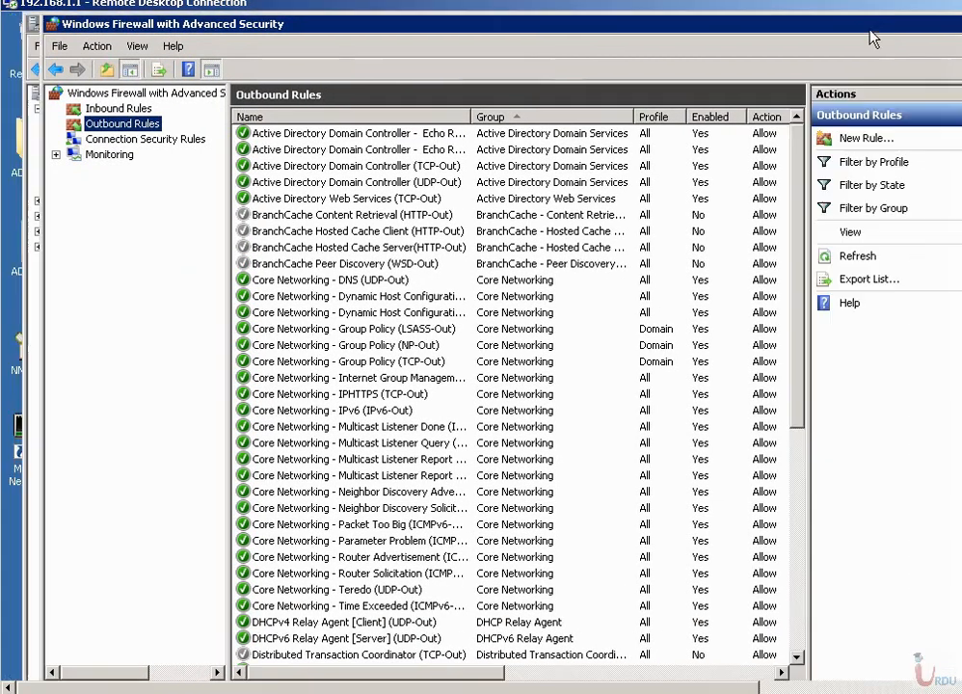
# Close the Windows Firewall with Advanced Security window and expand Group Policy Management in Server Manager down to the urduitacademy.com domain.
pyautogui.moveTo(872, 39); pyautogui.dragTo(679, 45)
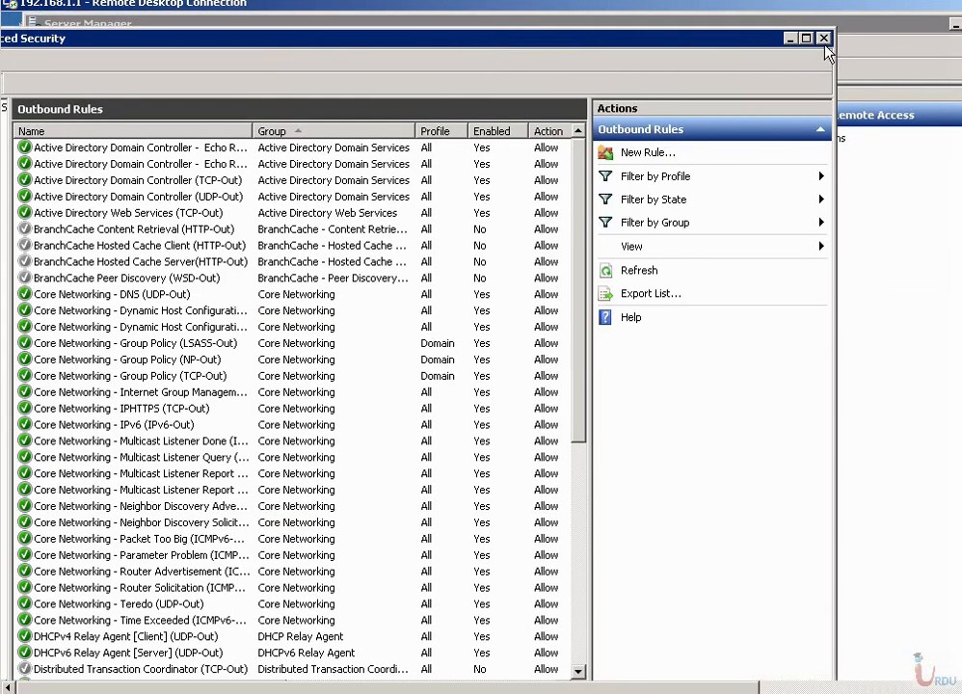
pyautogui.click(820, 36)
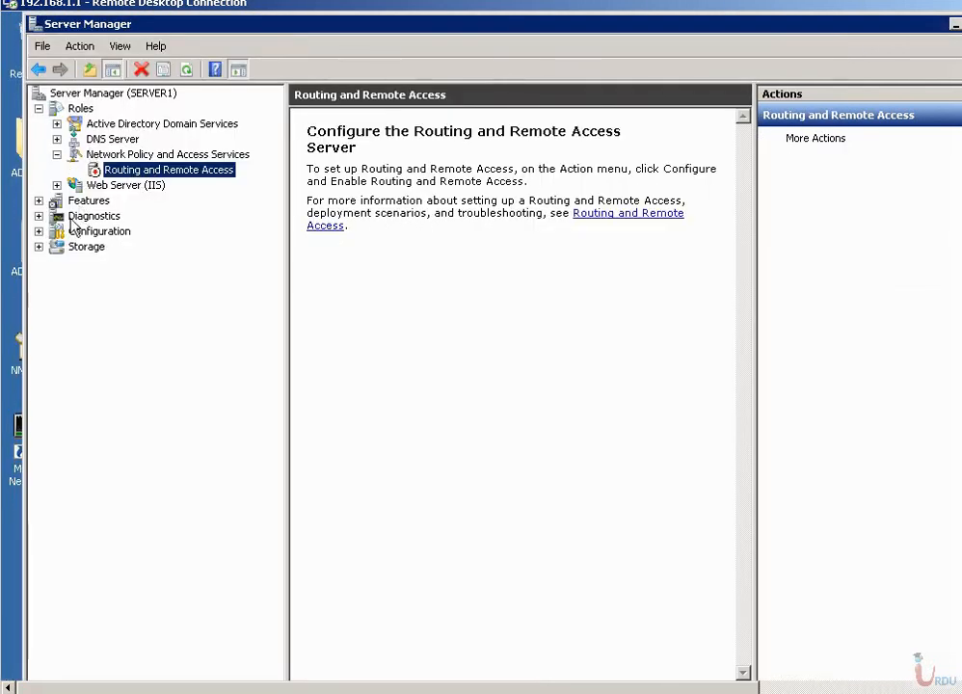
pyautogui.click(38, 201)
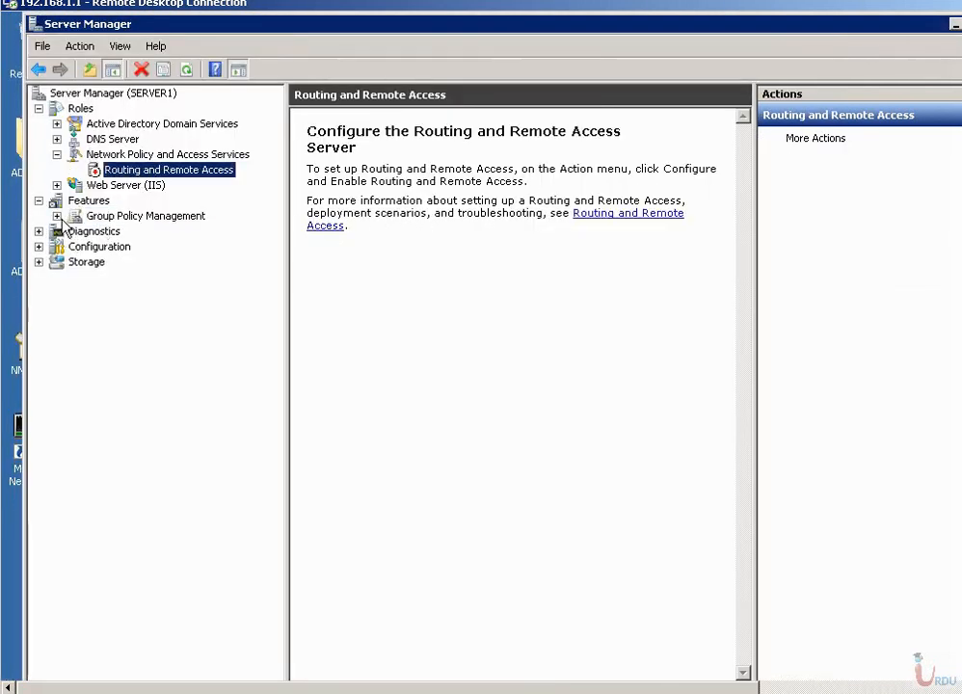
pyautogui.click(56, 216)
pyautogui.click(135, 231)
pyautogui.click(75, 232)
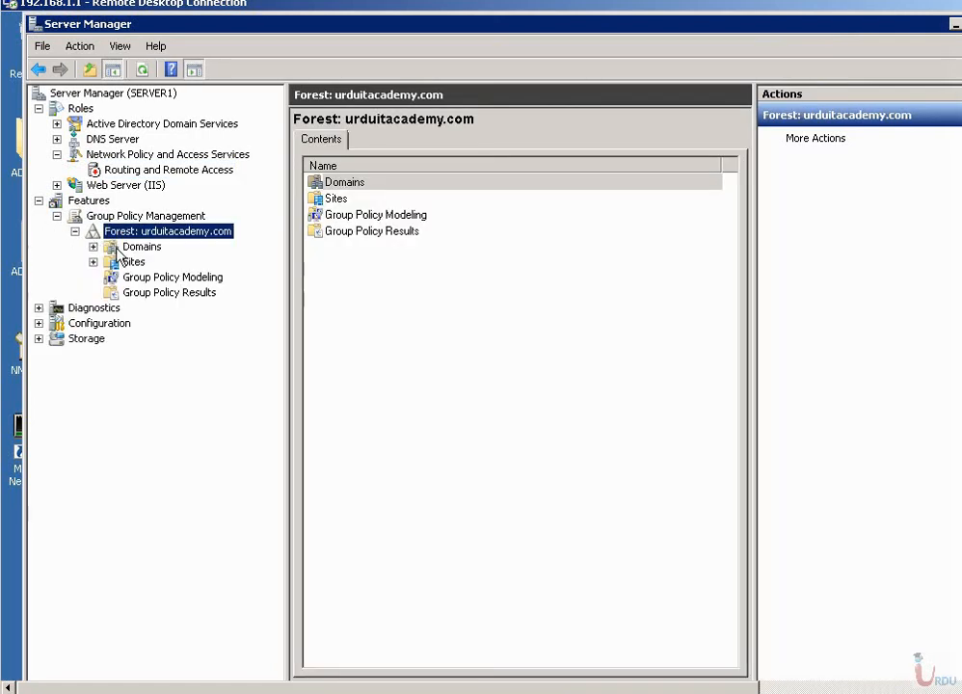
pyautogui.click(93, 247)
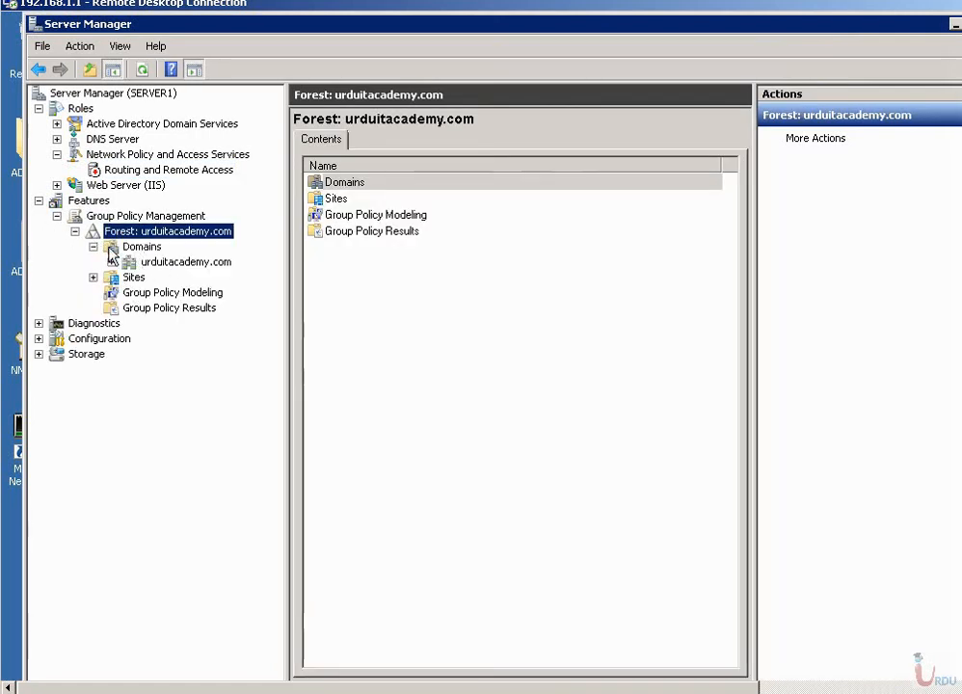
pyautogui.click(145, 262)
pyautogui.click(111, 262)
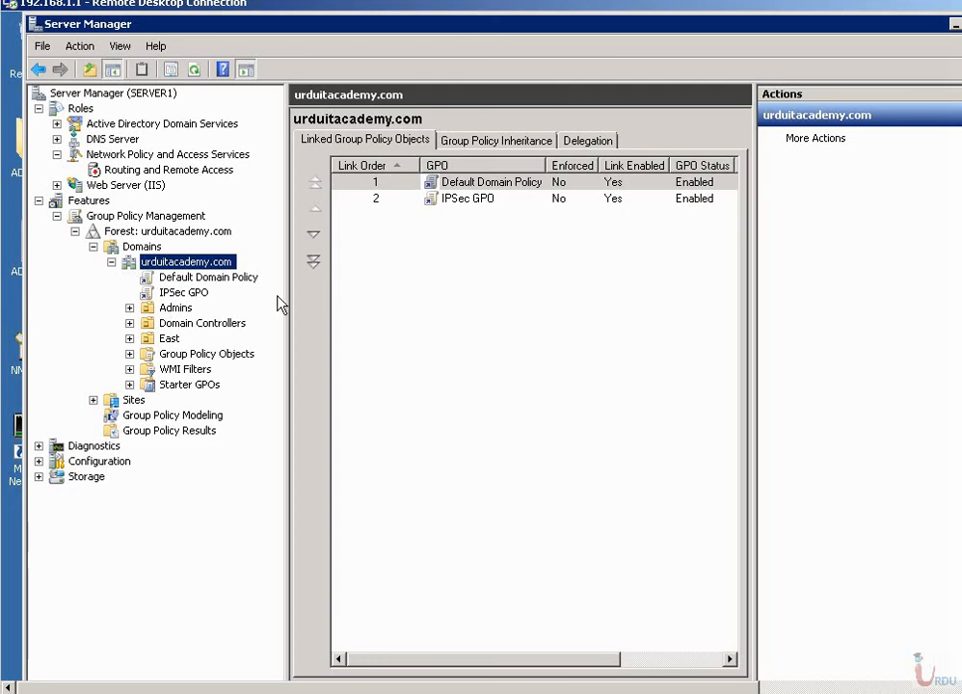
pyautogui.click(369, 241)
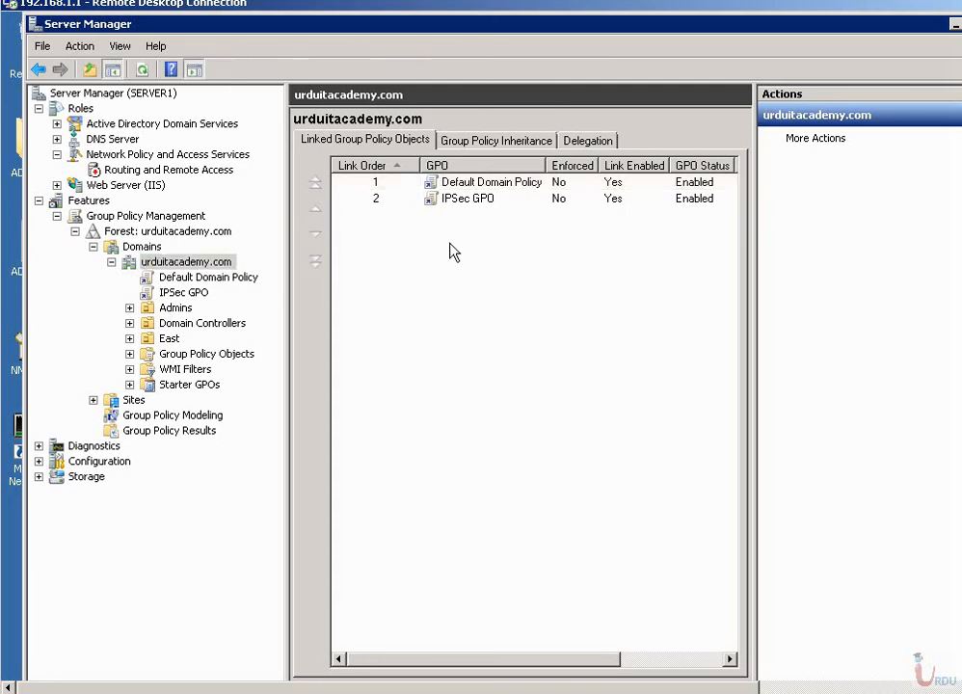
# Create a GPO named Firewall rules linked to the urduitacademy.com domain.
pyautogui.rightClick(192, 262)
pyautogui.click(253, 273)
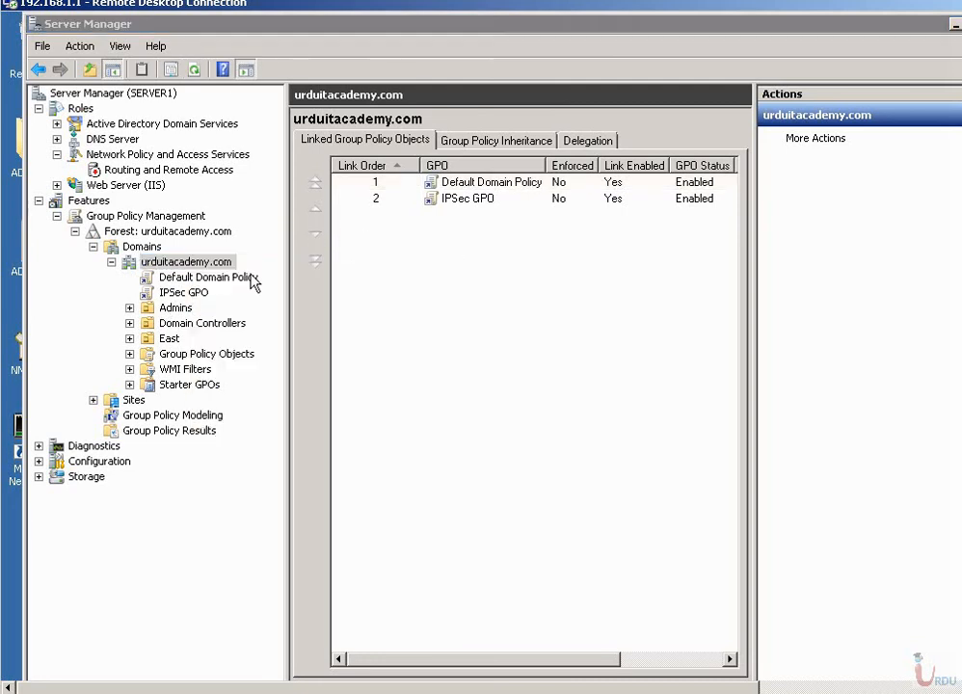
pyautogui.write('Fire')
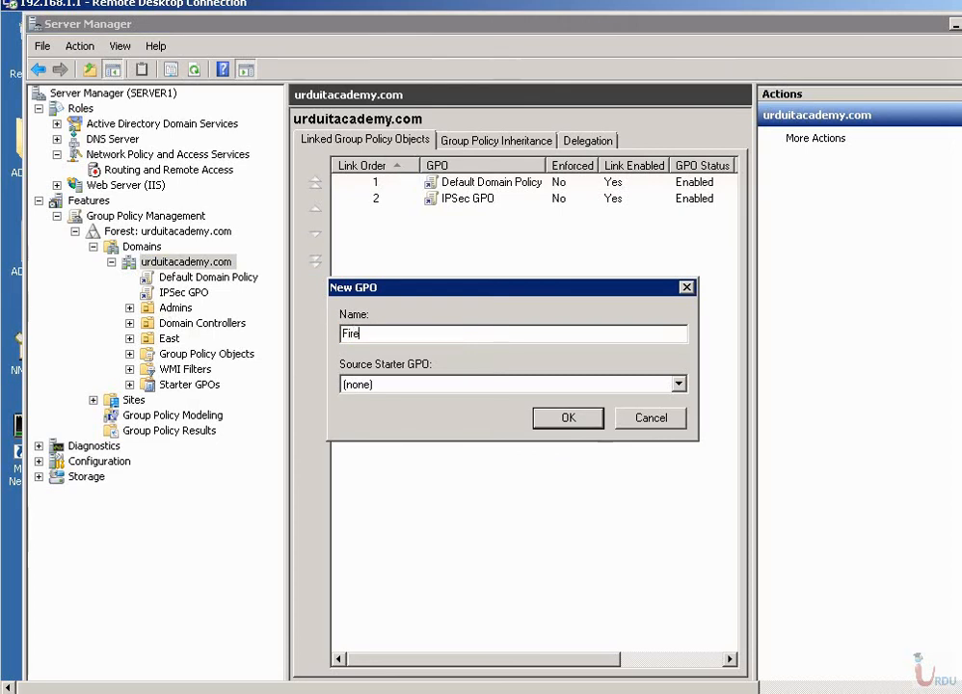
pyautogui.write('wall rules')
pyautogui.click(569, 417)
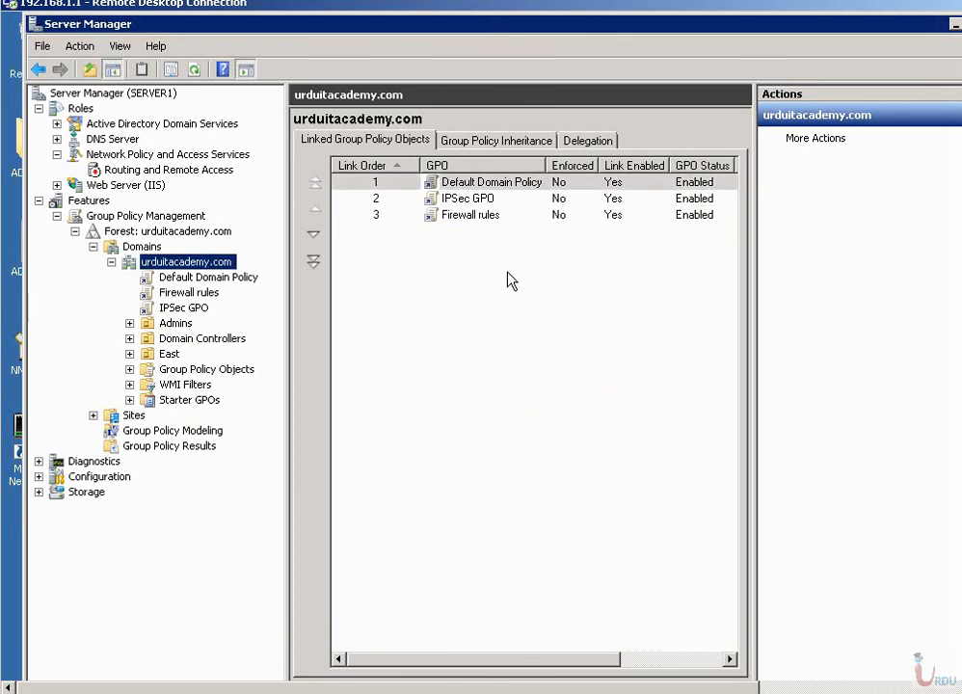
# Open the Firewall rules GPO for editing and go to the Inbound Rules under Windows Firewall with Advanced Security.
pyautogui.rightClick(459, 218)
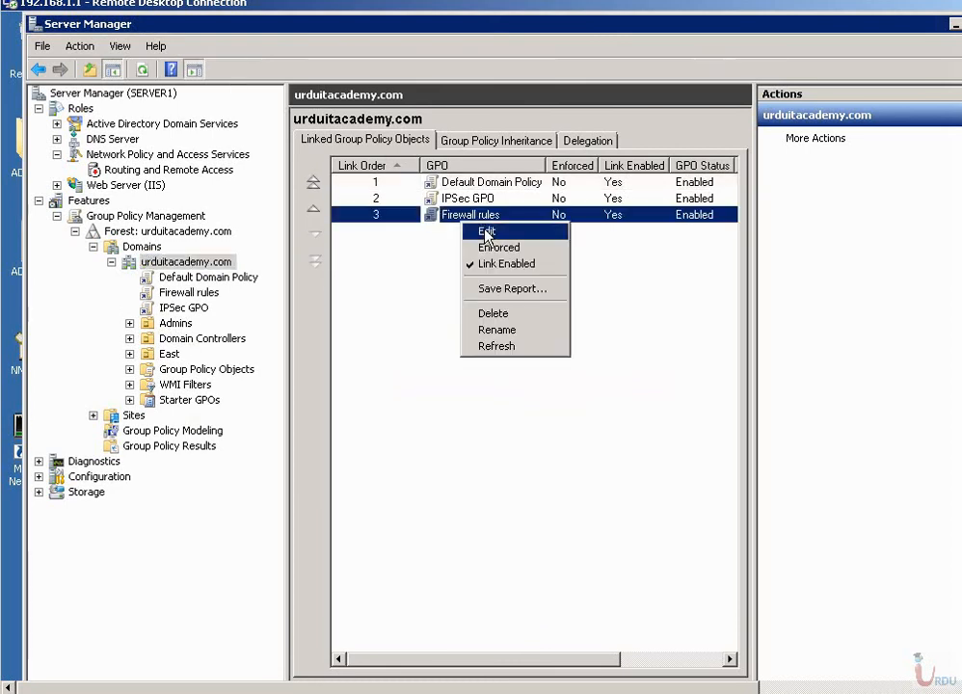
pyautogui.click(471, 236)
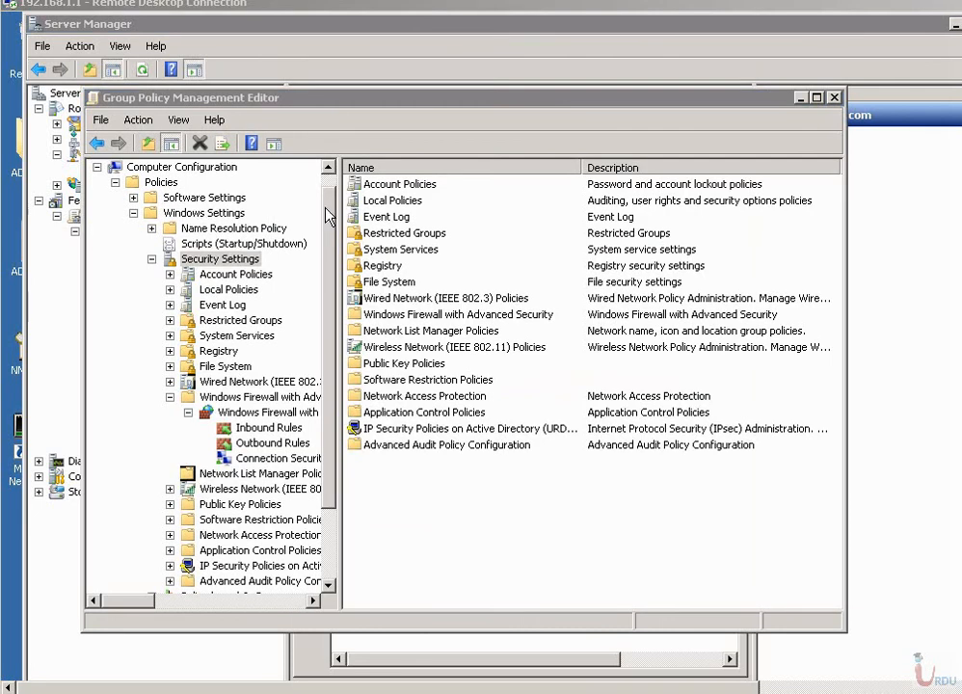
pyautogui.click(214, 258)
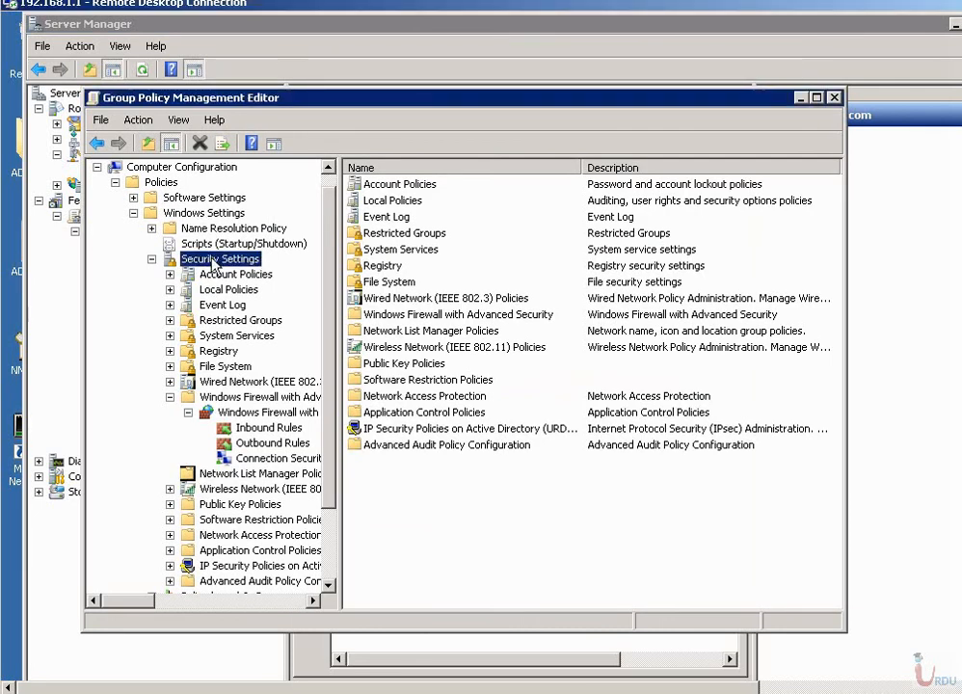
pyautogui.click(217, 396)
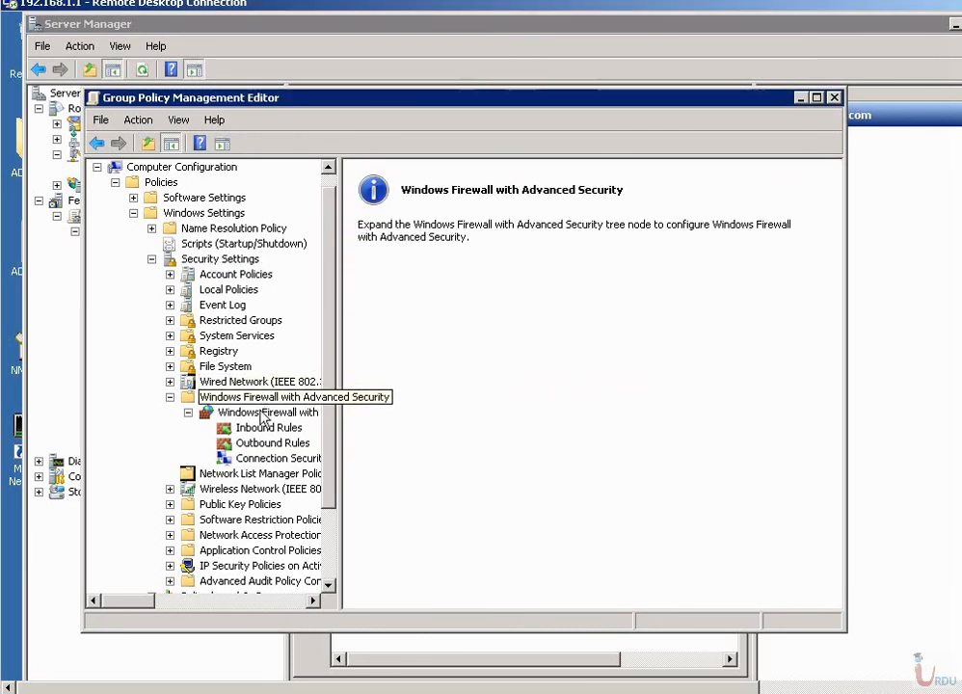
pyautogui.click(262, 414)
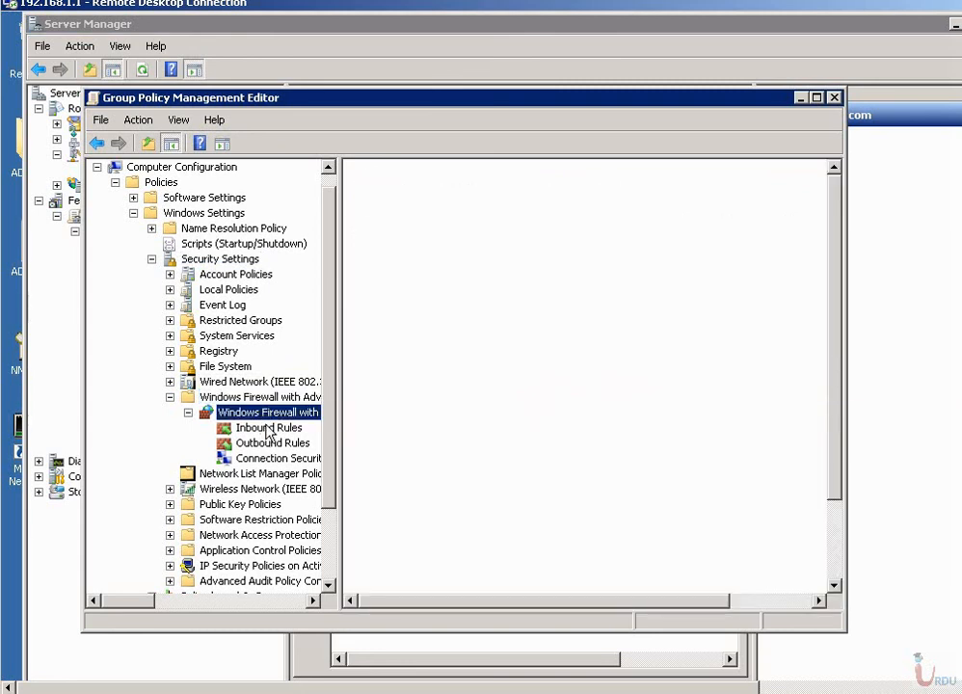
pyautogui.click(268, 428)
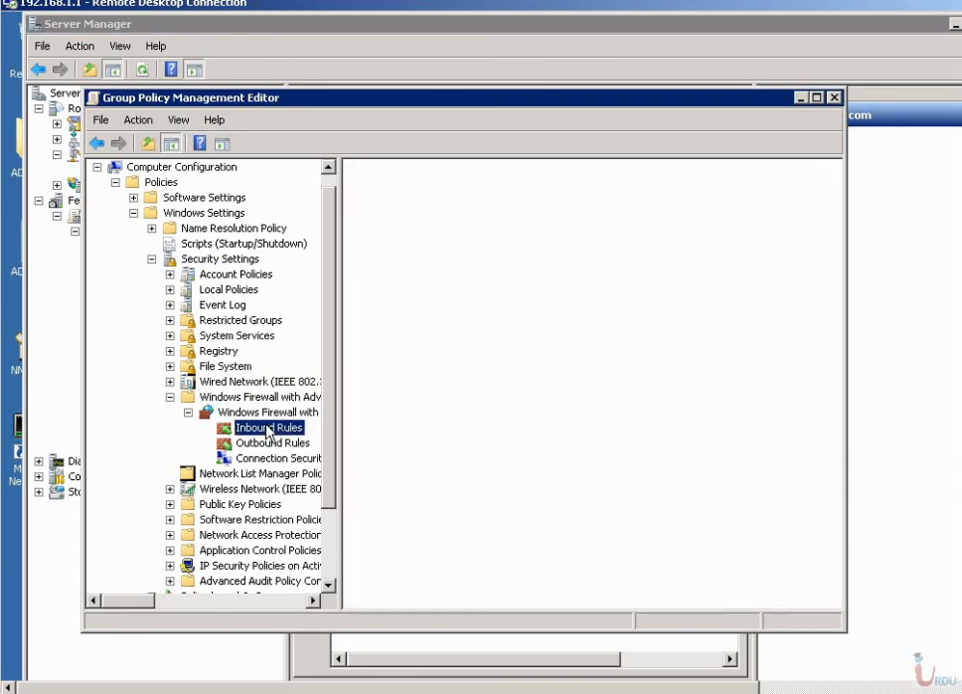
# Start a new inbound rule in the GPO, try the Port and Predefined types, and continue with the Custom type.
pyautogui.rightClick(481, 244)
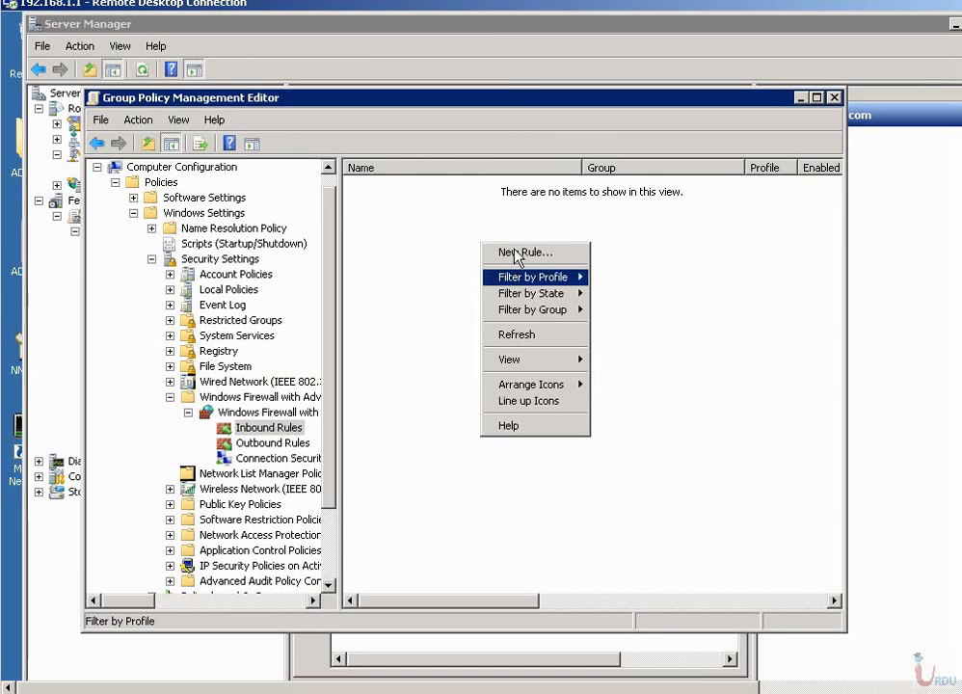
pyautogui.click(517, 254)
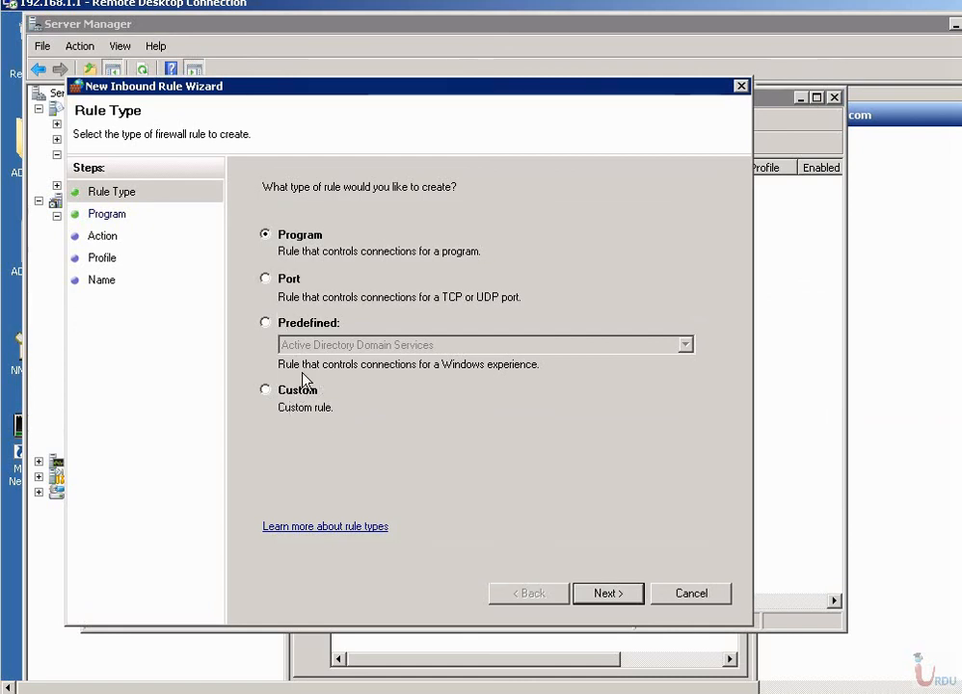
pyautogui.click(287, 281)
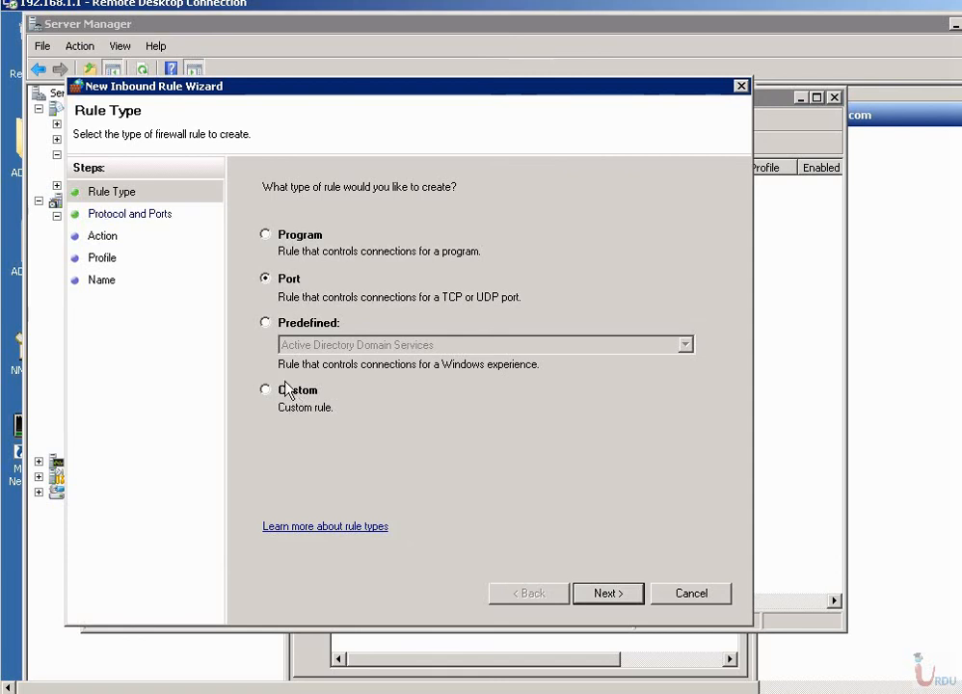
pyautogui.click(285, 329)
pyautogui.click(285, 387)
pyautogui.click(606, 593)
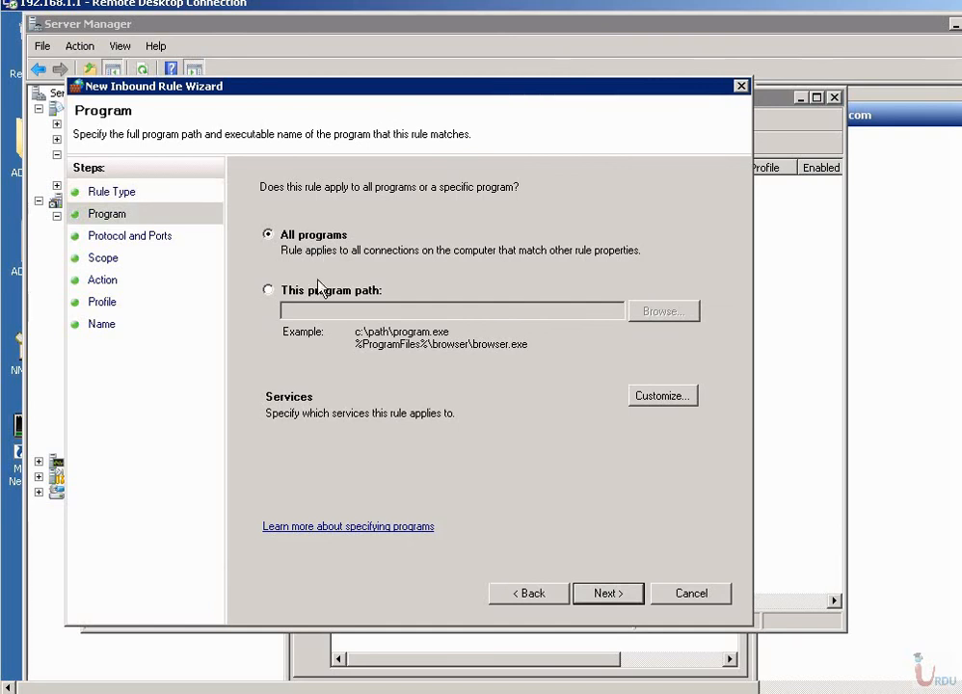
# Try to limit the rule to the Microsoft Network Monitor 3.4 program path and continue to the protocol and ports settings.
pyautogui.click(318, 289)
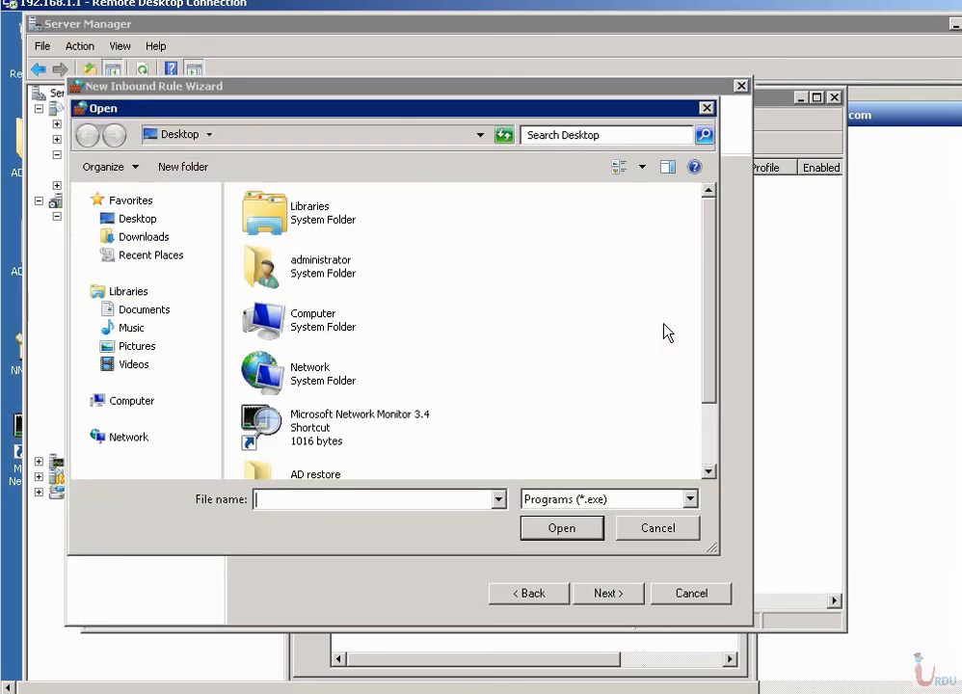
pyautogui.click(397, 443)
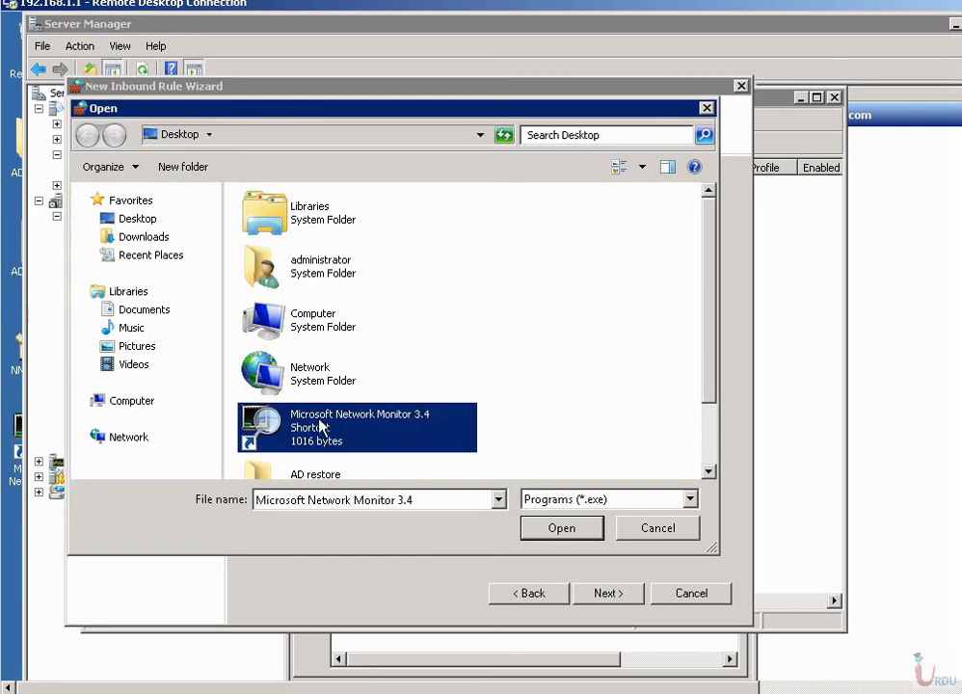
pyautogui.click(588, 528)
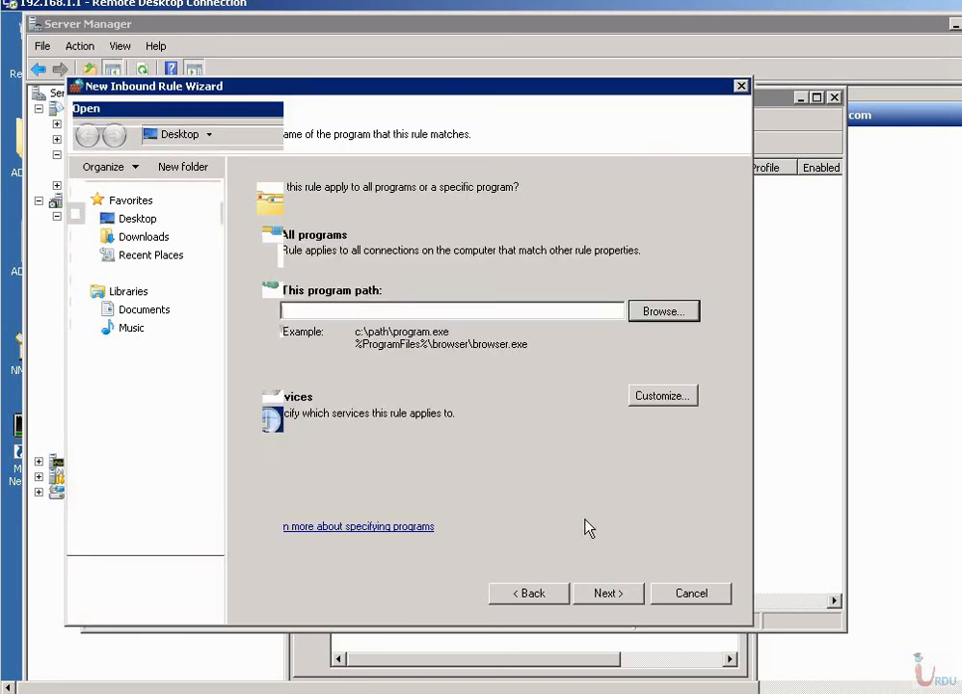
pyautogui.click(617, 594)
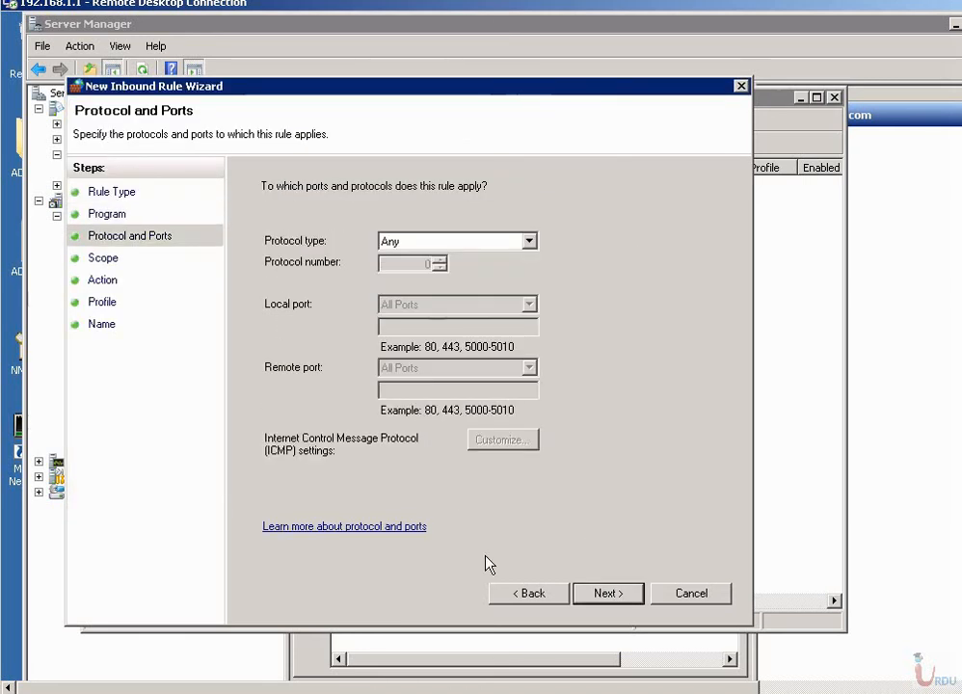
# Return to the rule's program settings, view the service customization options, and cancel out of the rule and the policy editor.
pyautogui.click(525, 594)
pyautogui.click(661, 396)
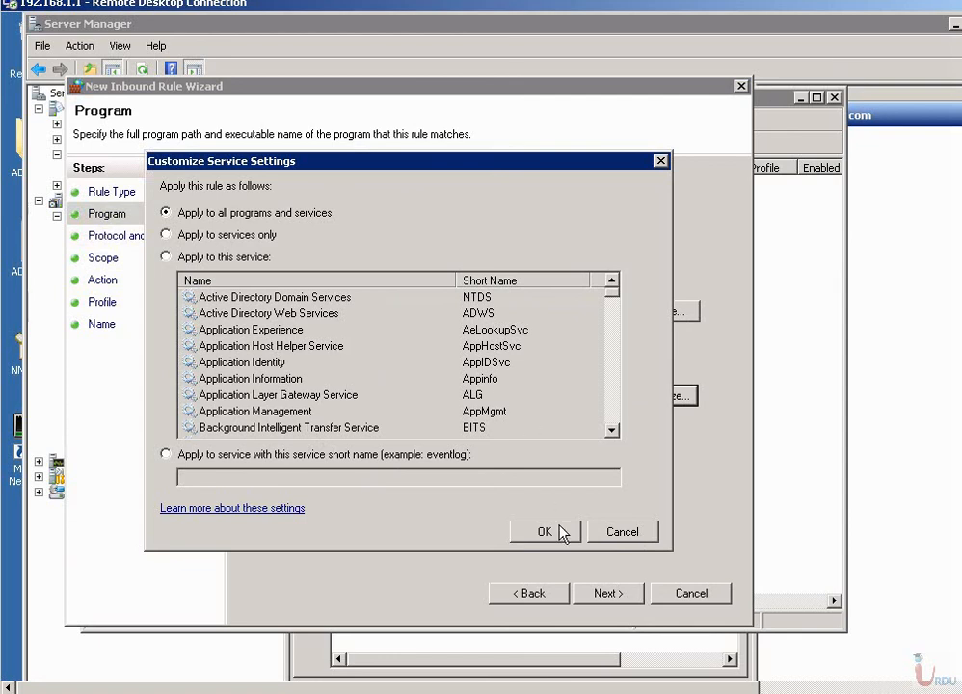
pyautogui.click(624, 531)
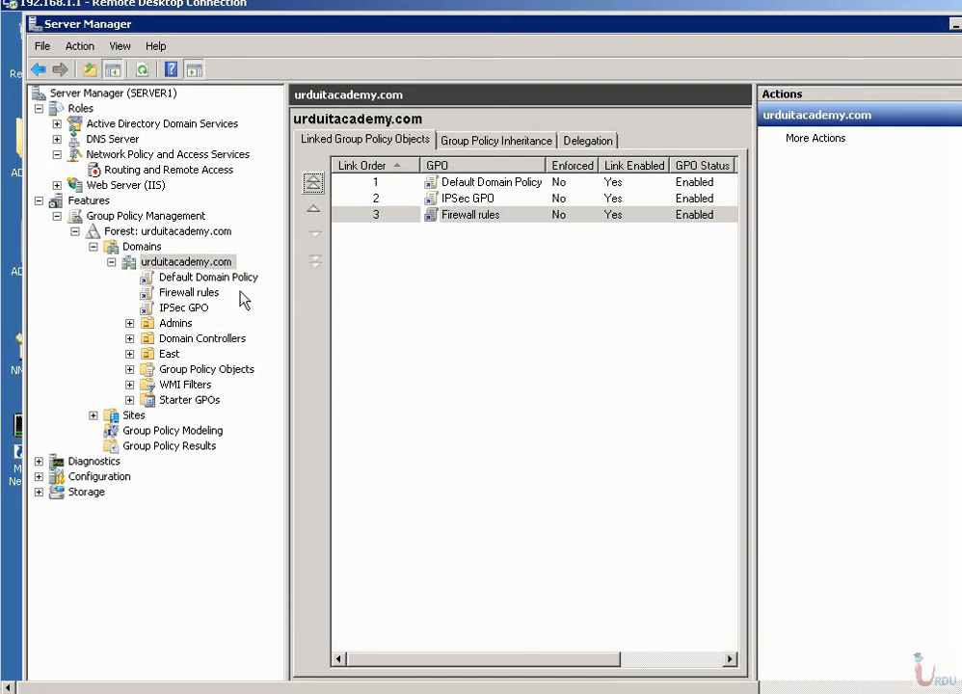
# Delete the Firewall rules GPO link from the urduitacademy.com domain.
pyautogui.rightClick(476, 213)
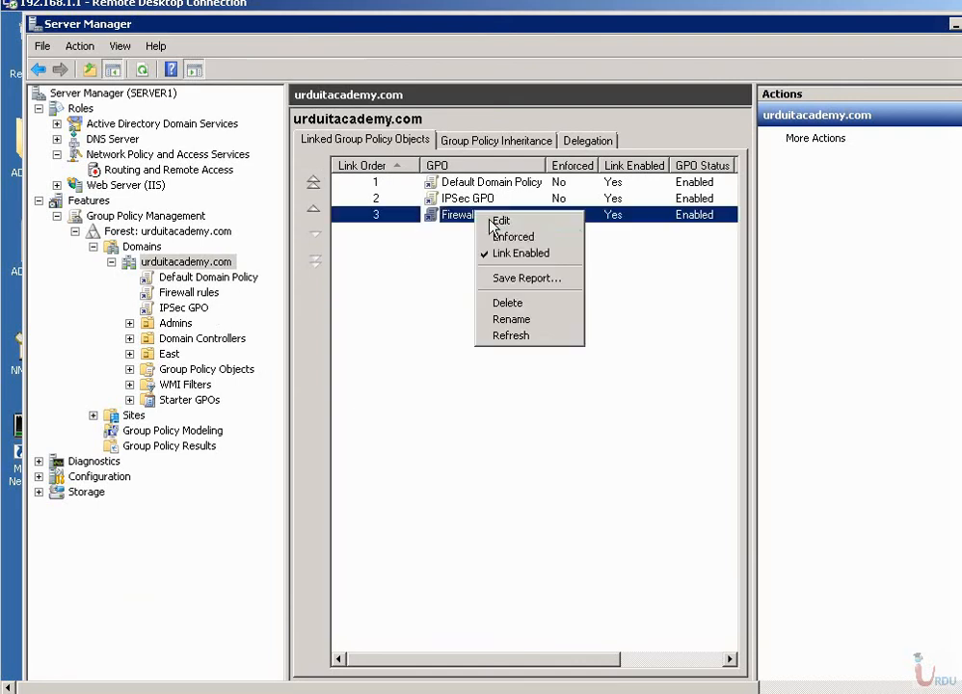
pyautogui.click(518, 305)
pyautogui.click(507, 411)
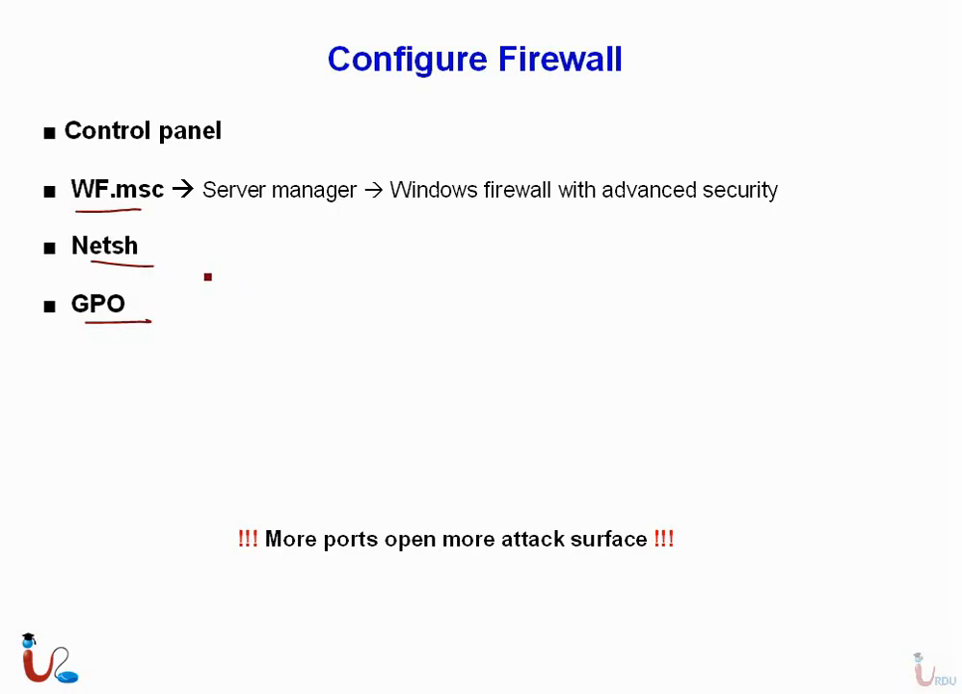
# Draw check marks beside Control panel, WF.msc and Netsh on the Configure Firewall slide.
pyautogui.moveTo(246, 137); pyautogui.dragTo(262, 135)
pyautogui.moveTo(189, 193); pyautogui.dragTo(216, 171)
pyautogui.moveTo(154, 245); pyautogui.dragTo(180, 235)
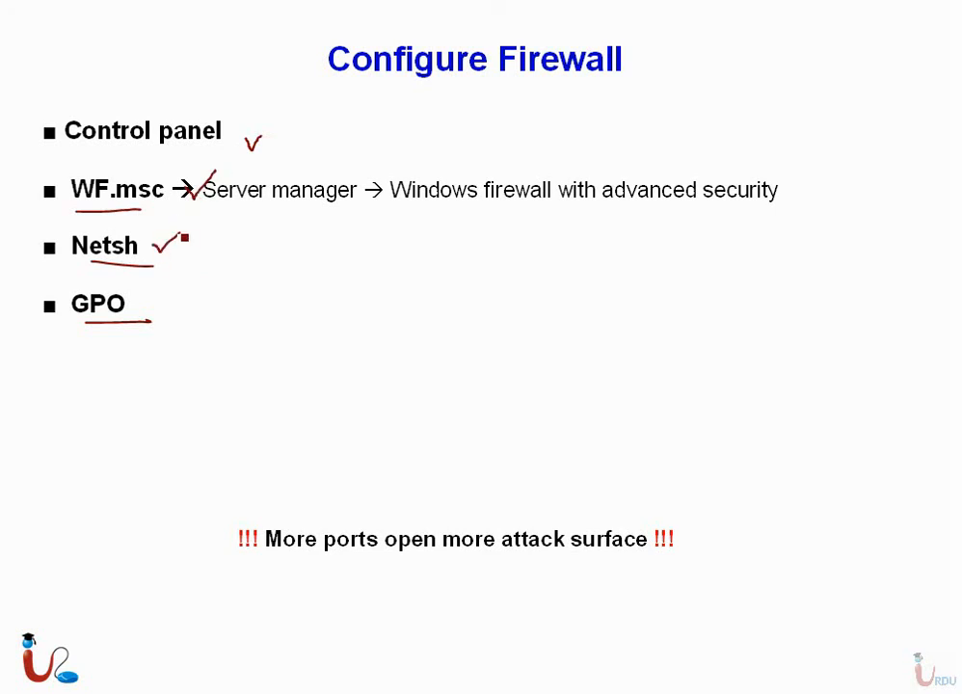